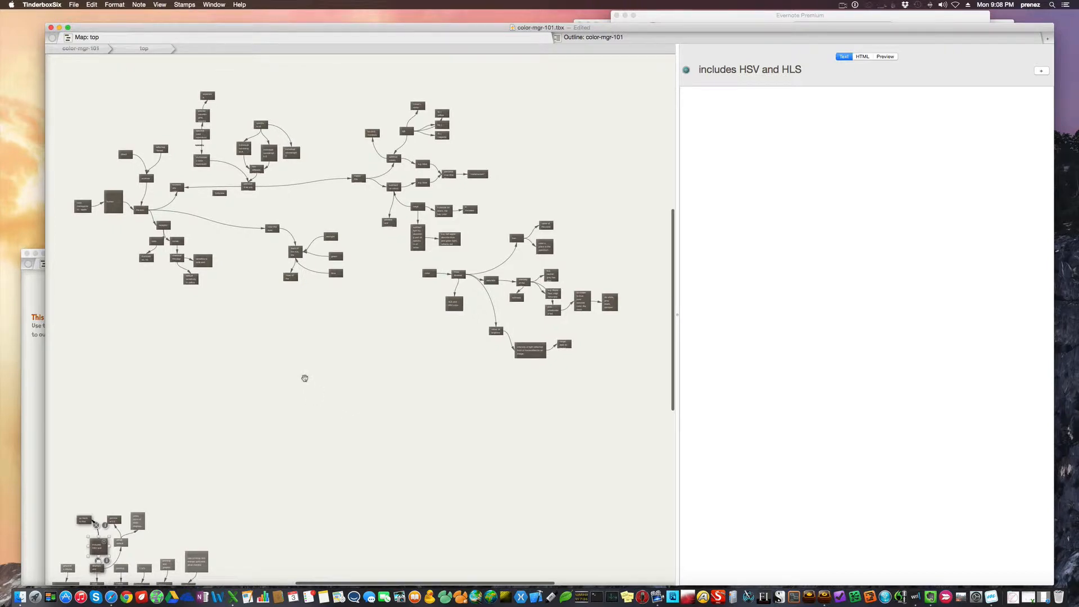
Magnify the concept map and widen the map pane by narrowing the note text pane
key("super+=")
left_click(304, 379)
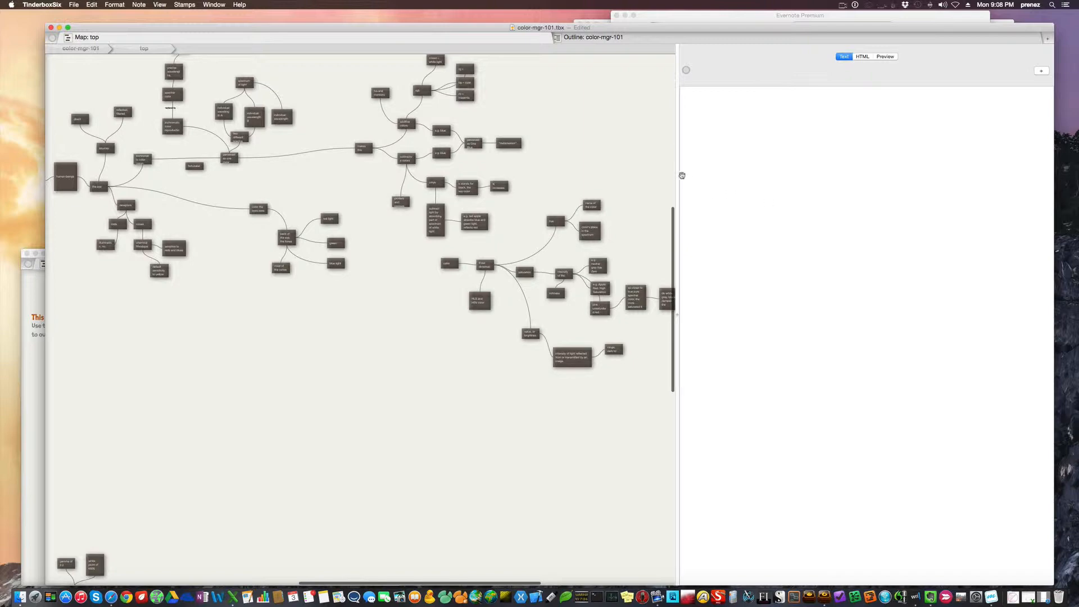
key("super+=")
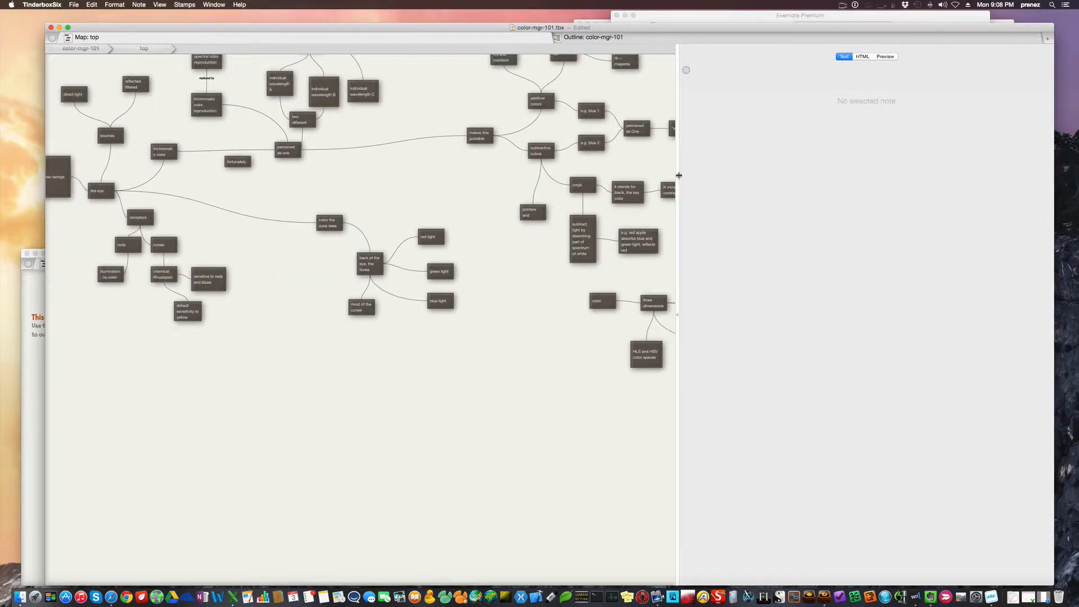
left_click_drag(678, 176, 870, 192)
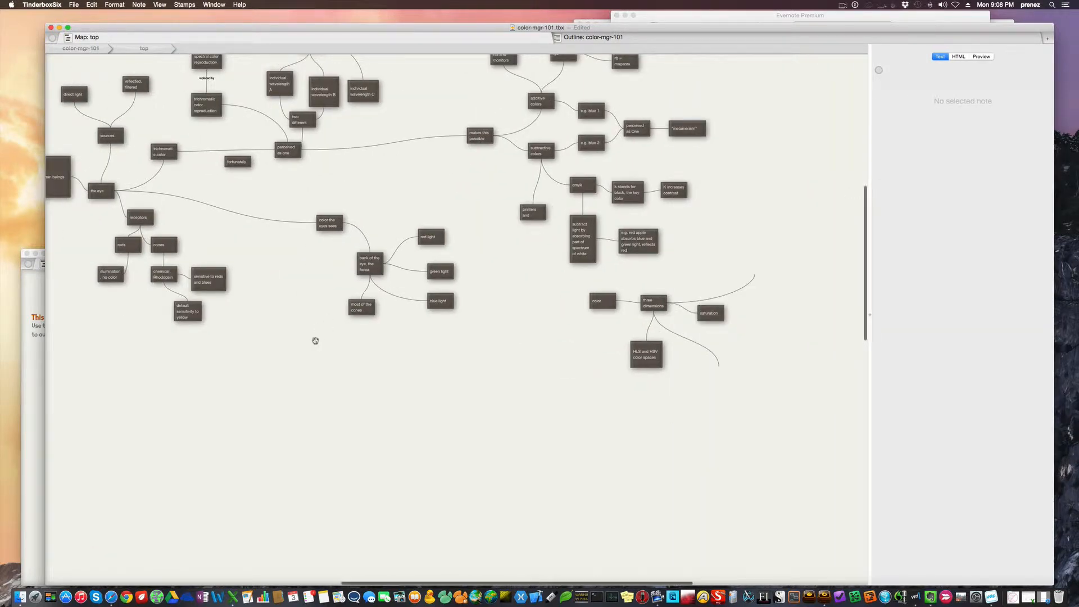
Examine the map's overall layout, from the human beings and eye notes across to additive and subtractive colors
scroll(313, 339, "up", 3)
scroll(313, 340, "left", 2)
scroll(315, 341, "left", 3)
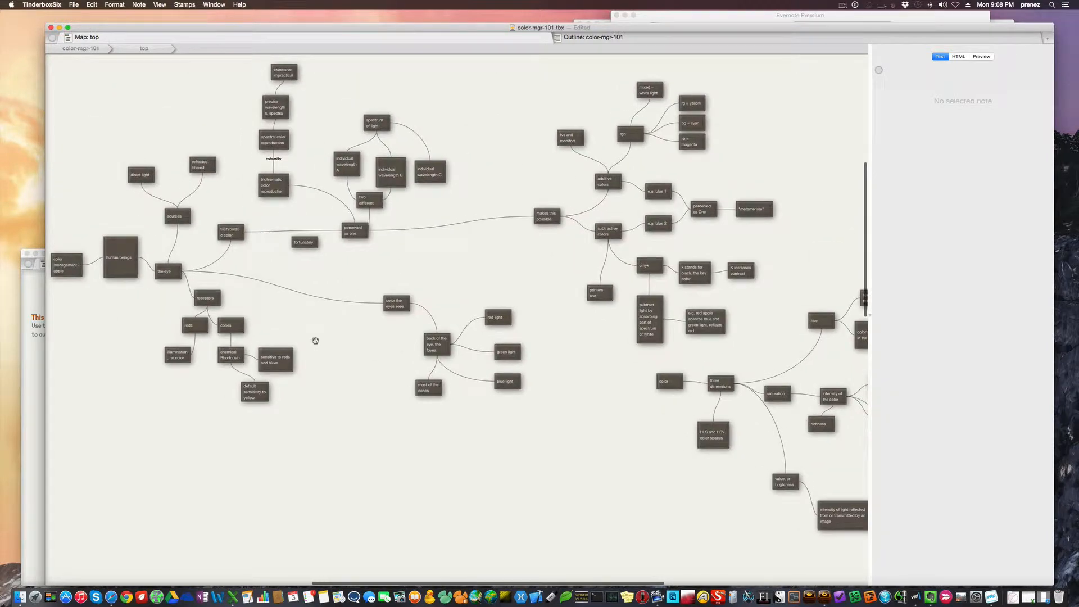
scroll(315, 340, "up", 3)
scroll(315, 341, "left", 1)
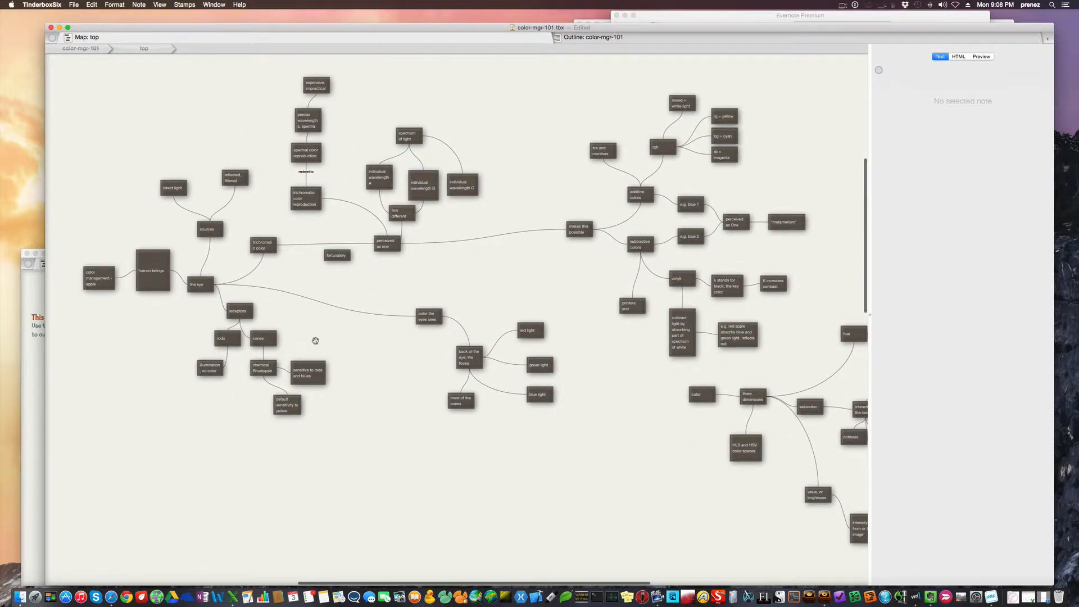
scroll(315, 341, "left", 2)
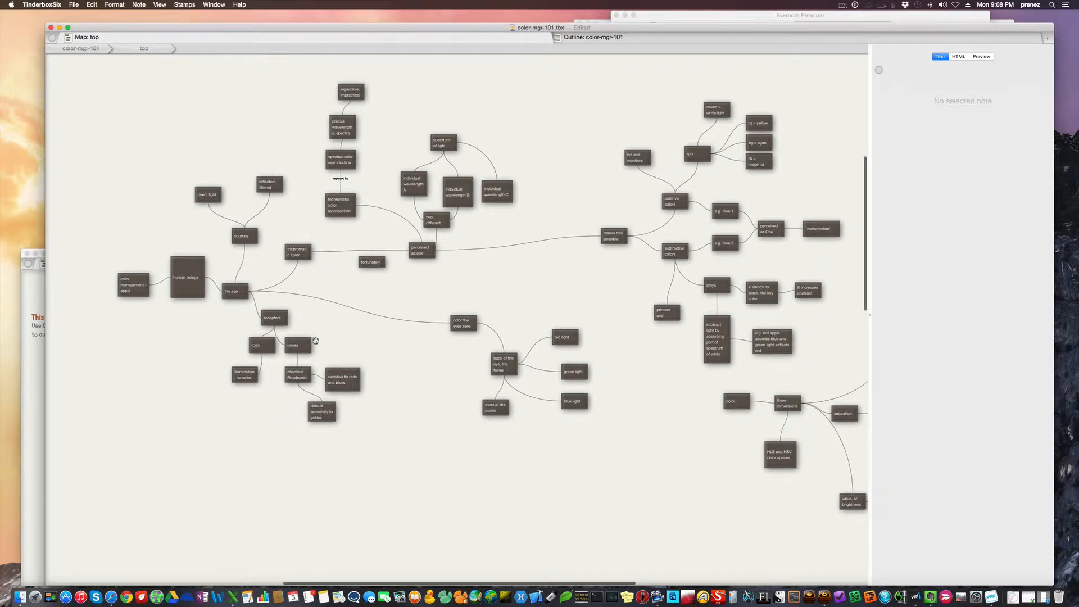
scroll(315, 341, "right", 6)
key("super+plus")
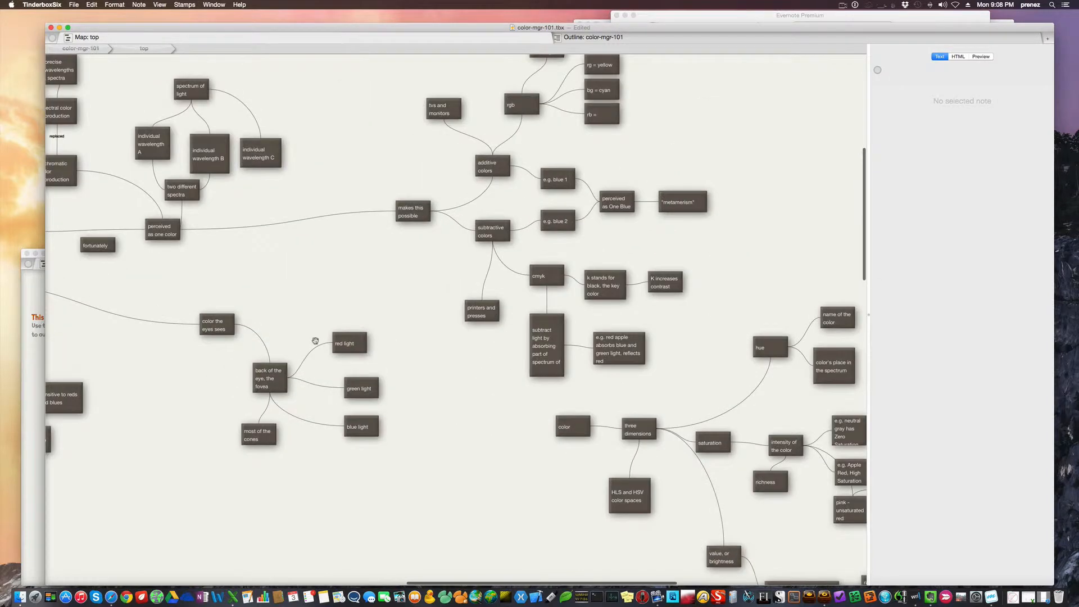
scroll(316, 341, "left", 4)
scroll(315, 340, "left", 5)
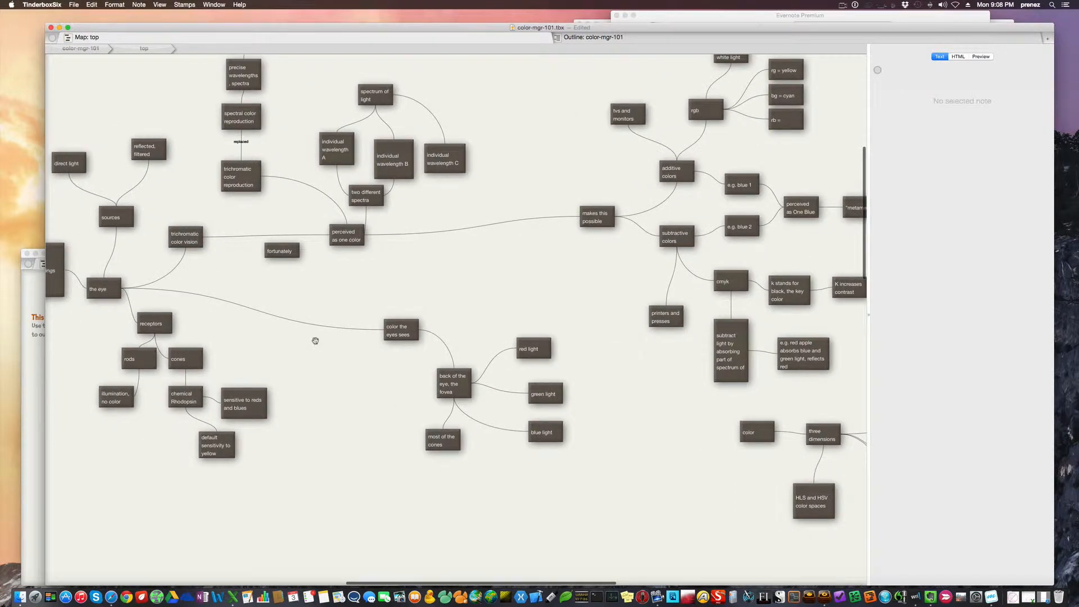
scroll(315, 340, "left", 1)
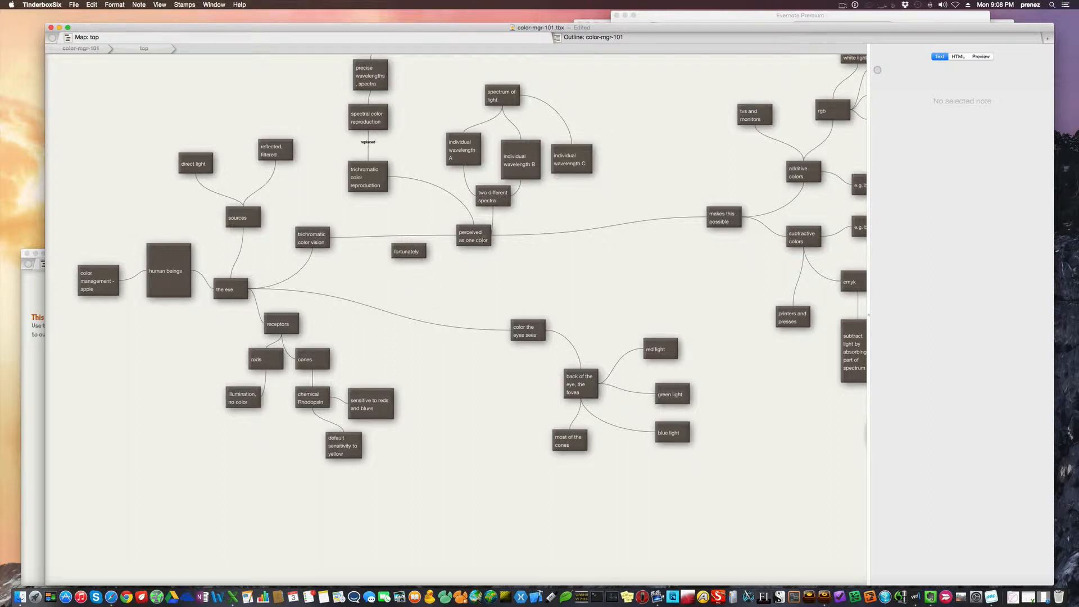
Inspect the perceived as one color, two different spectra, spectrum of light and individual wavelength A, B and C notes with their links
left_click(478, 240)
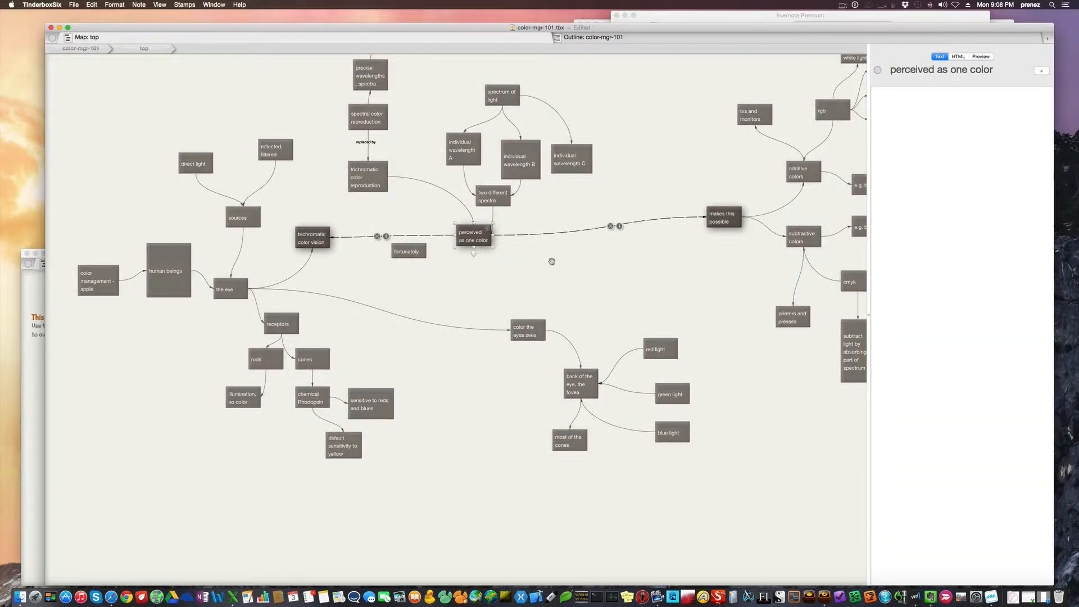
left_click(493, 197)
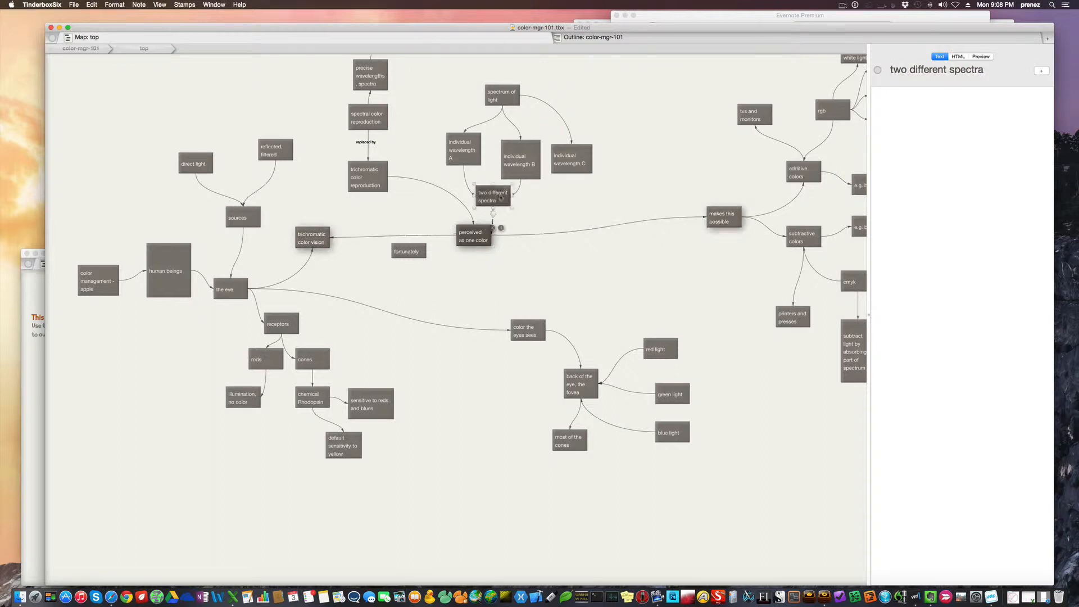
left_click(594, 264)
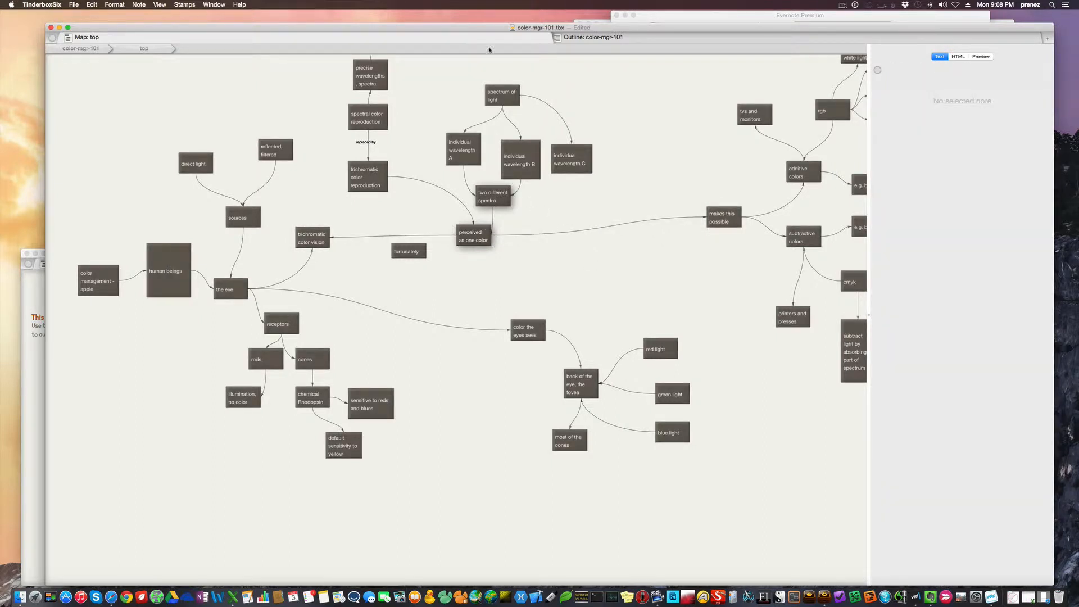
left_click(516, 95)
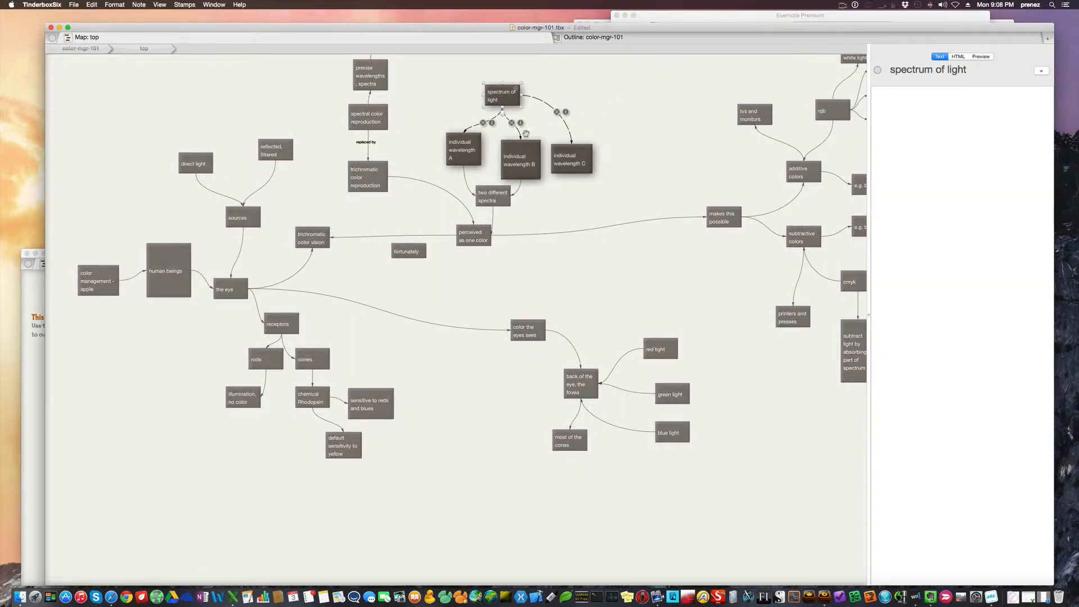
left_click(466, 153)
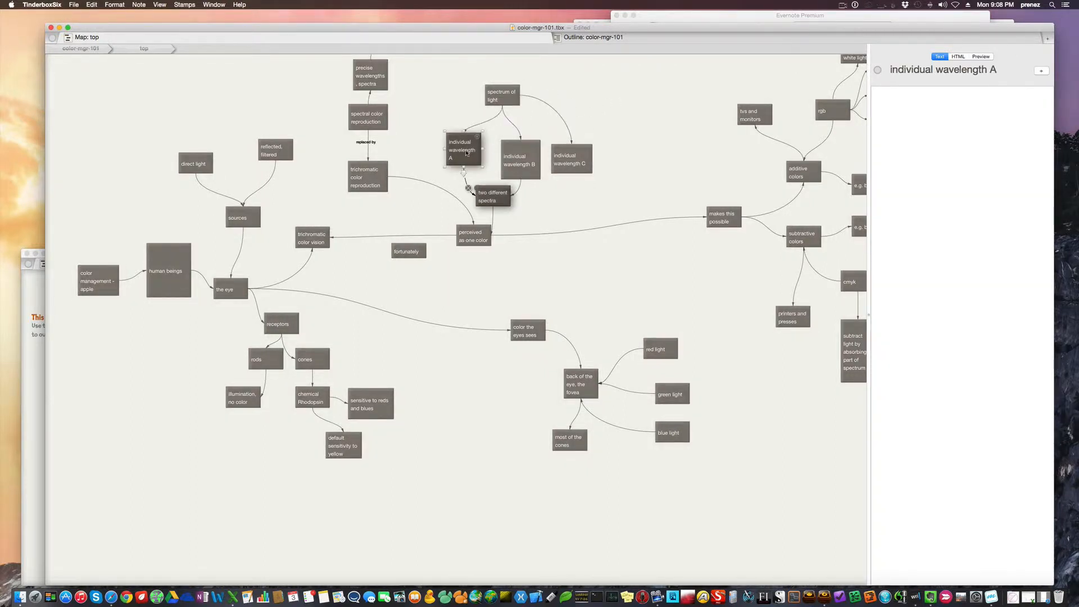
left_click(536, 168)
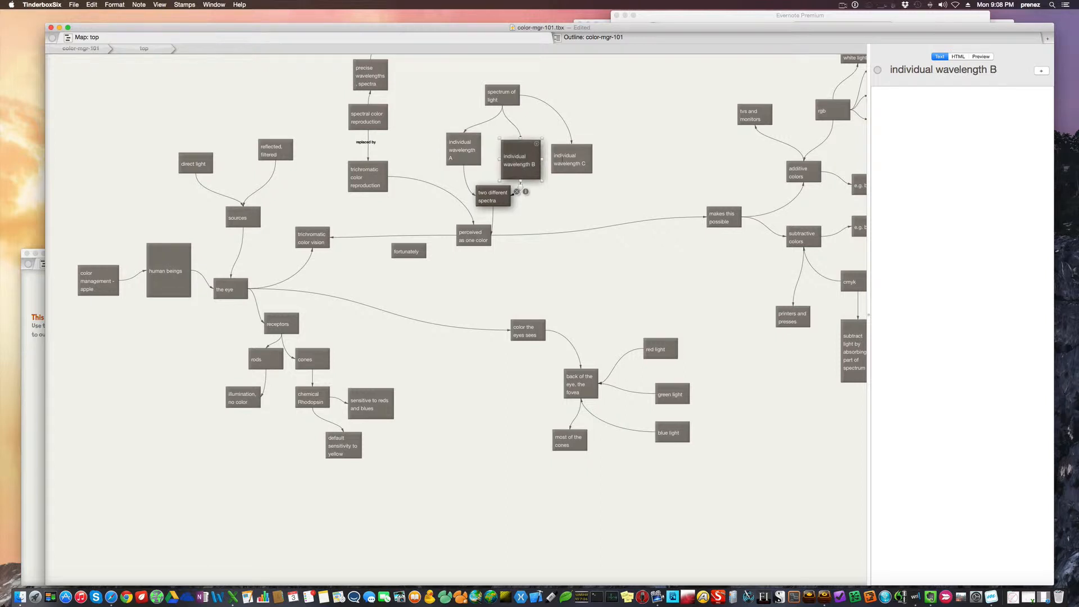
left_click(568, 160)
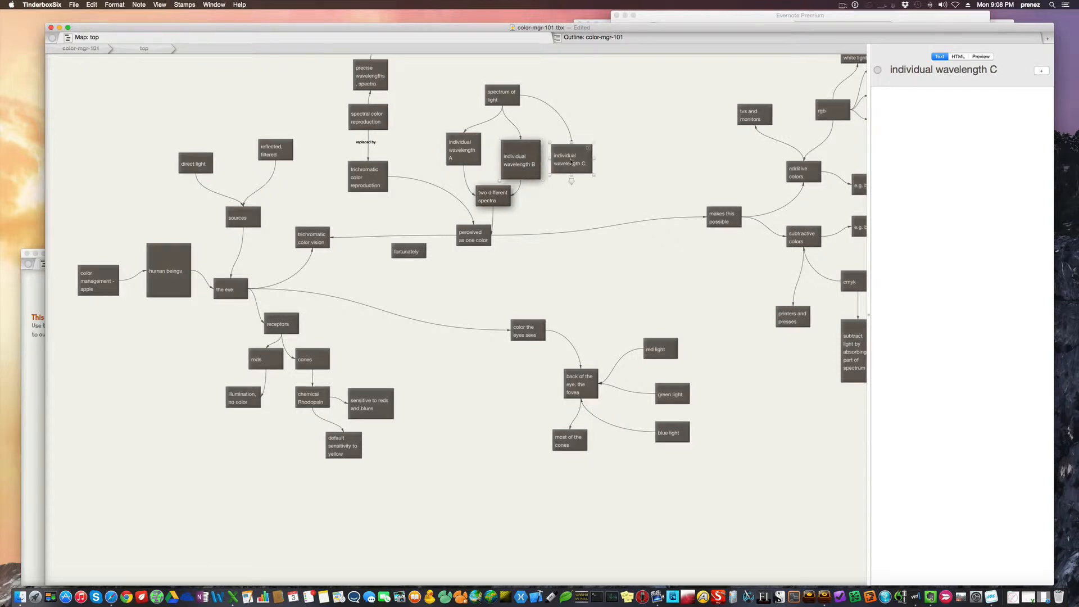
left_click(563, 190)
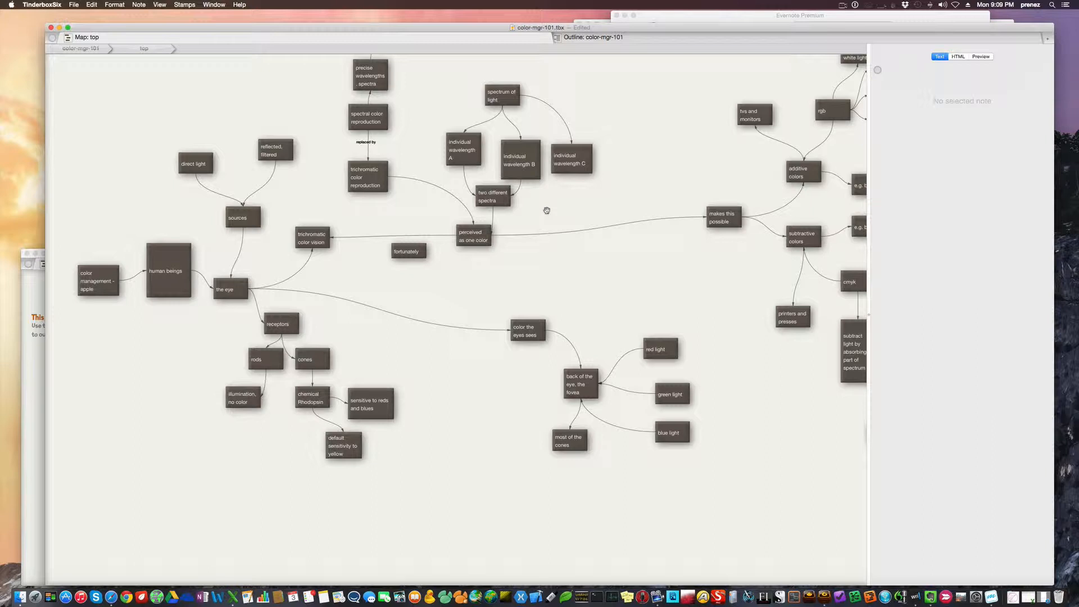
Trace the additive colors branch through e.g. blue 1, e.g. blue 2 and perceived as One Blue to the "metamerism" note
scroll(546, 210, "right", 5)
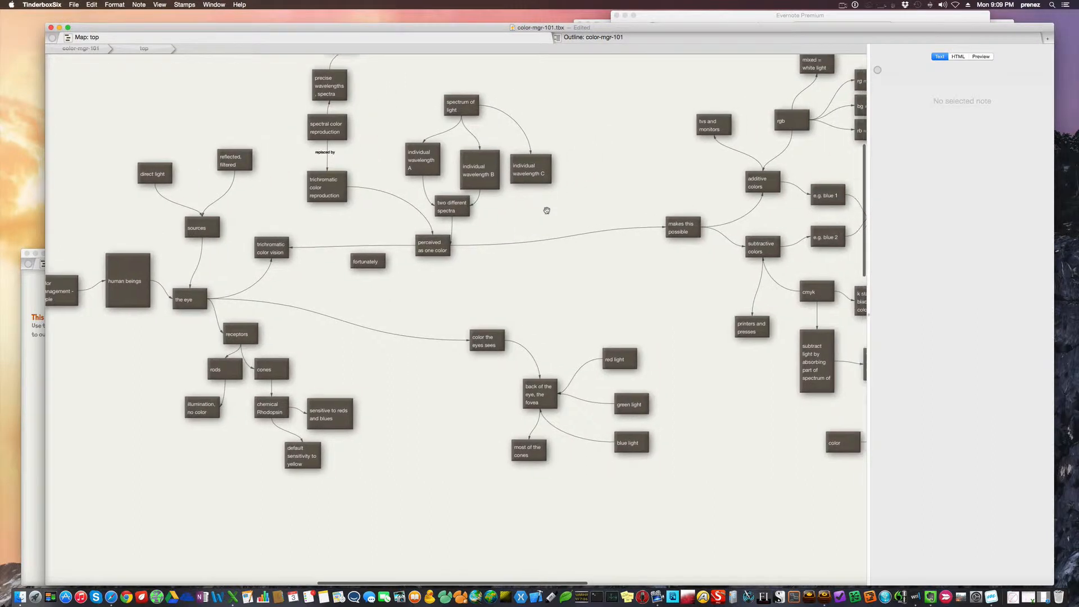
scroll(546, 210, "right", 10)
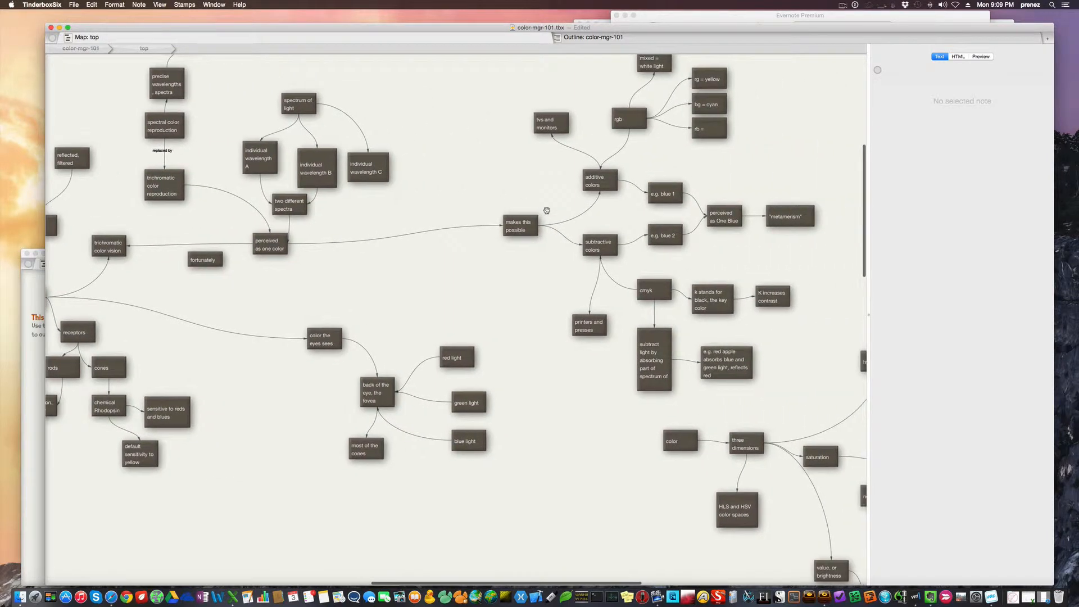
scroll(546, 210, "right", 4)
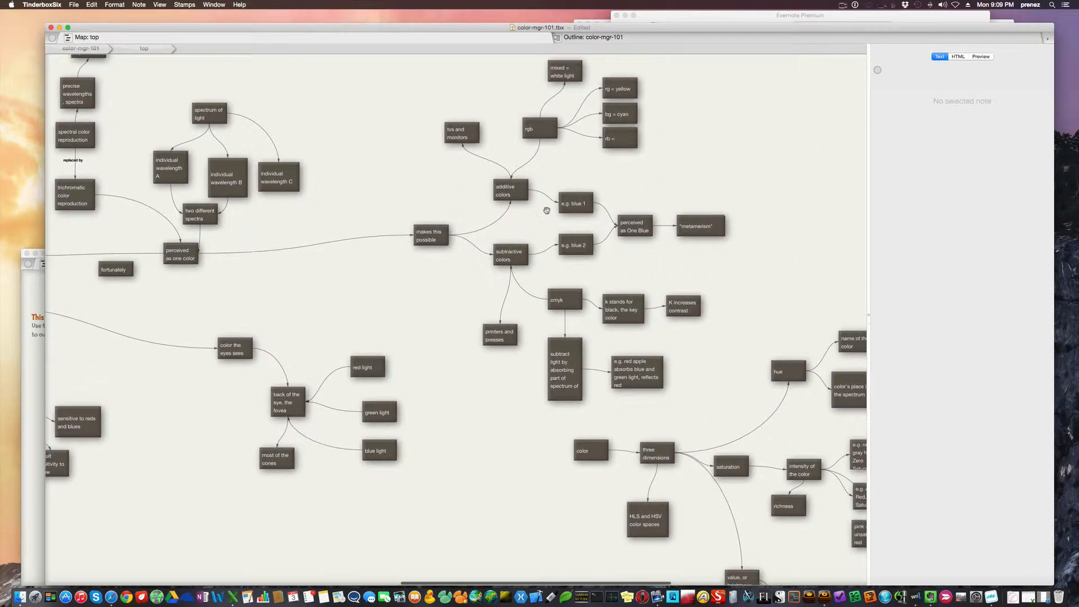
scroll(546, 210, "right", 2)
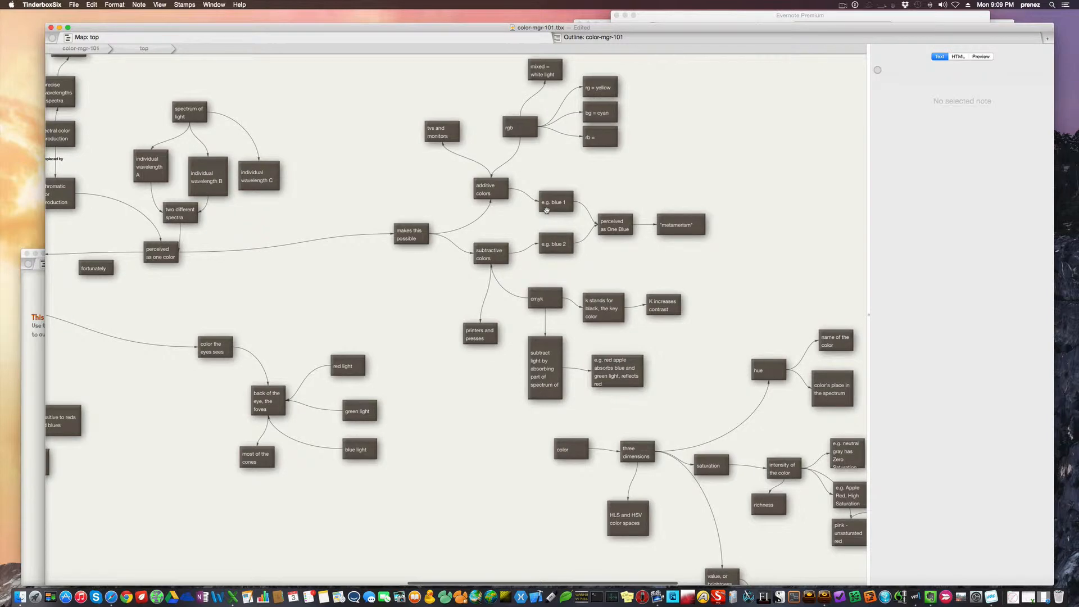
scroll(547, 211, "right", 3)
scroll(546, 211, "down", 1)
scroll(546, 210, "right", 1)
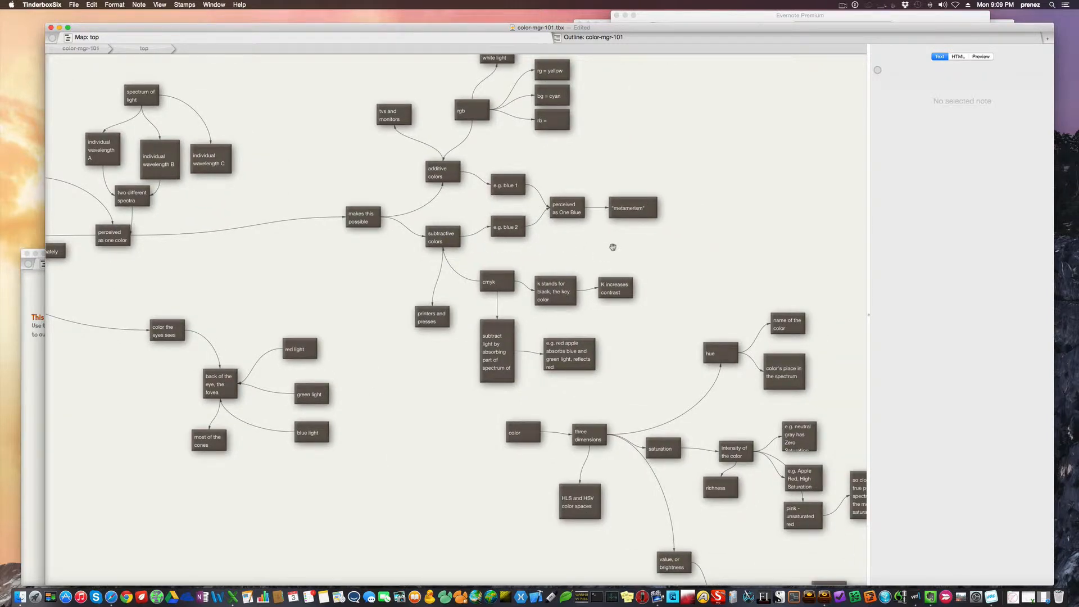
scroll(613, 248, "right", 3)
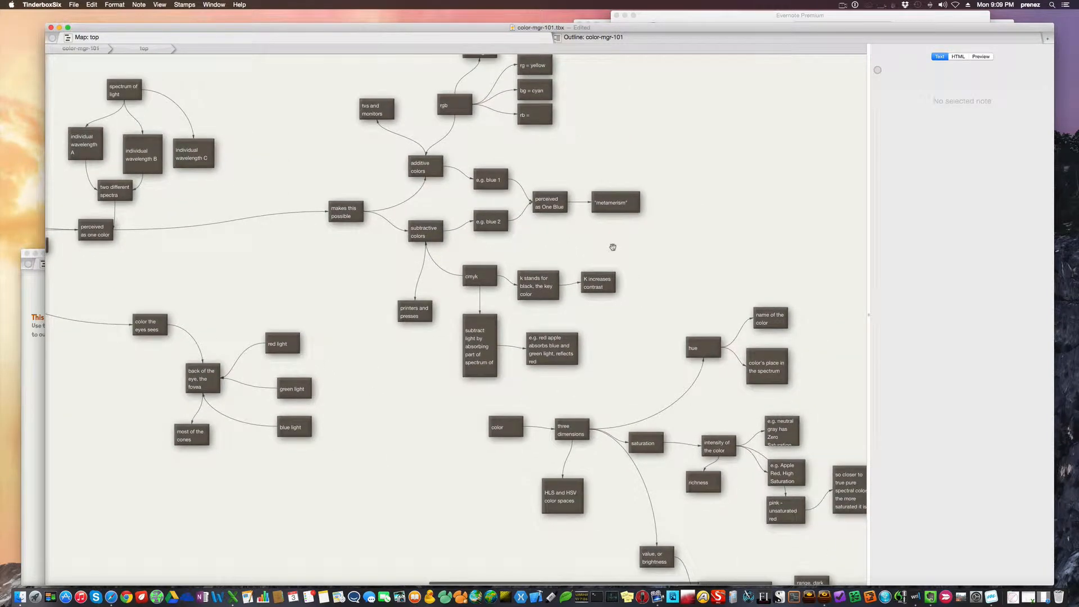
scroll(613, 247, "right", 2)
scroll(613, 247, "up", 1)
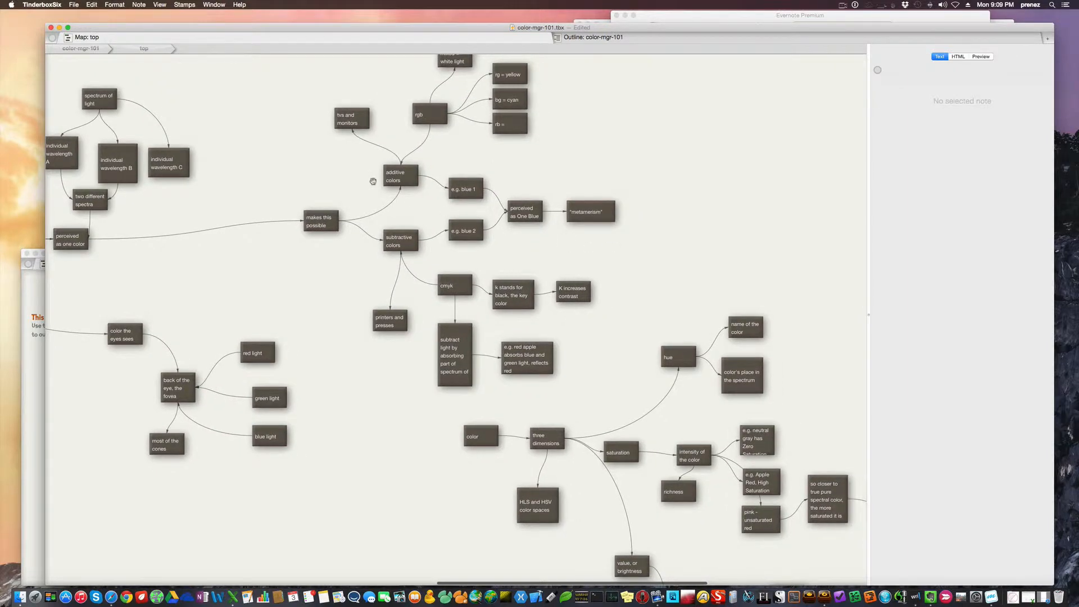
left_click(405, 180)
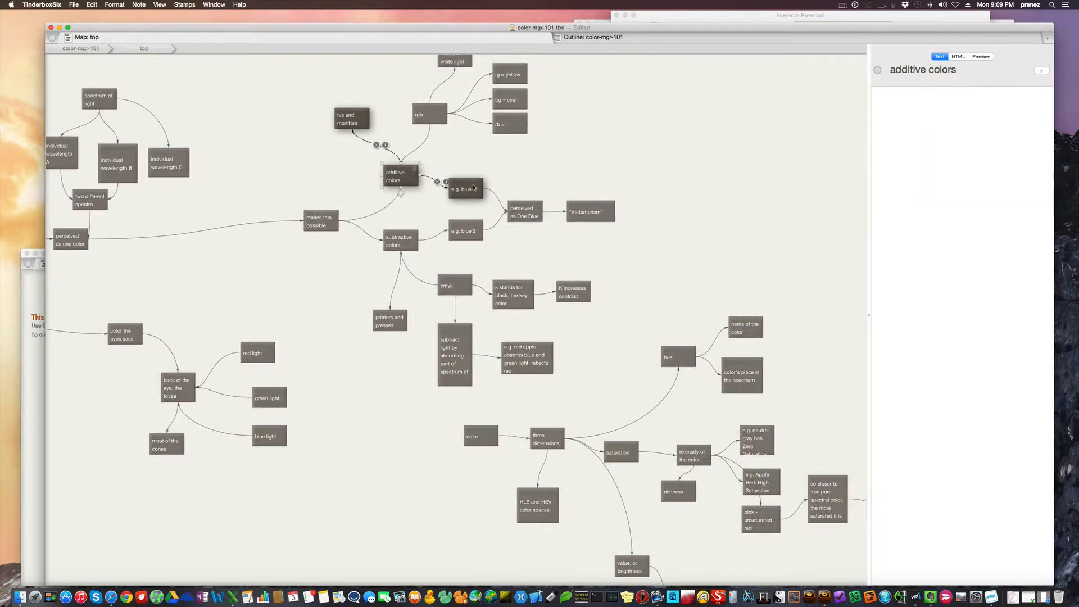
left_click(474, 188)
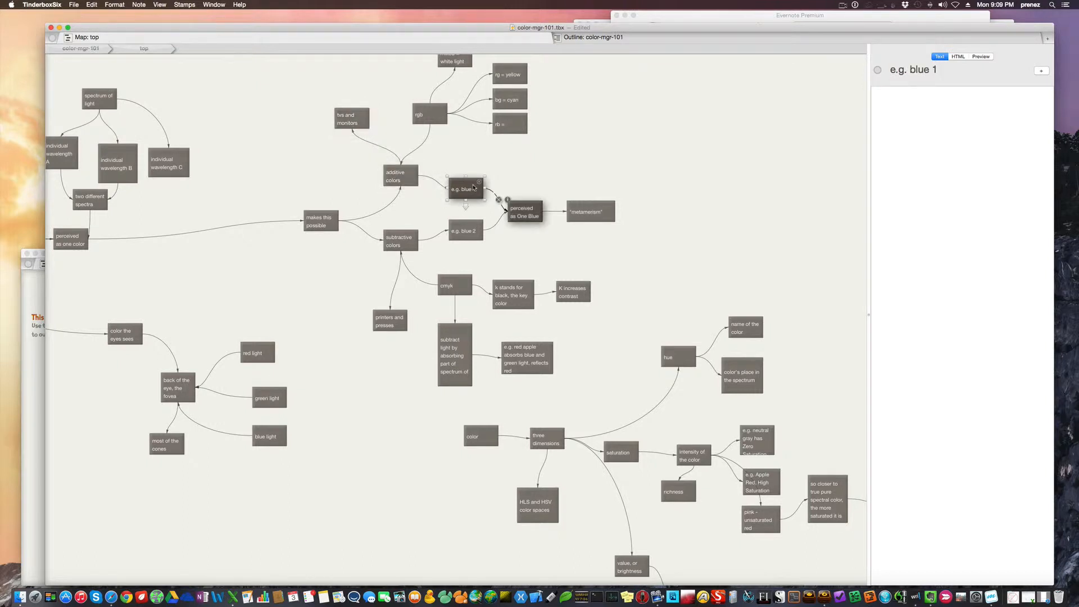
left_click(469, 239)
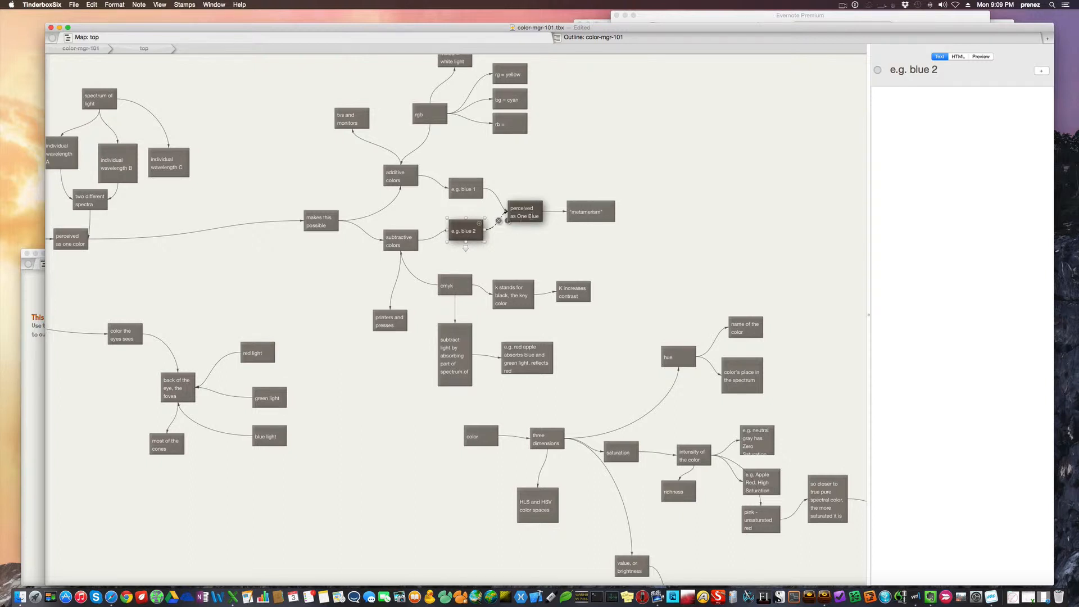
left_click_drag(530, 216, 531, 218)
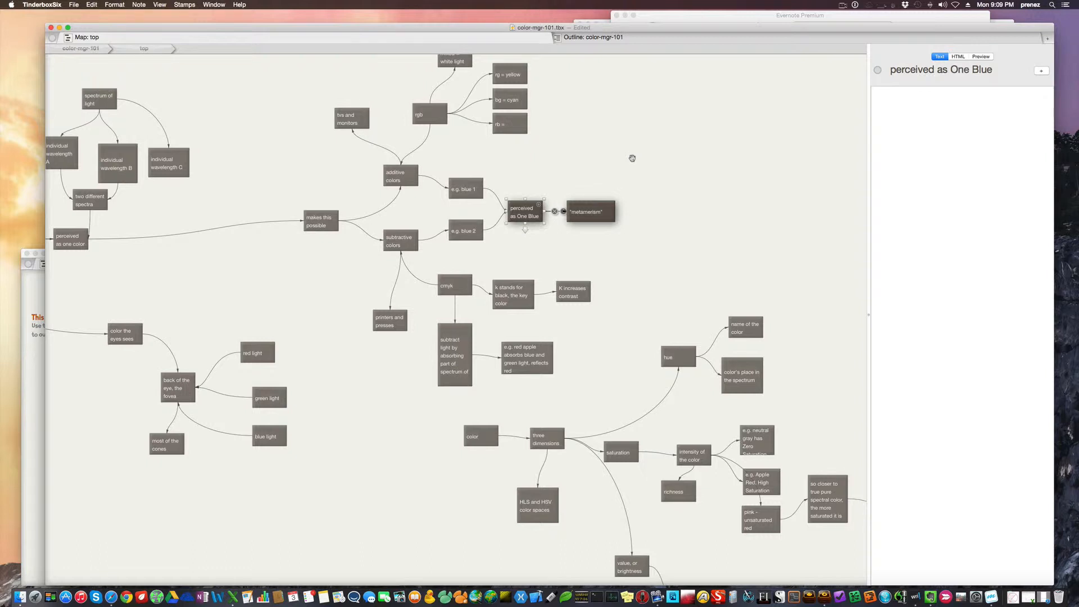
left_click(594, 212)
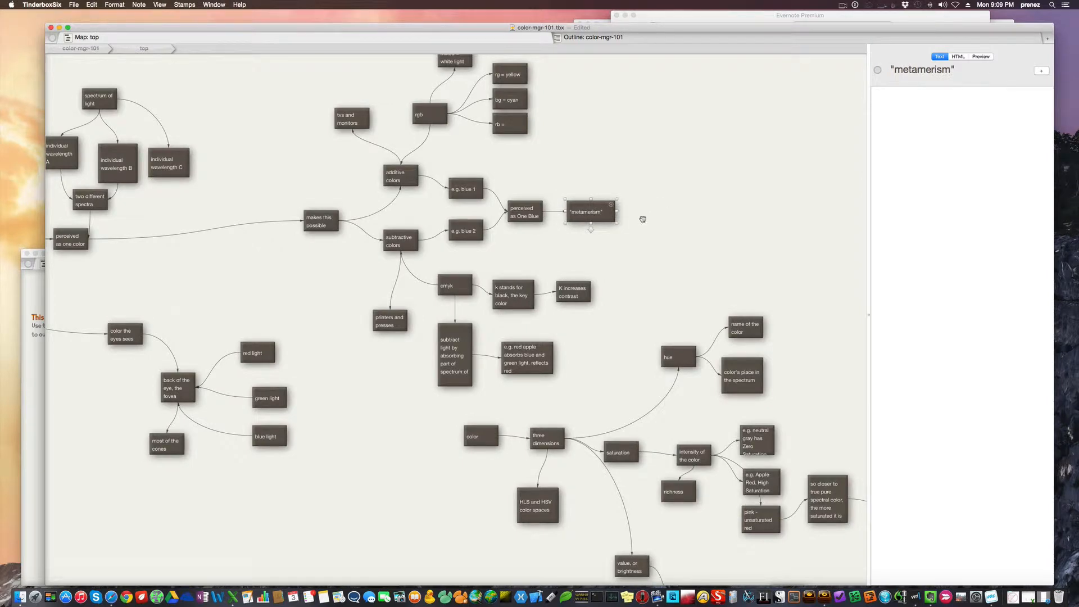
Inspect the rods, illumination, no color and cones notes under receptors in the eye branch
scroll(352, 316, "left", 6)
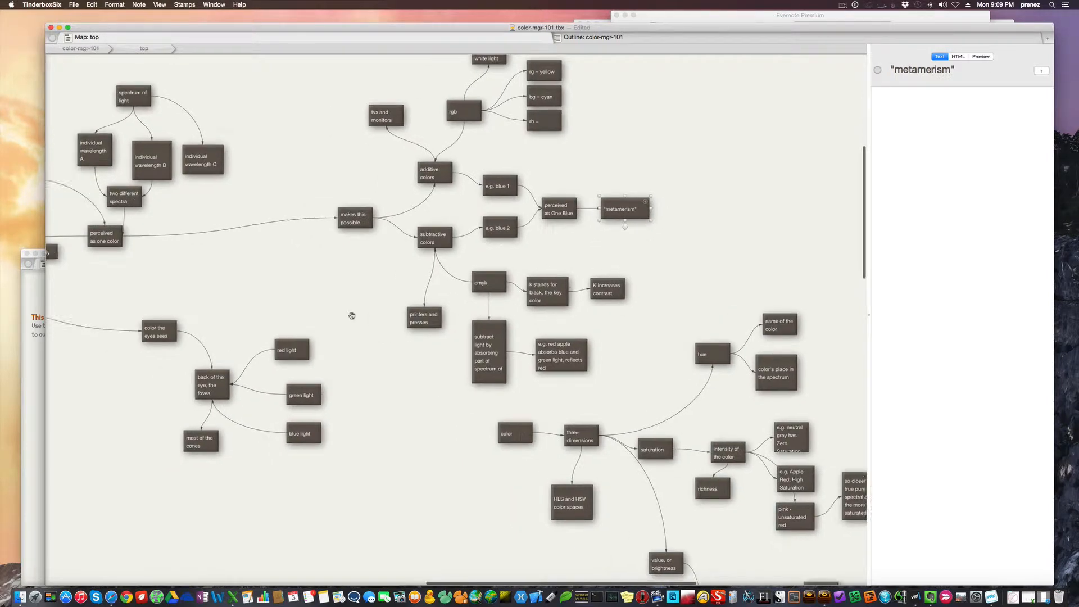
scroll(352, 316, "left", 4)
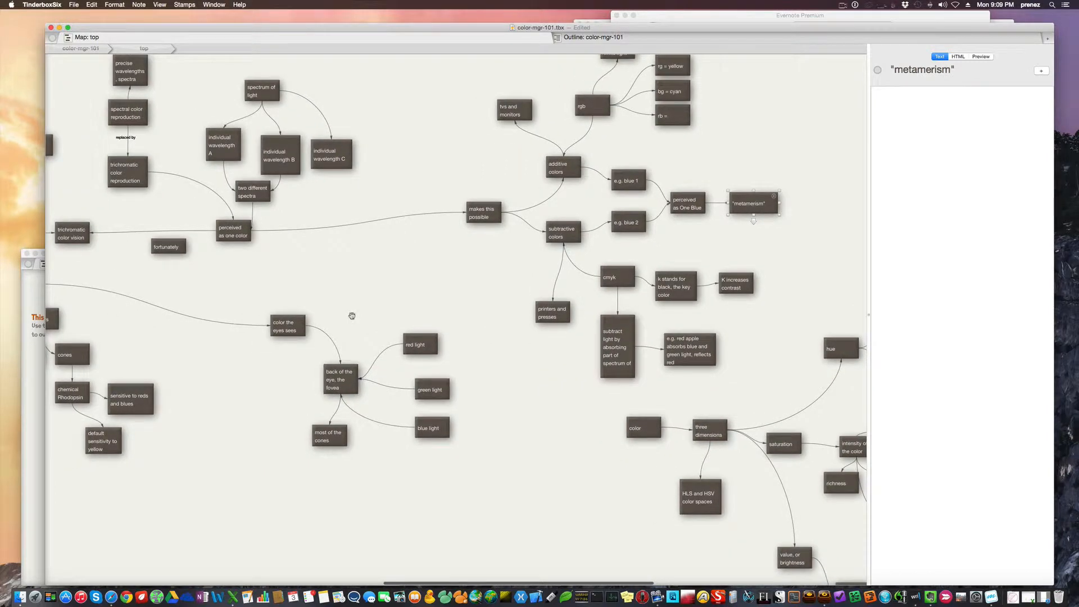
scroll(351, 316, "left", 3)
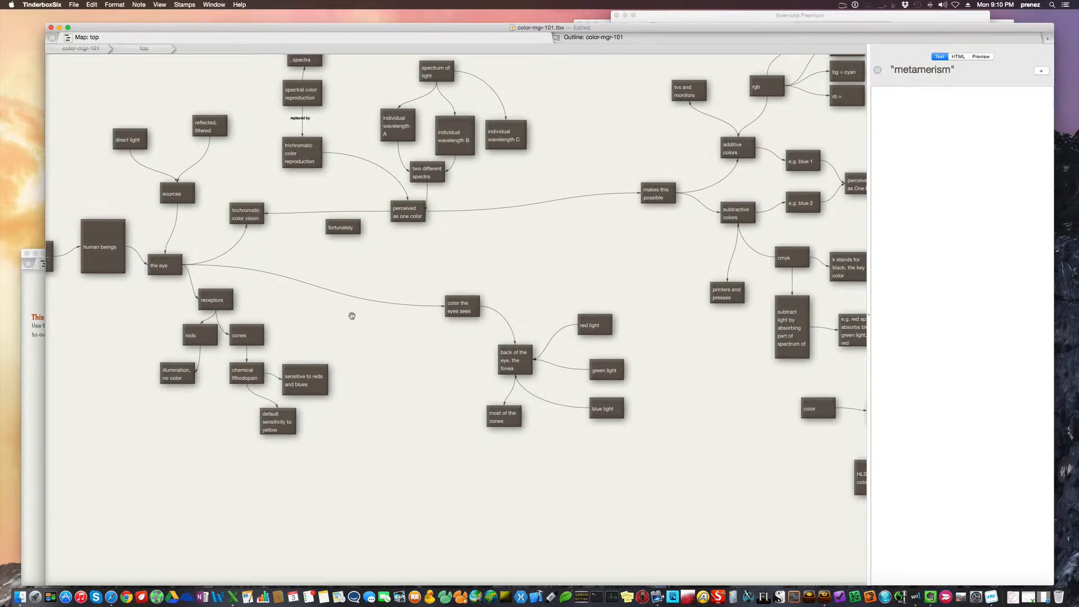
left_click(208, 331)
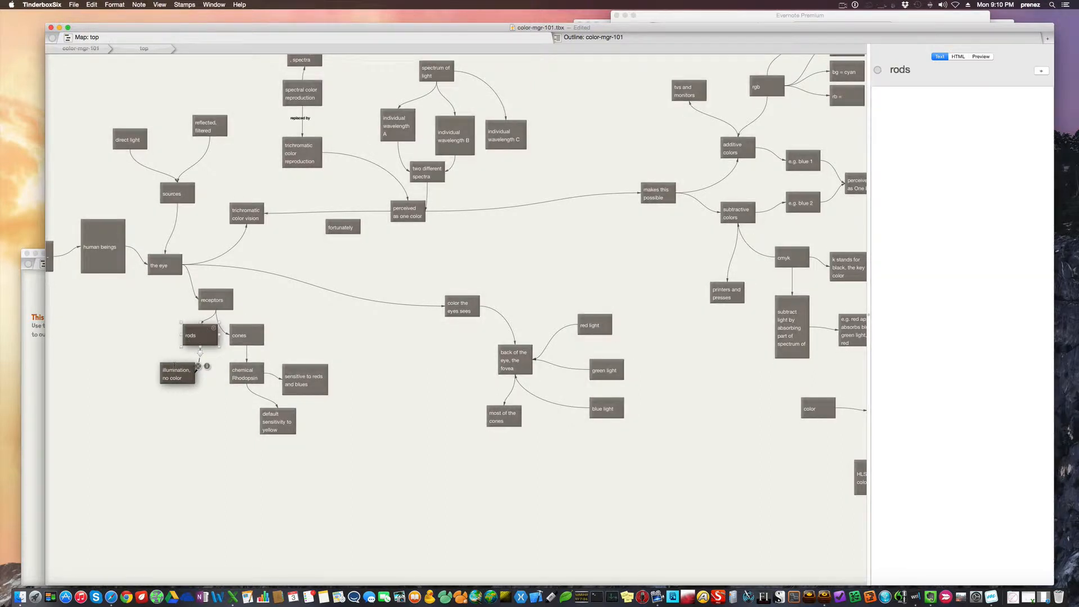
left_click(175, 371)
left_click(248, 345)
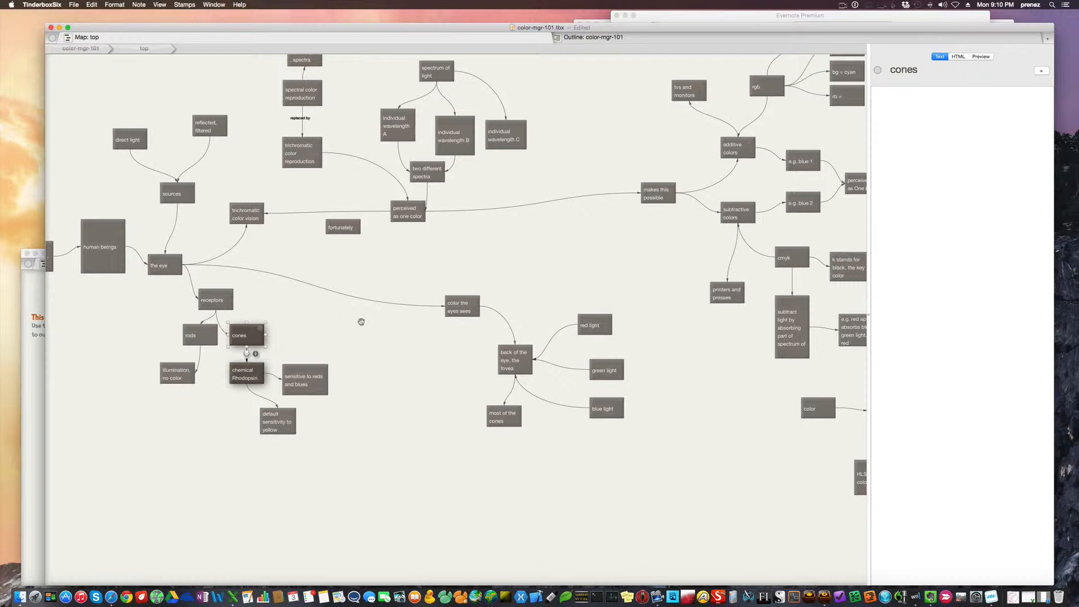
scroll(361, 321, "up", 1)
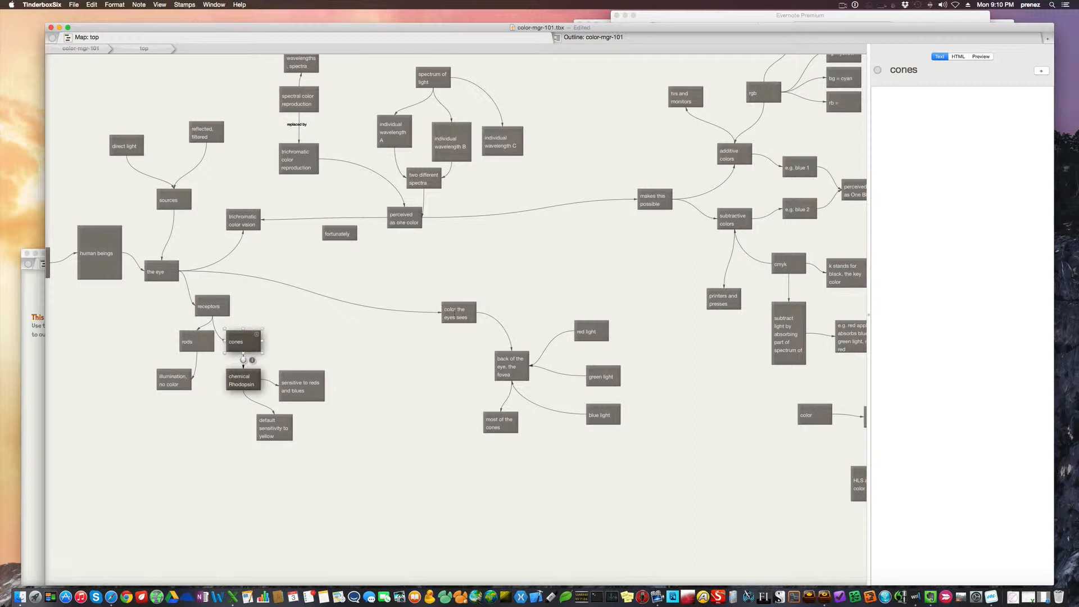
Inspect the color the eyes sees note and the back of the eye, the fovea note with their links
left_click(466, 312)
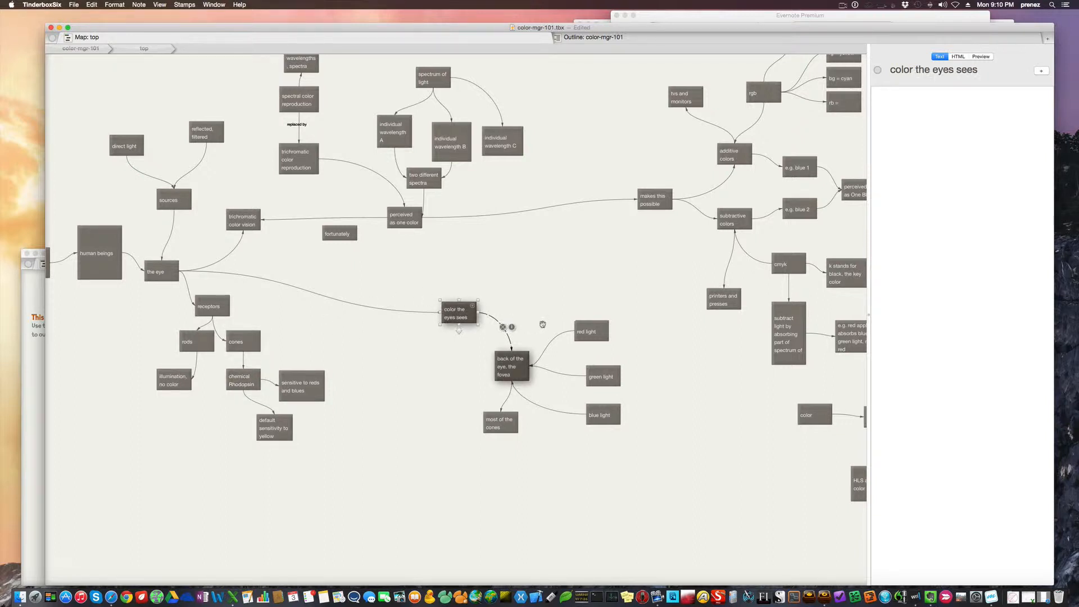
left_click(513, 367)
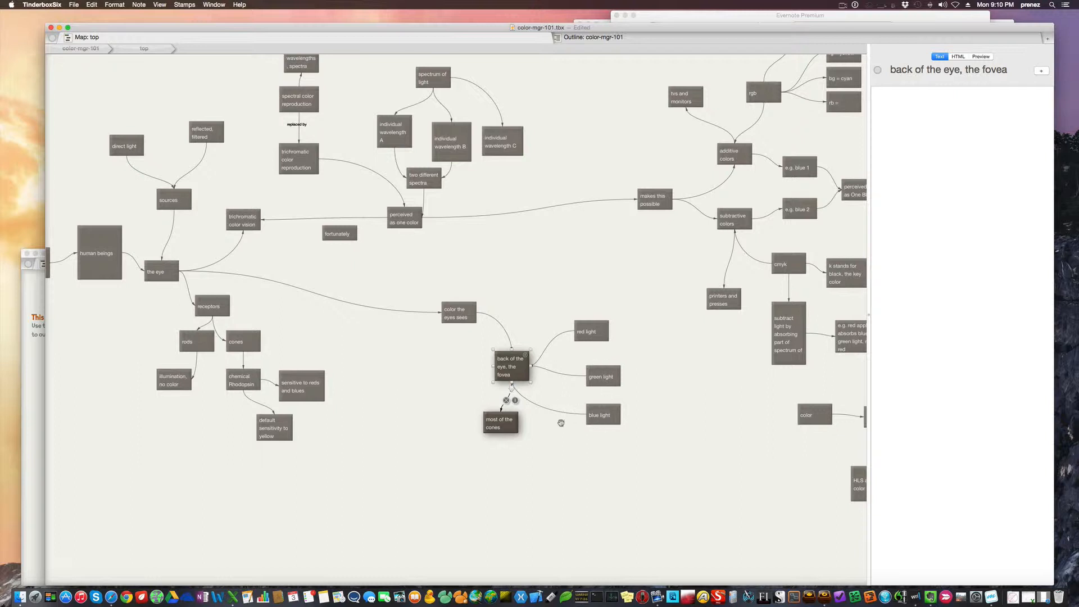
left_click(381, 385)
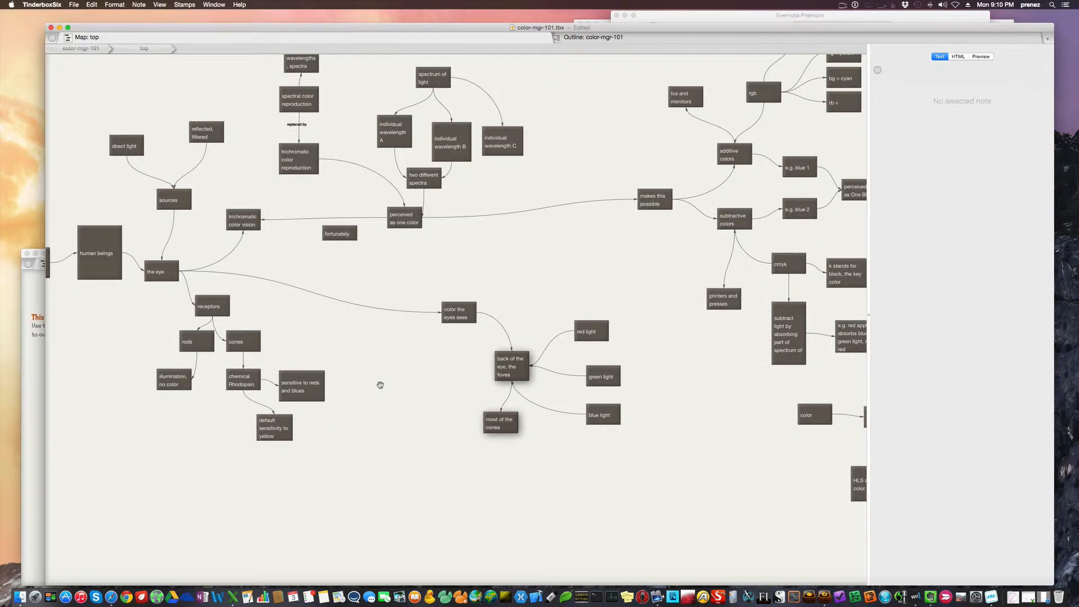
Inspect the direct light note and its link to sources in the eye branch
scroll(381, 384, "up", 2)
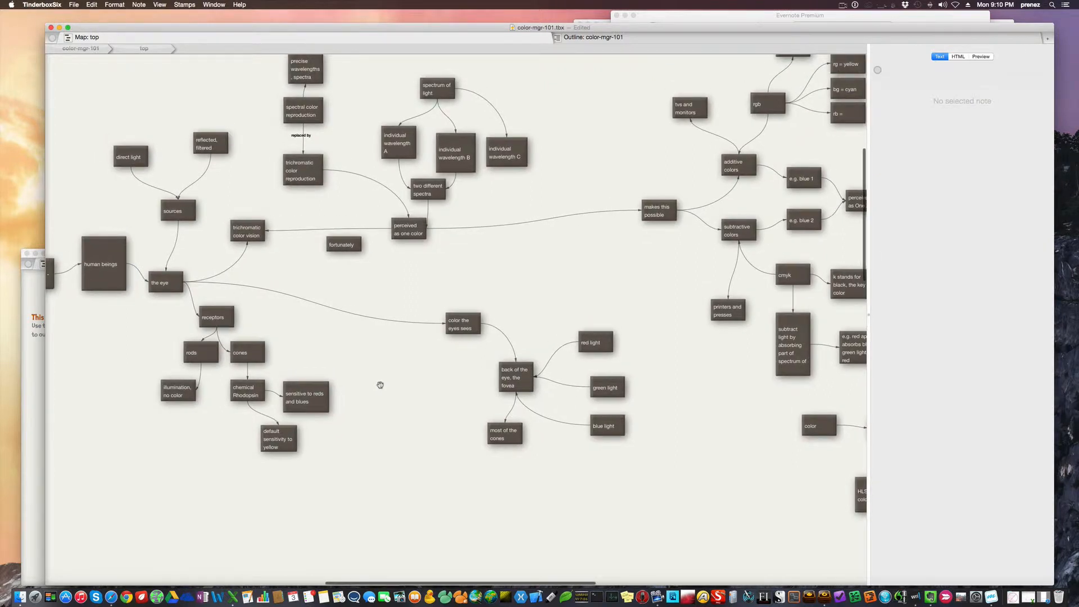
left_click(143, 158)
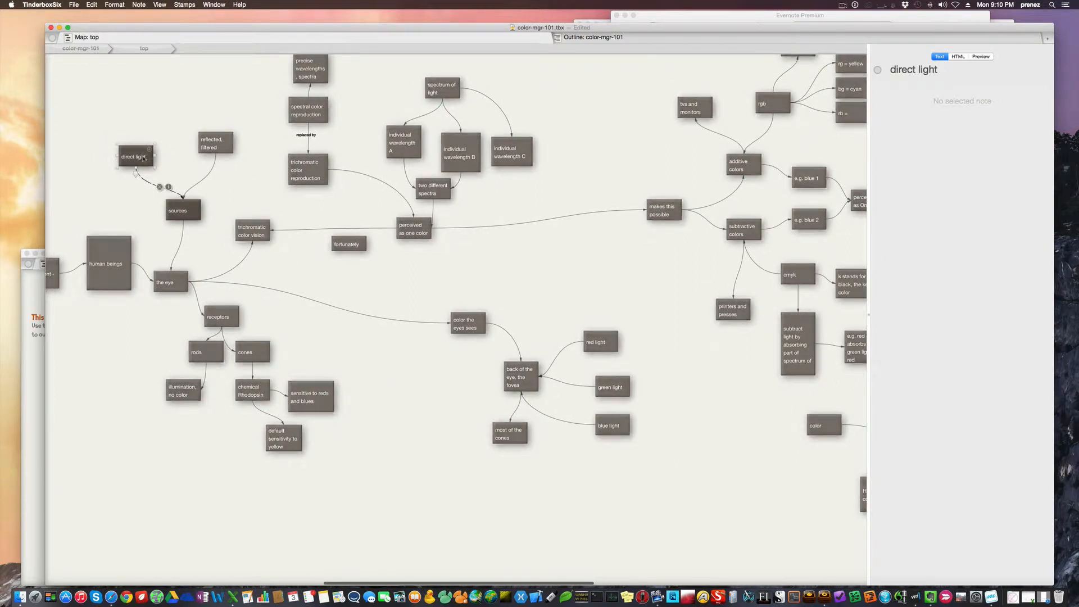
left_click(233, 178)
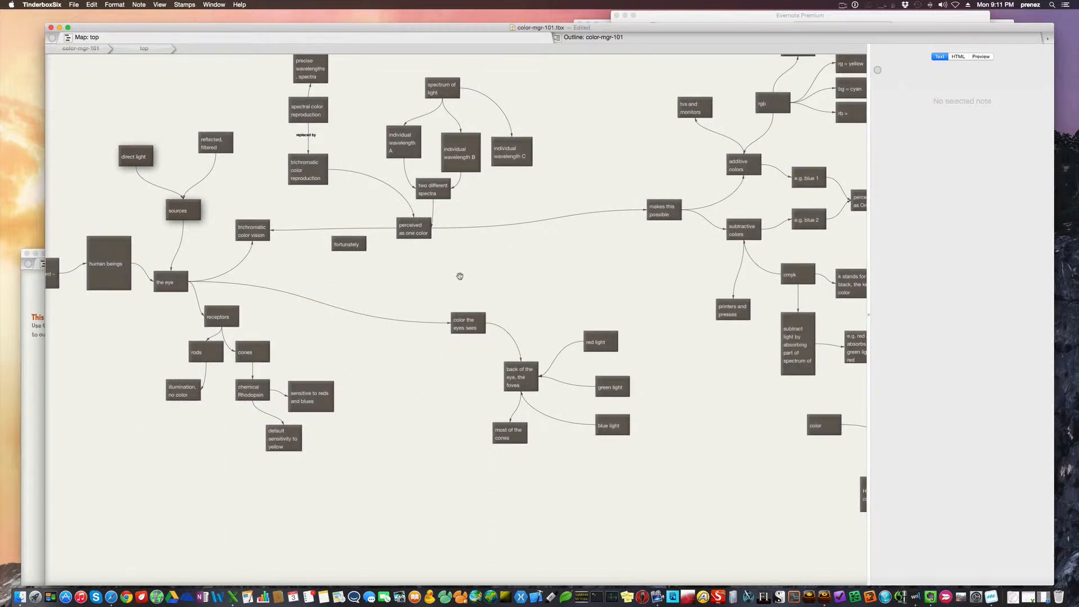
Inspect the makes this possible note and its links to additive colors and subtractive colors
scroll(459, 276, "right", 5)
scroll(460, 275, "up", 2)
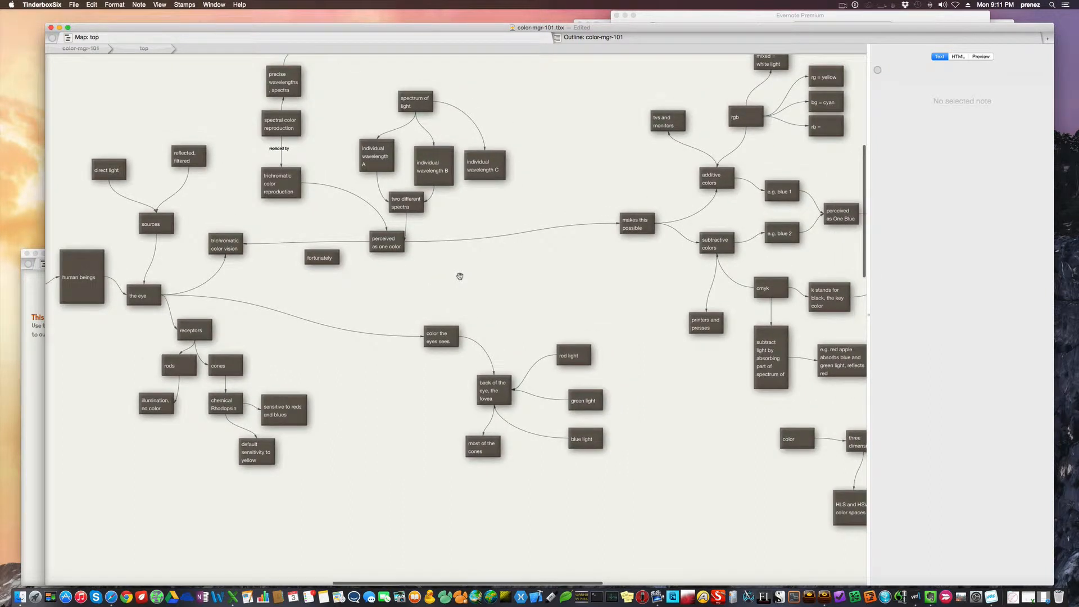
scroll(460, 276, "right", 5)
scroll(460, 276, "up", 1)
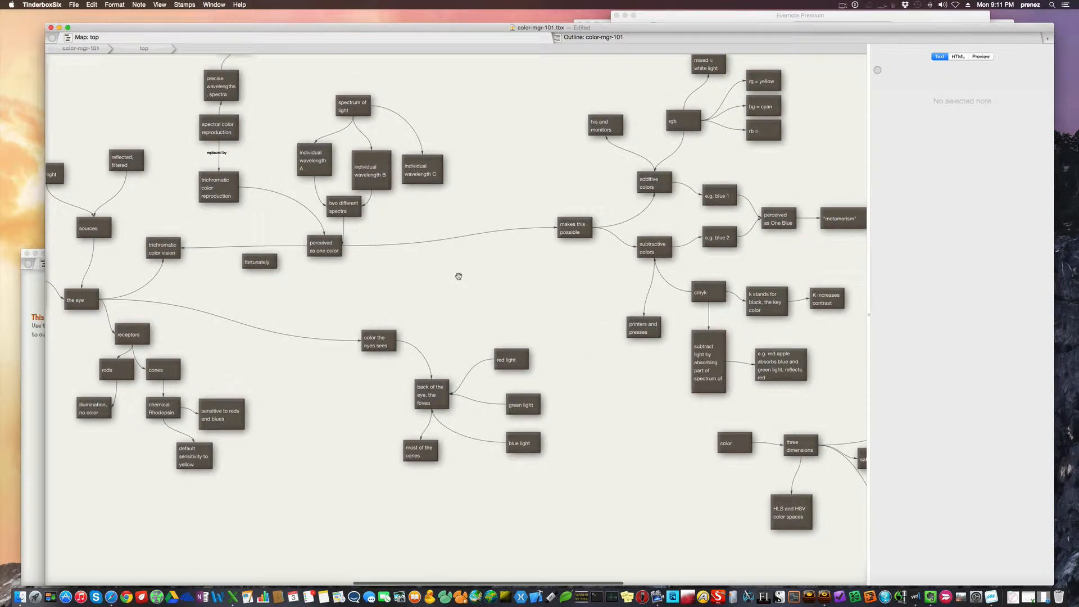
scroll(458, 276, "right", 5)
scroll(459, 276, "up", 1)
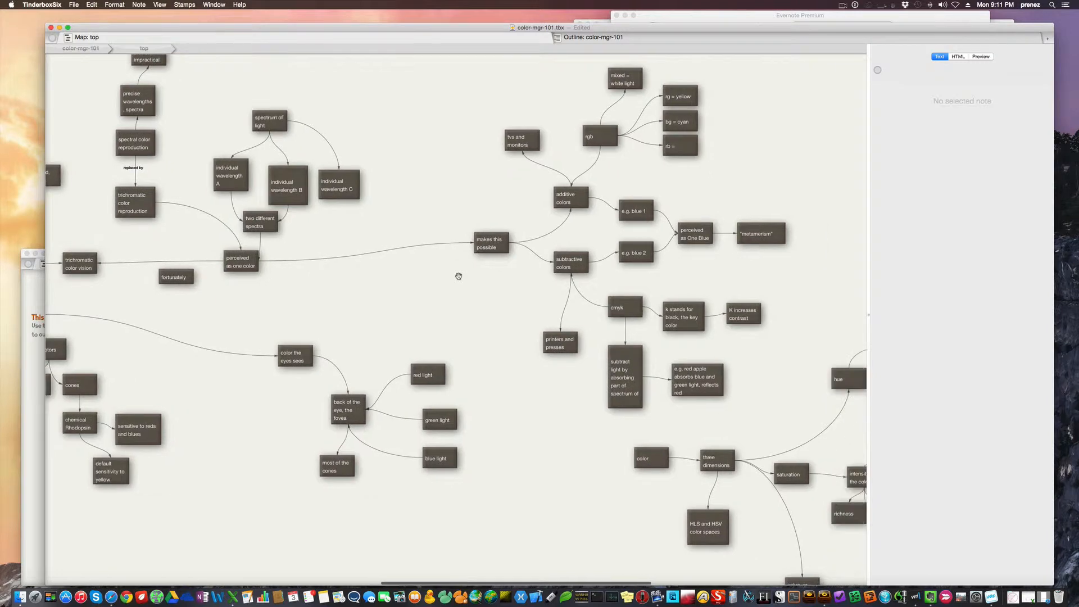
scroll(458, 276, "right", 5)
scroll(458, 276, "down", 2)
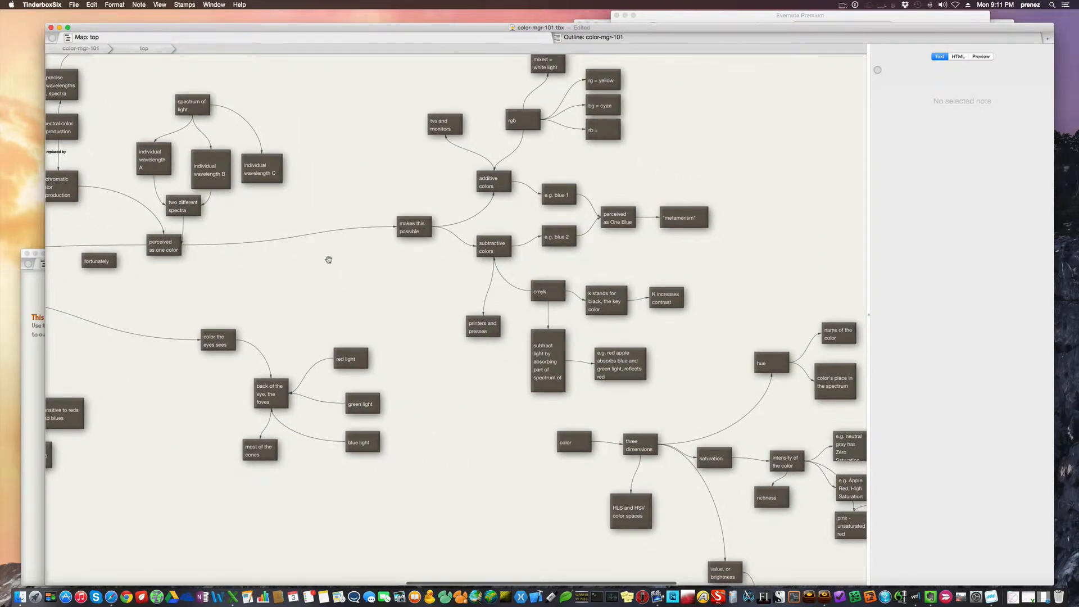
left_click(415, 224)
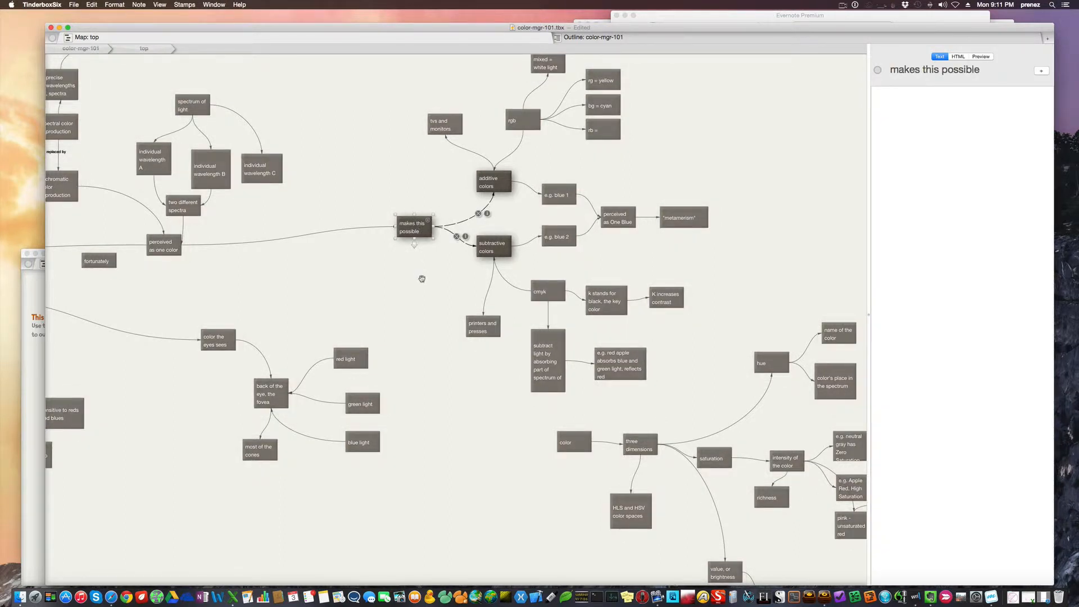
scroll(625, 179, "up", 2)
scroll(625, 179, "right", 2)
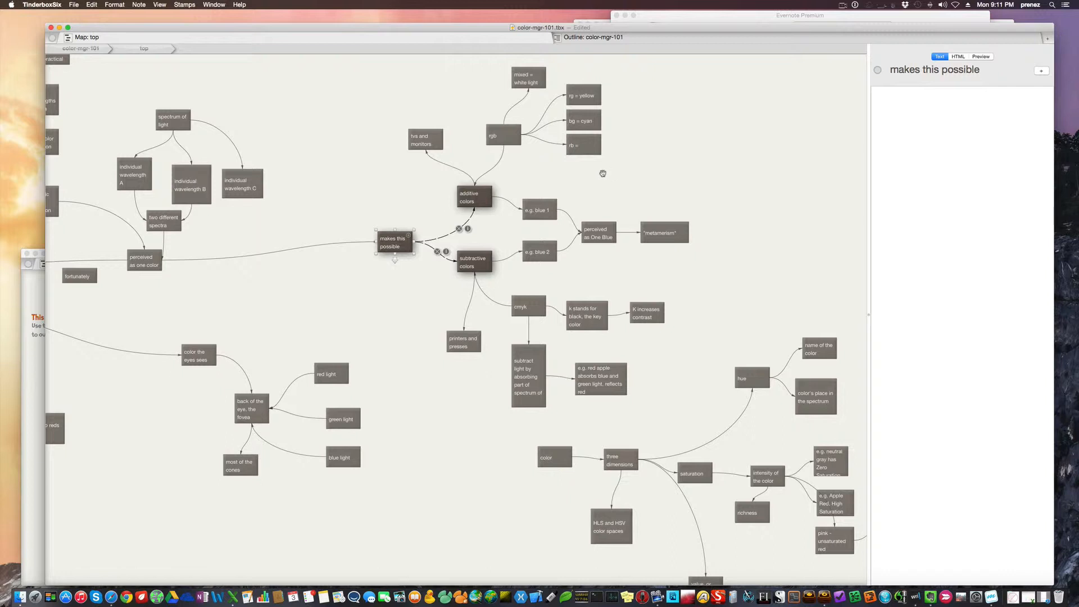
Widen the rb = magenta note under rgb slightly so its full title fits
left_click(481, 200)
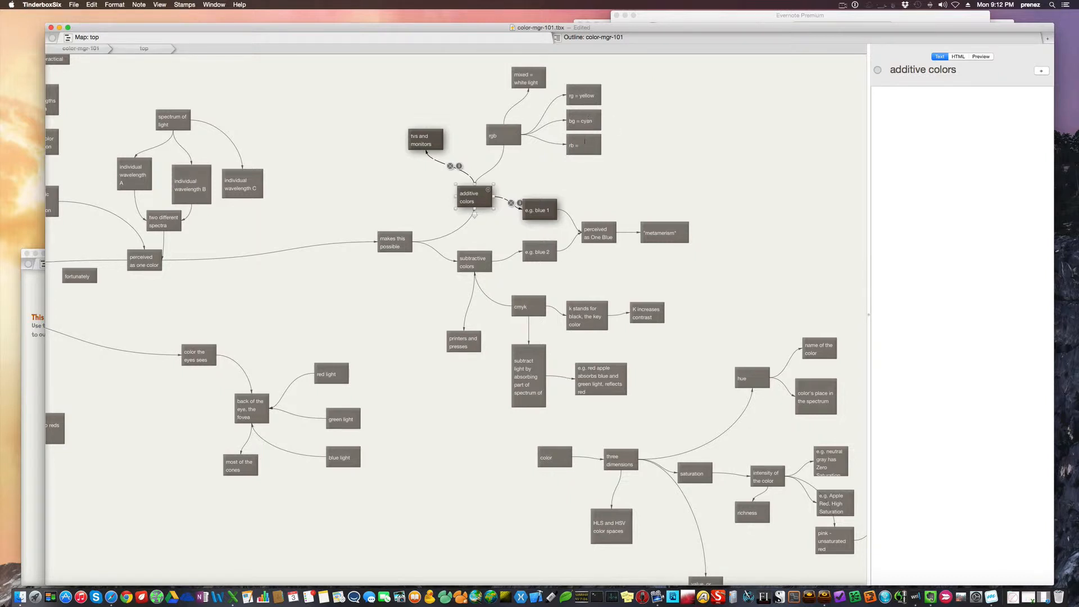
left_click(585, 142)
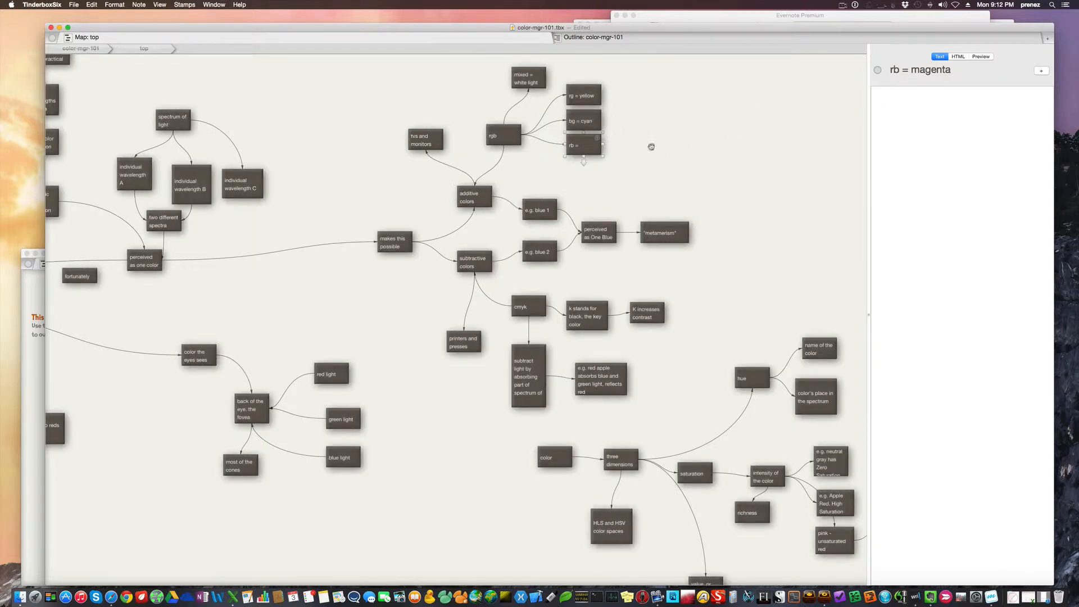
left_click_drag(604, 159, 611, 161)
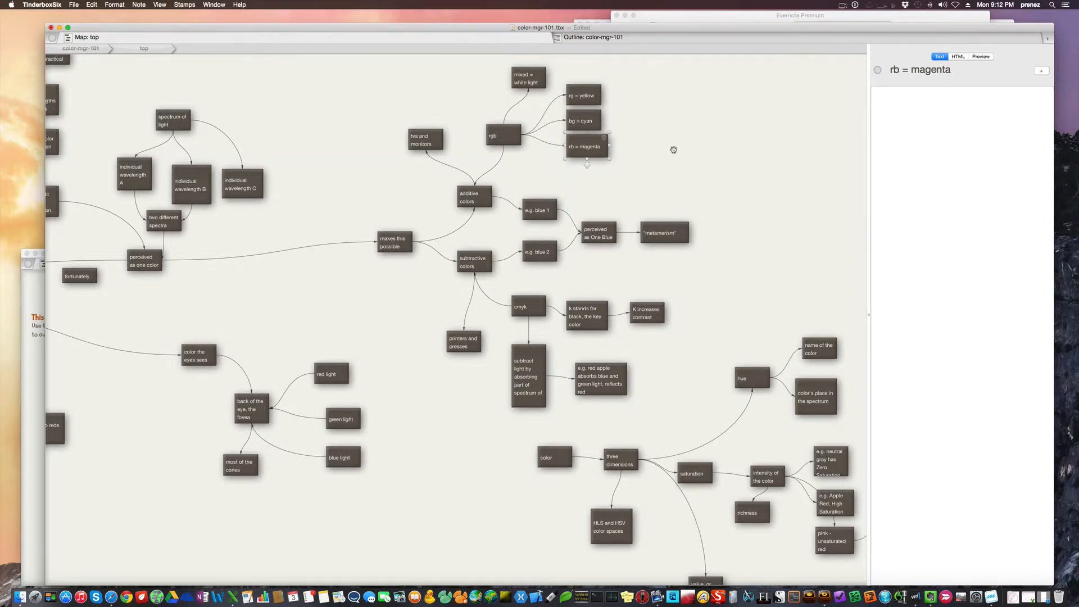
left_click(673, 150)
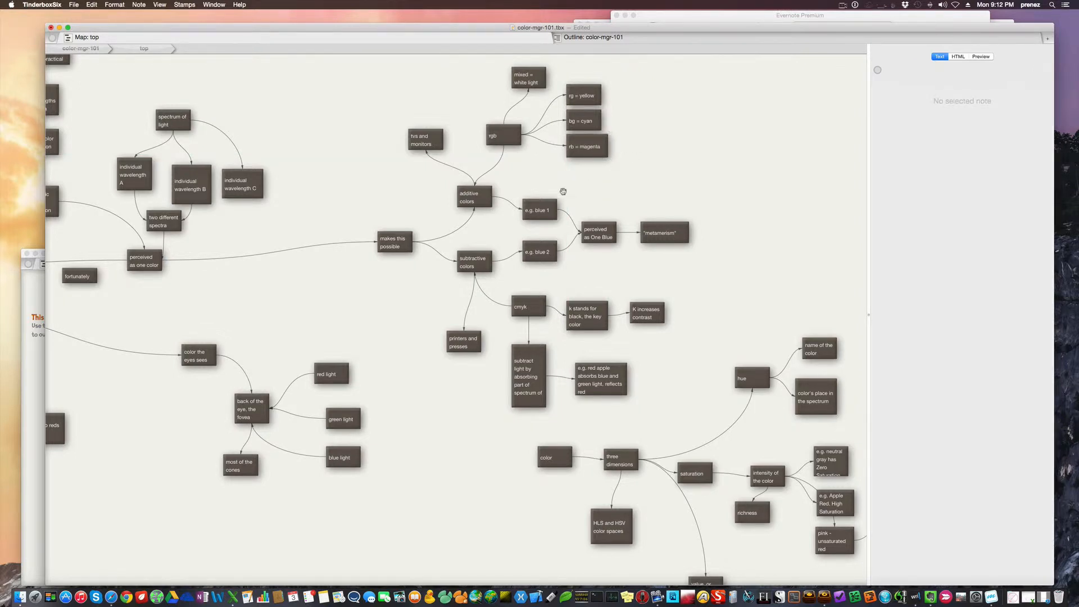
Inspect the tvs and monitors, subtractive colors, printers and presses, and cmyk notes with their links
left_click(427, 145)
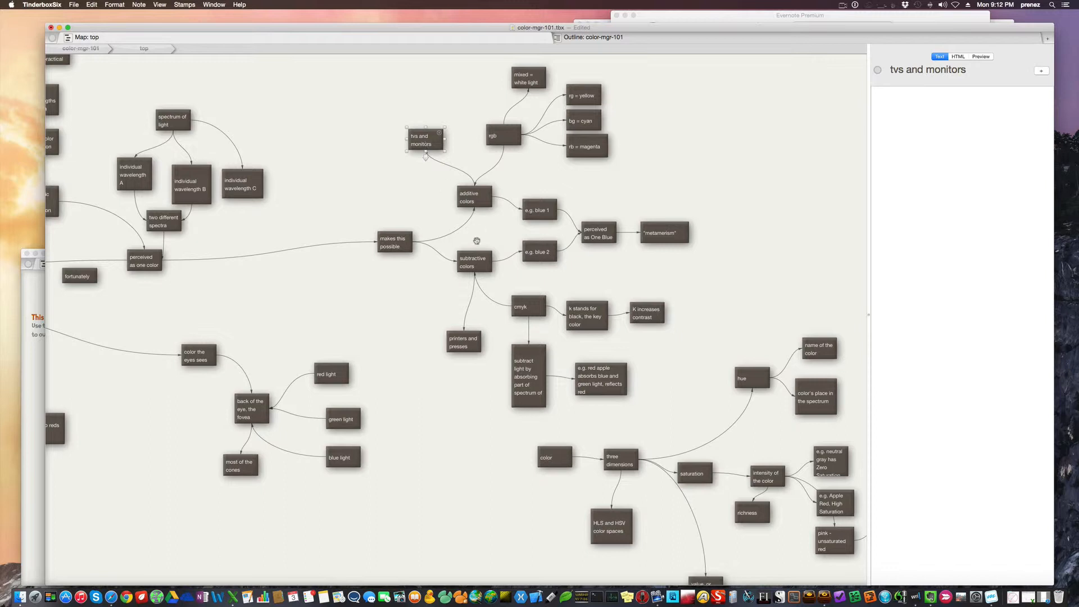
left_click(485, 256)
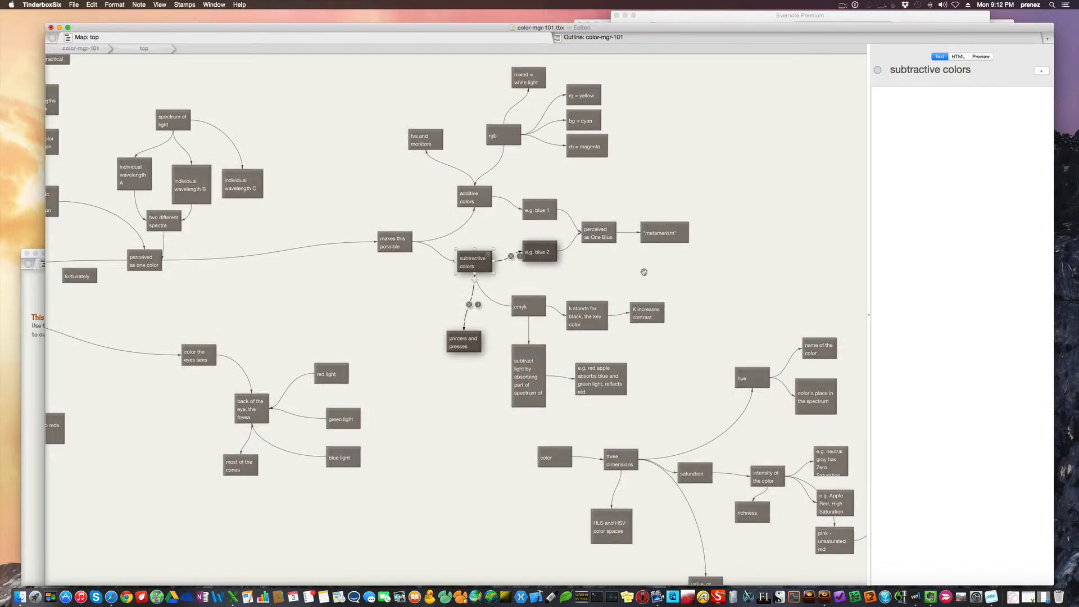
left_click(469, 348)
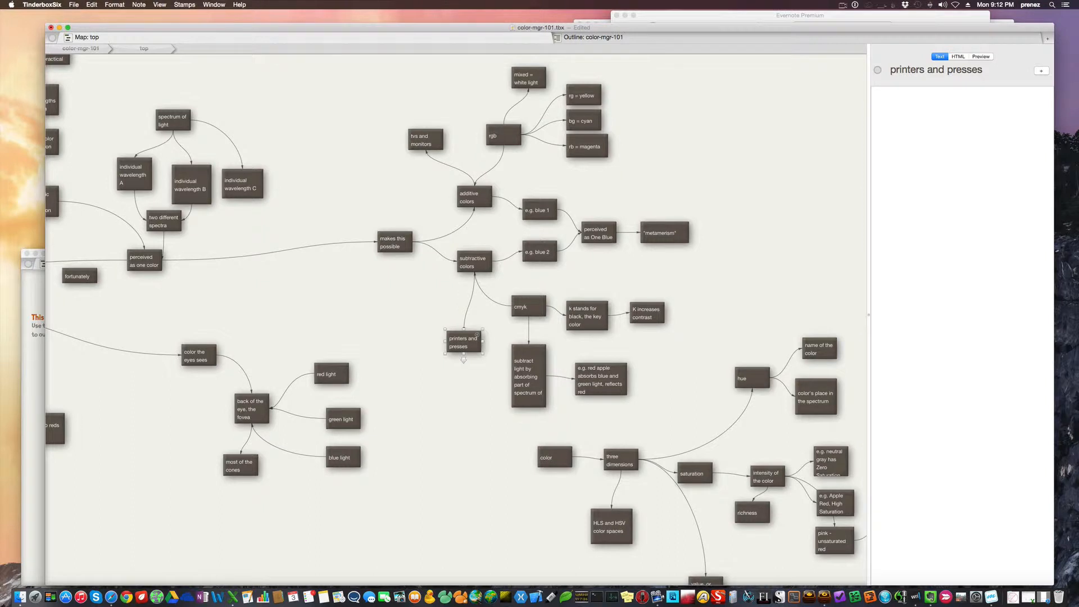
left_click(470, 260)
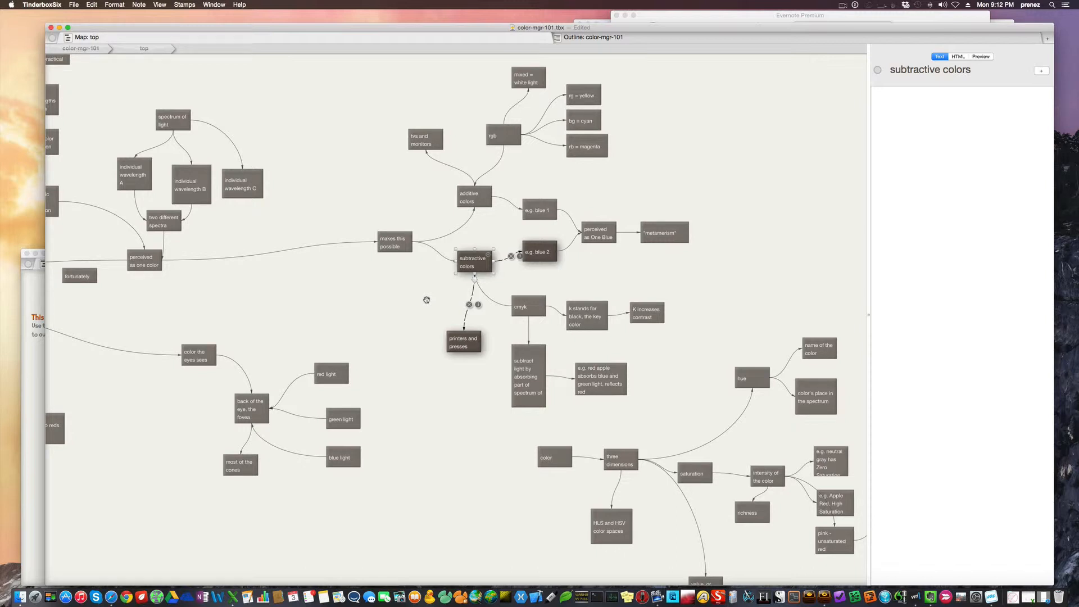
left_click(522, 315)
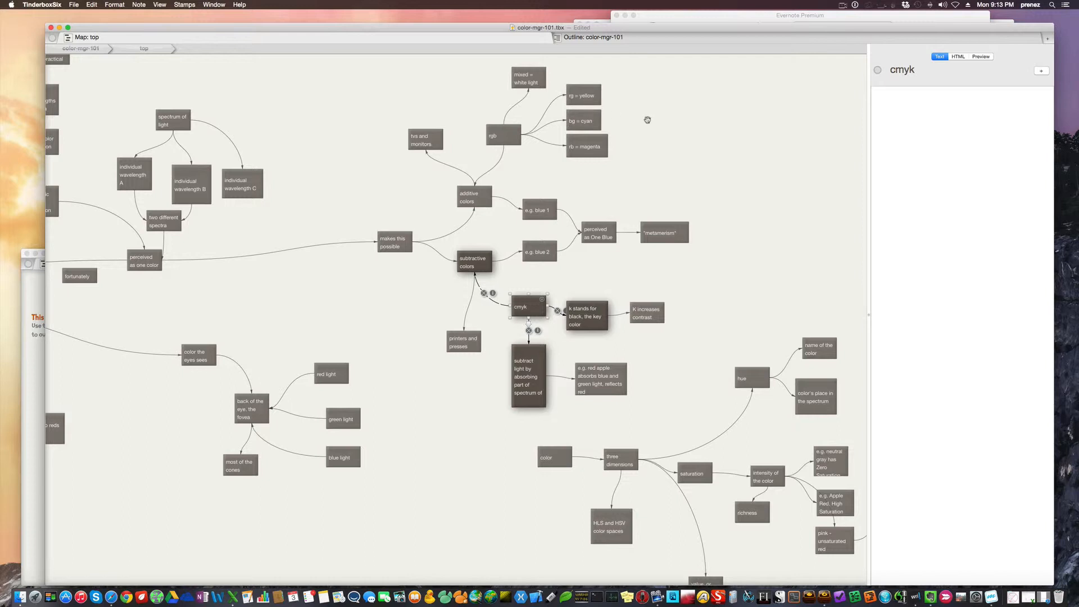
Compare the rb = magenta and bg = cyan notes with cmyk's k stands for black and K increases contrast notes
left_click(588, 147)
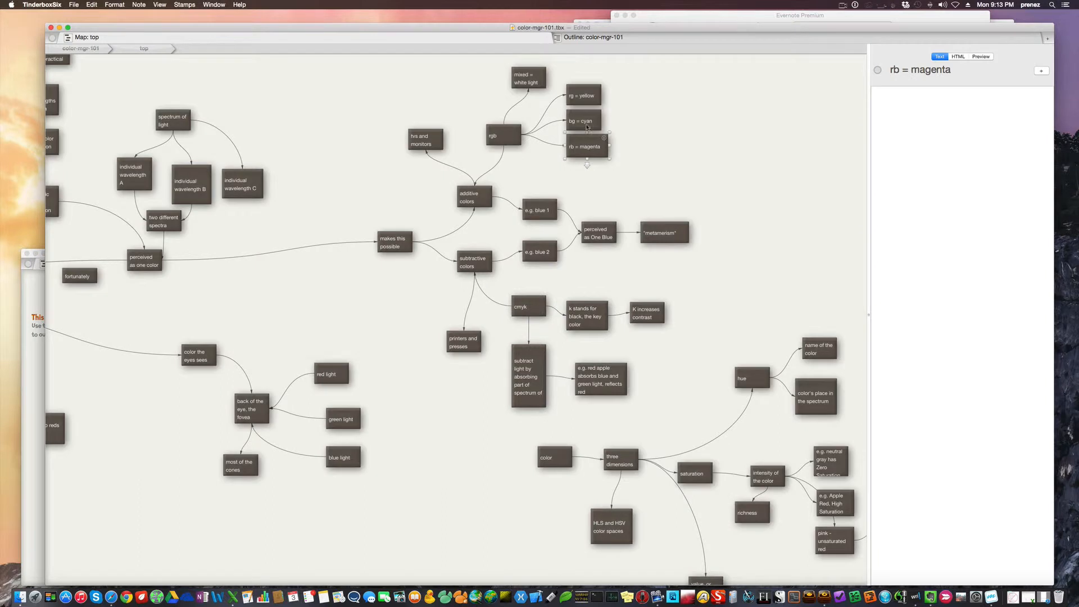
left_click(587, 127)
left_click(594, 309)
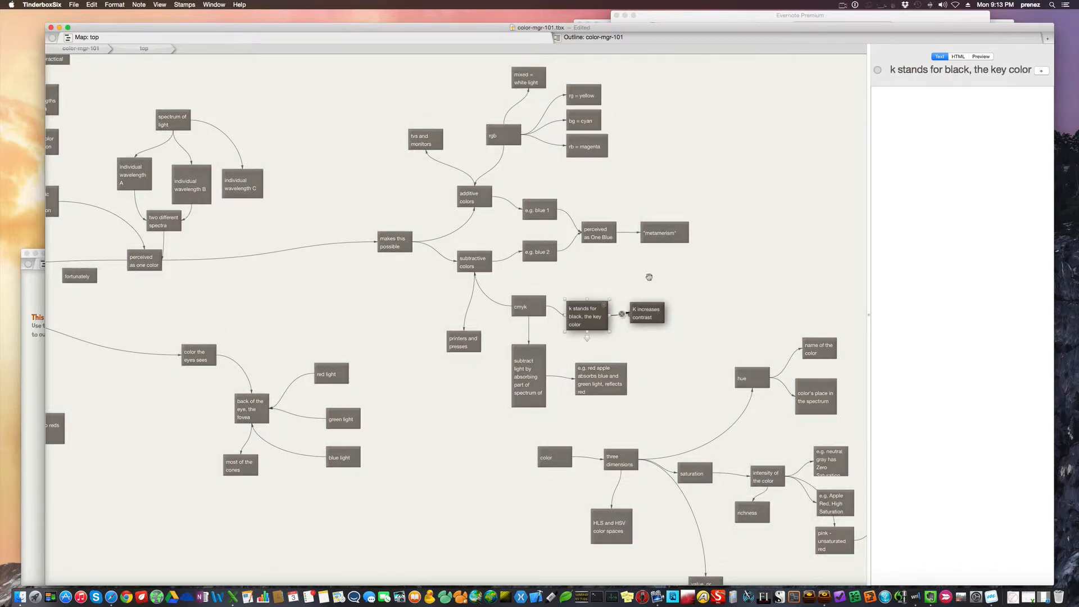
left_click(649, 313)
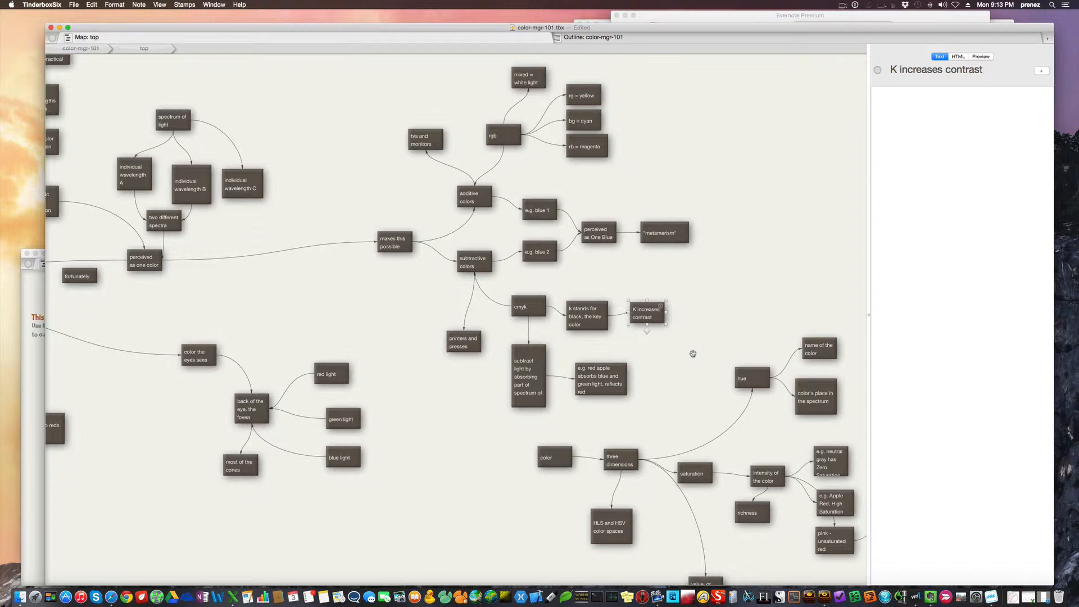
Widen the subtract light by absorbing note under cmyk slightly so its full title fits
left_click(512, 375)
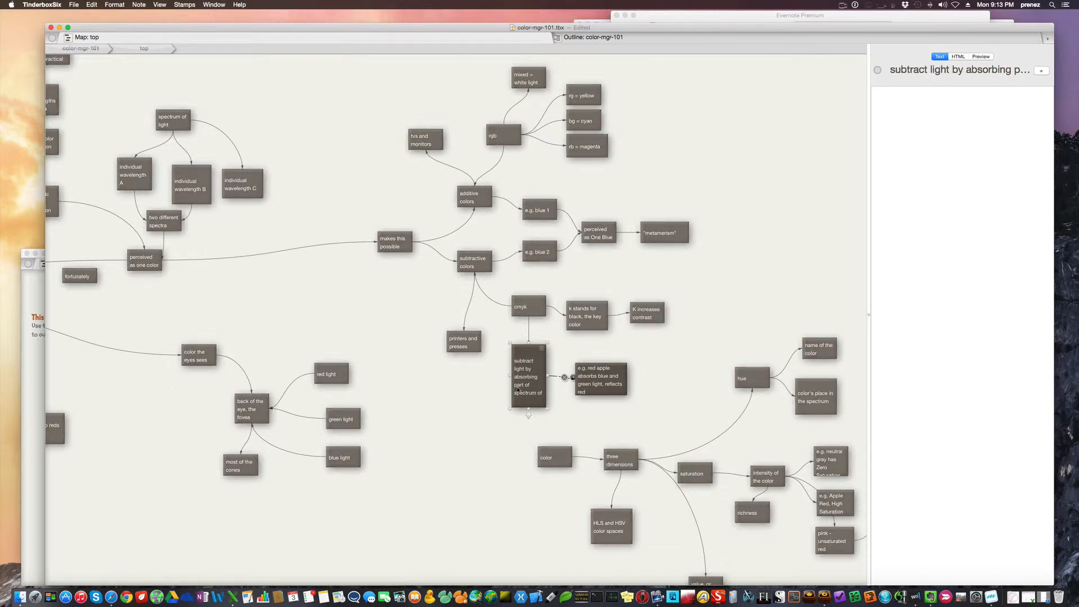
left_click_drag(508, 374, 504, 374)
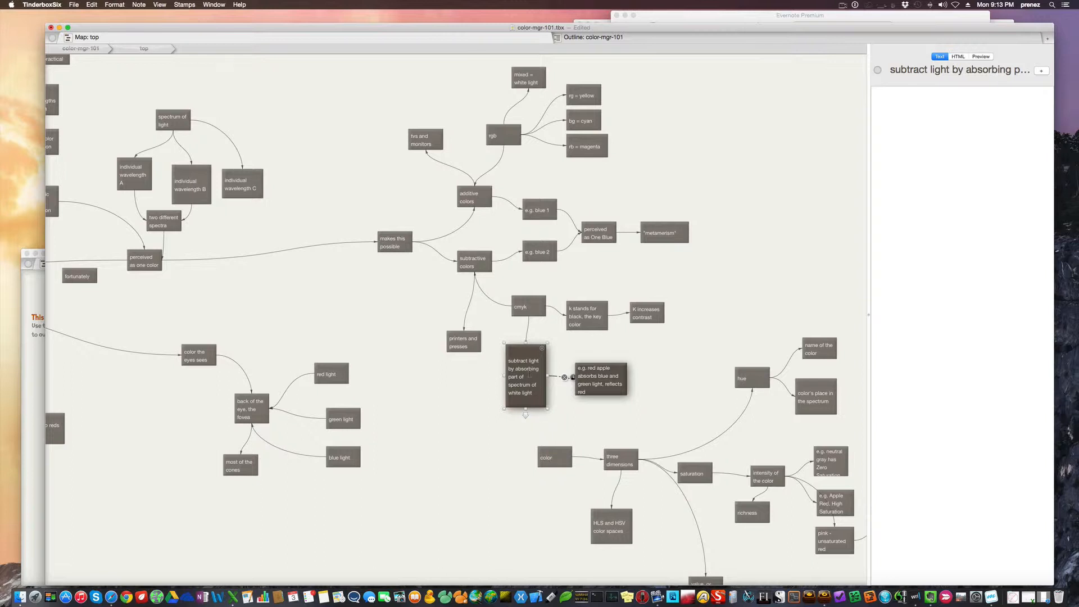
left_click(668, 347)
Trace the chain from expensive, impractical through precise wavelengths, spectra and spectral color reproduction to trichromatic color reproduction
scroll(668, 347, "right", 2)
scroll(668, 347, "down", 2)
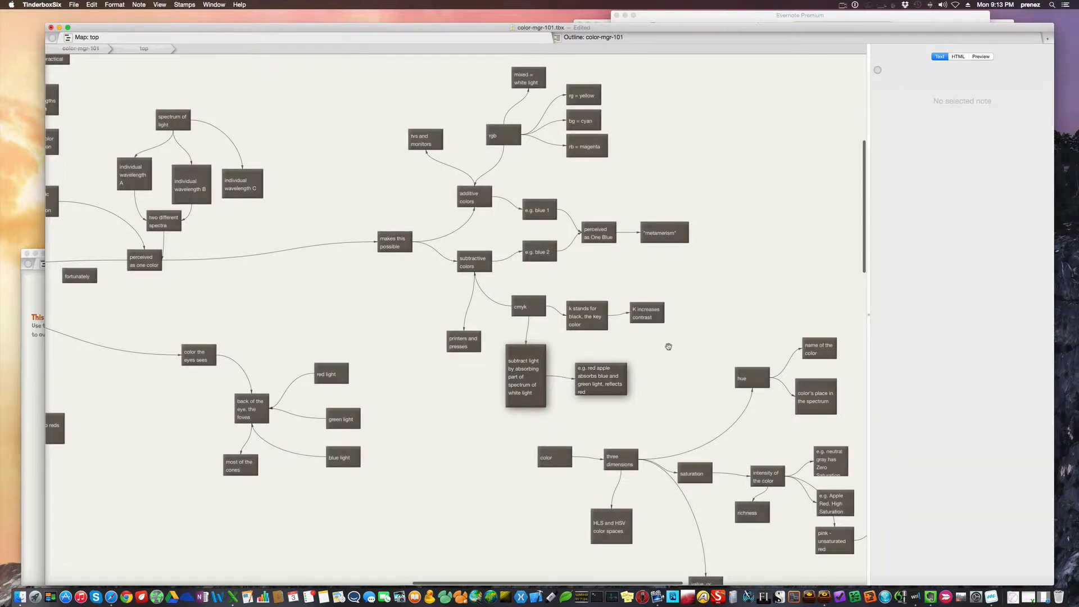
scroll(668, 347, "up", 1)
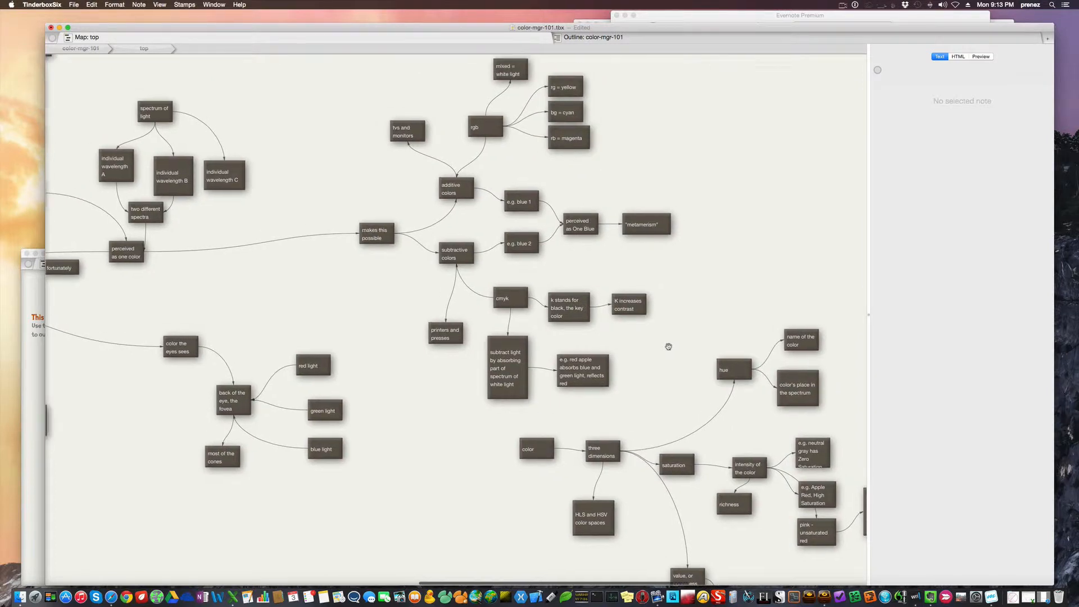
scroll(668, 346, "up", 3)
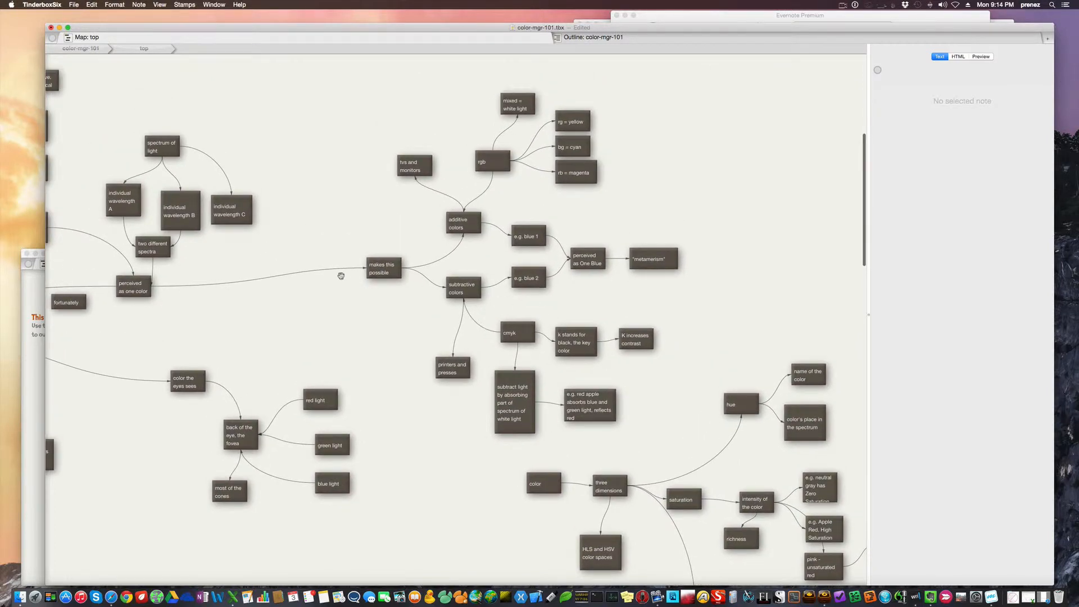
scroll(342, 276, "left", 1)
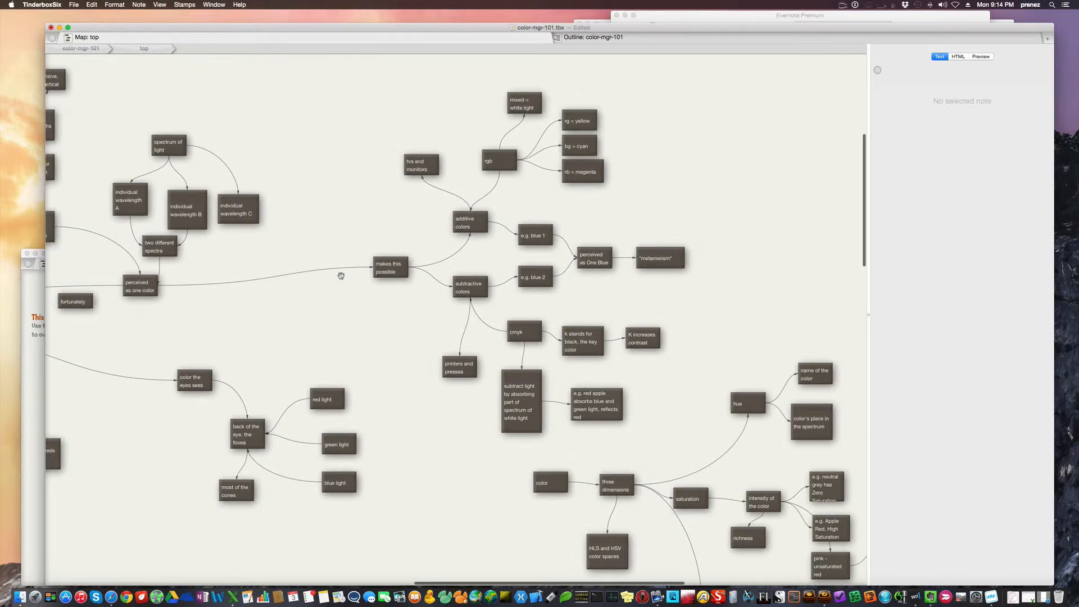
scroll(341, 276, "left", 5)
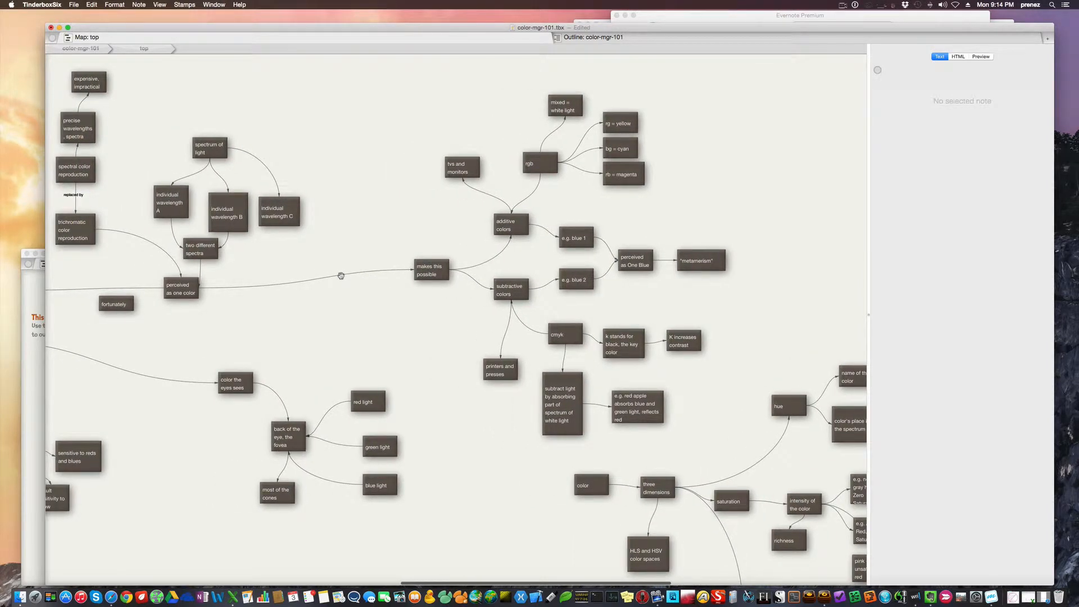
scroll(341, 276, "left", 2)
scroll(341, 276, "left", 6)
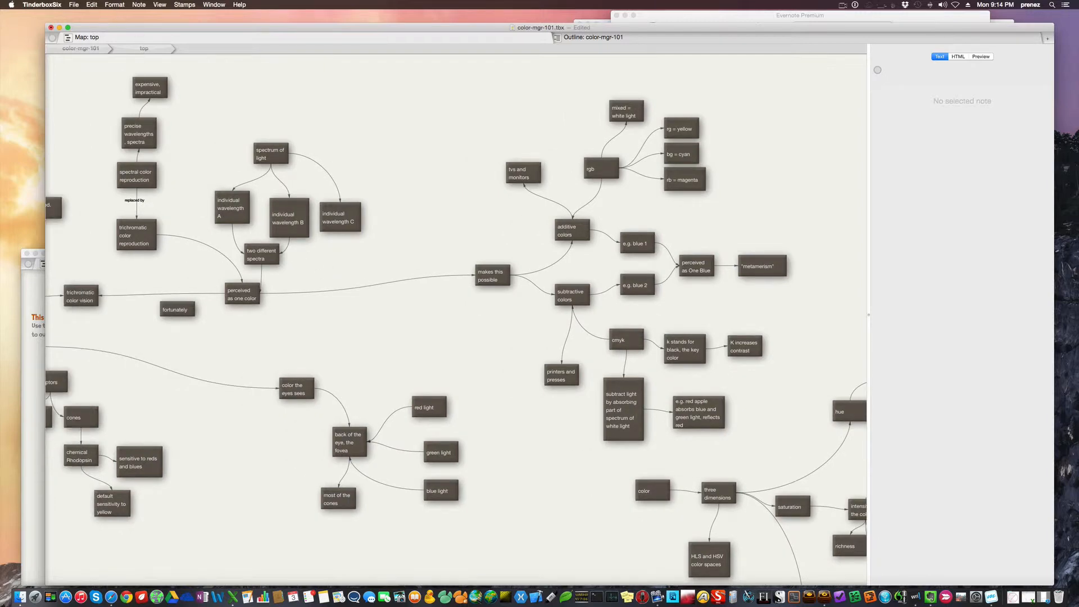
left_click(146, 91)
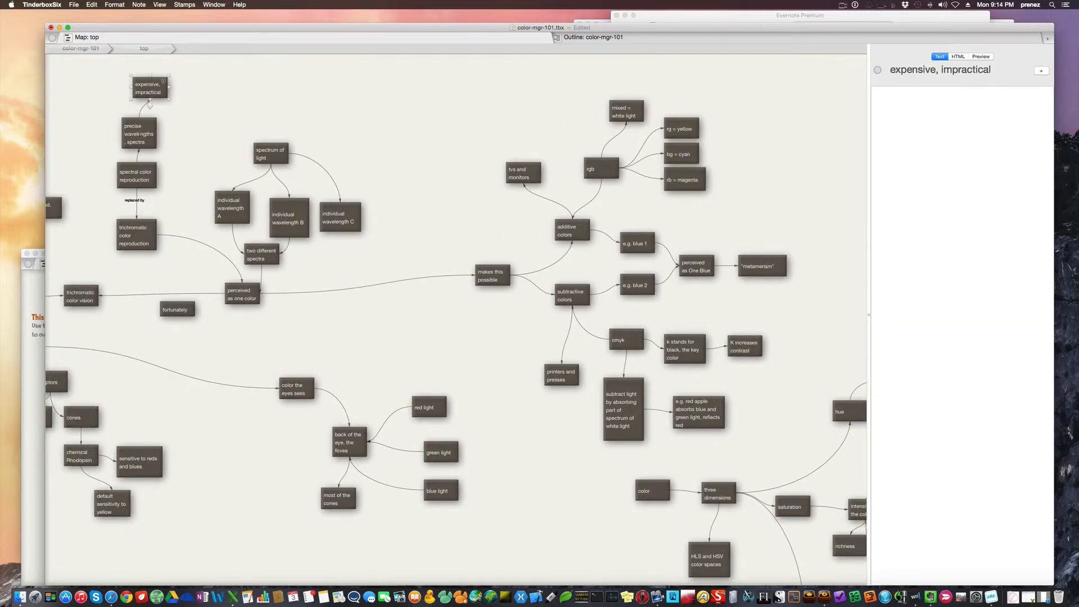
left_click(140, 134)
left_click(139, 170)
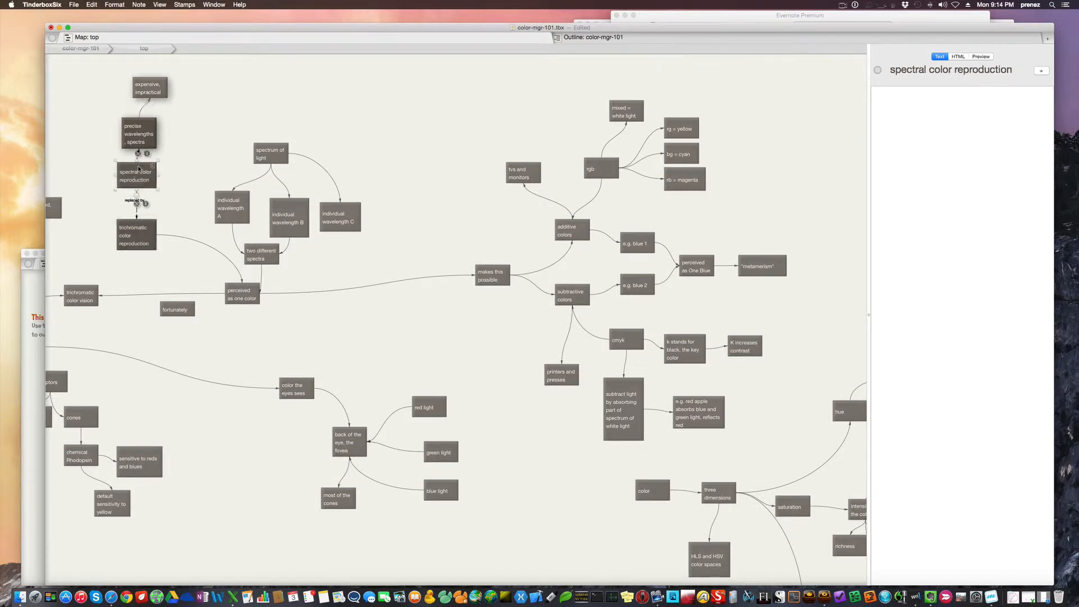
left_click(135, 235)
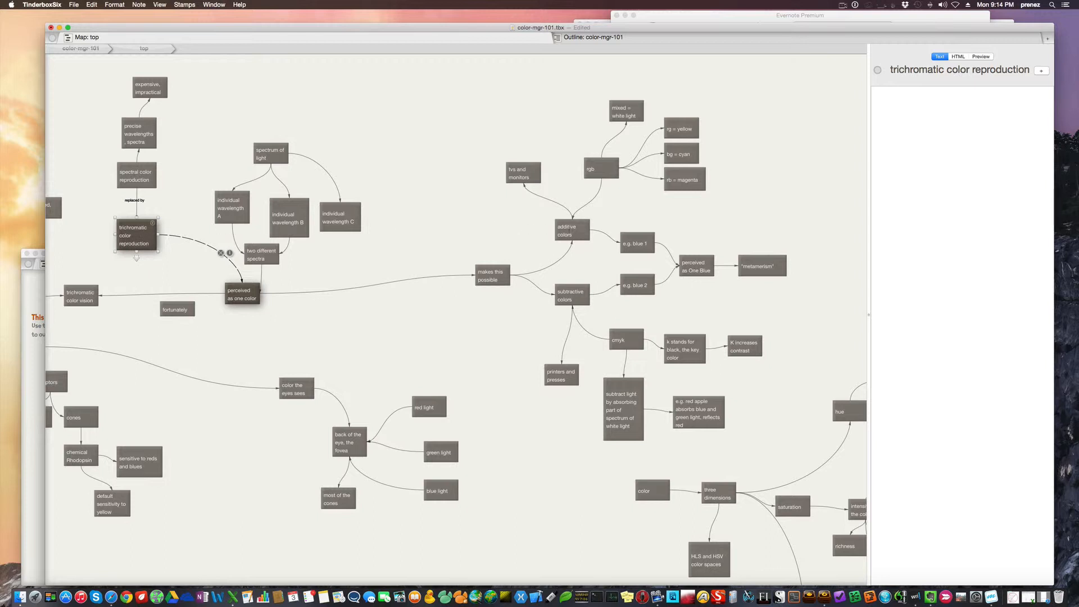
Compare the additive colors and subtractive colors notes and their outgoing links
left_click(573, 229)
left_click(577, 296)
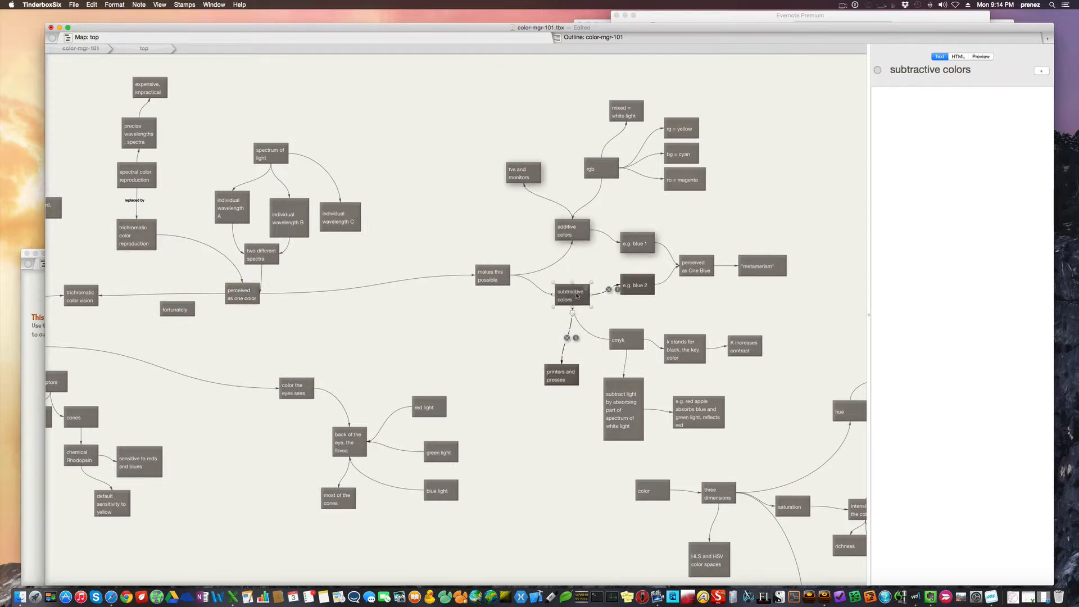
Enlarge the e.g. neutral gray has Zero Saturation note under intensity of the color slightly so more of its title fits
scroll(576, 370, "right", 3)
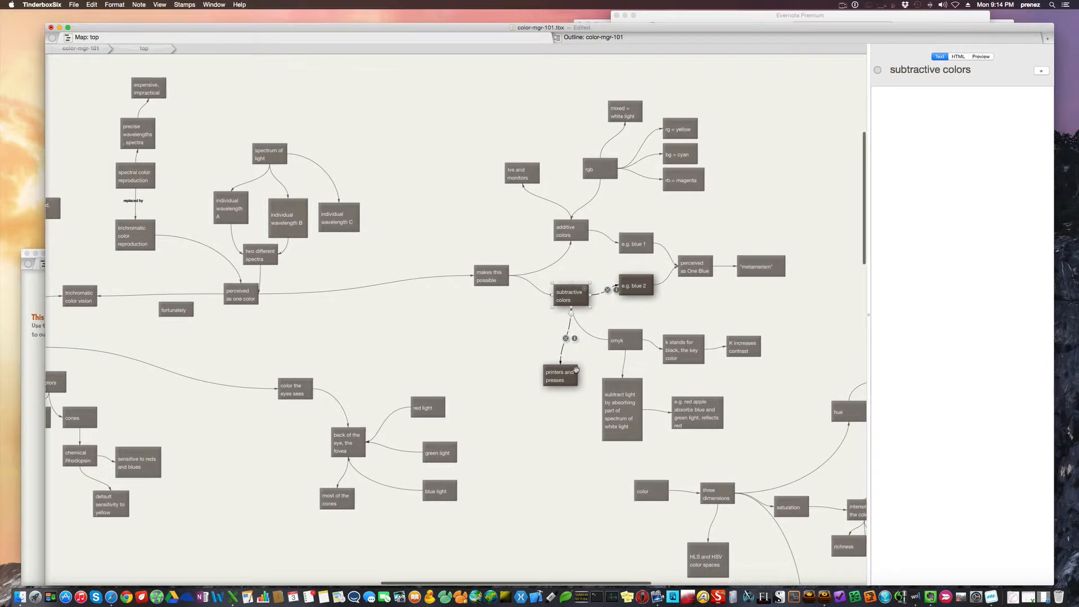
scroll(576, 369, "right", 5)
scroll(576, 369, "down", 3)
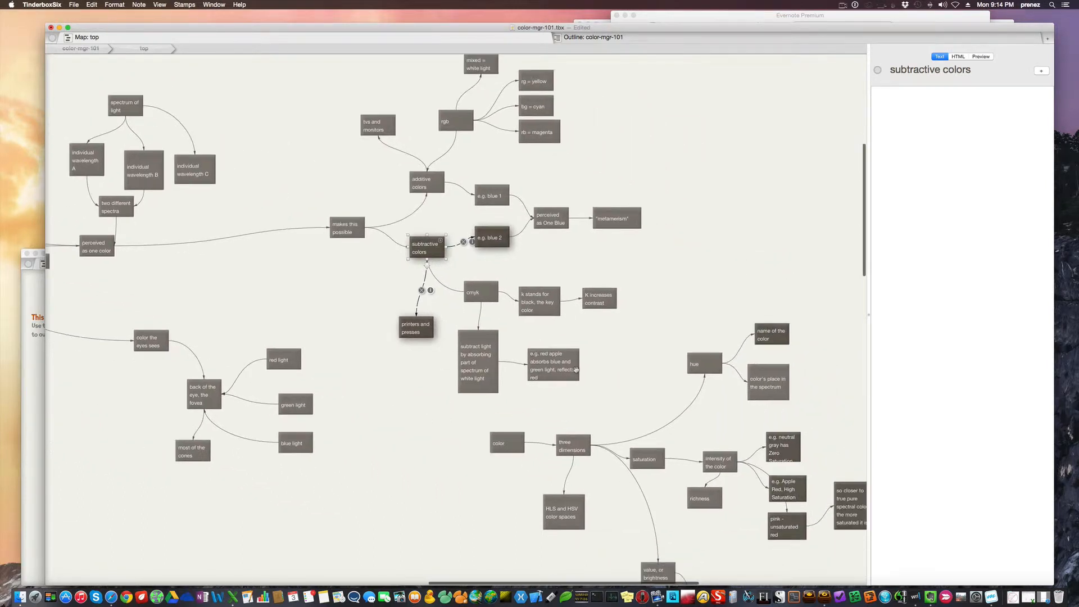
scroll(576, 370, "right", 3)
scroll(576, 369, "down", 3)
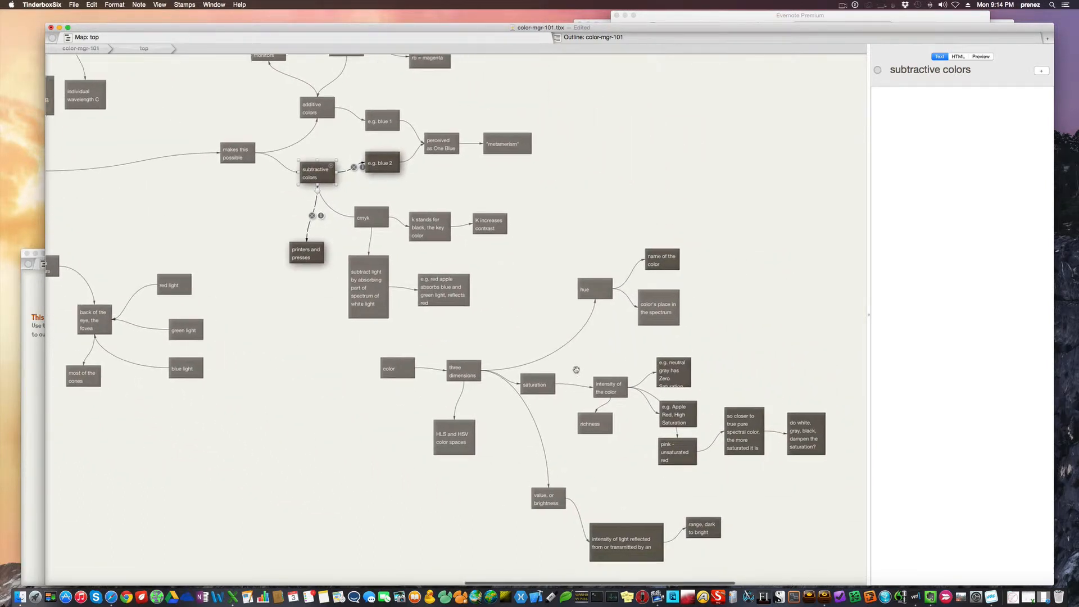
left_click(666, 363)
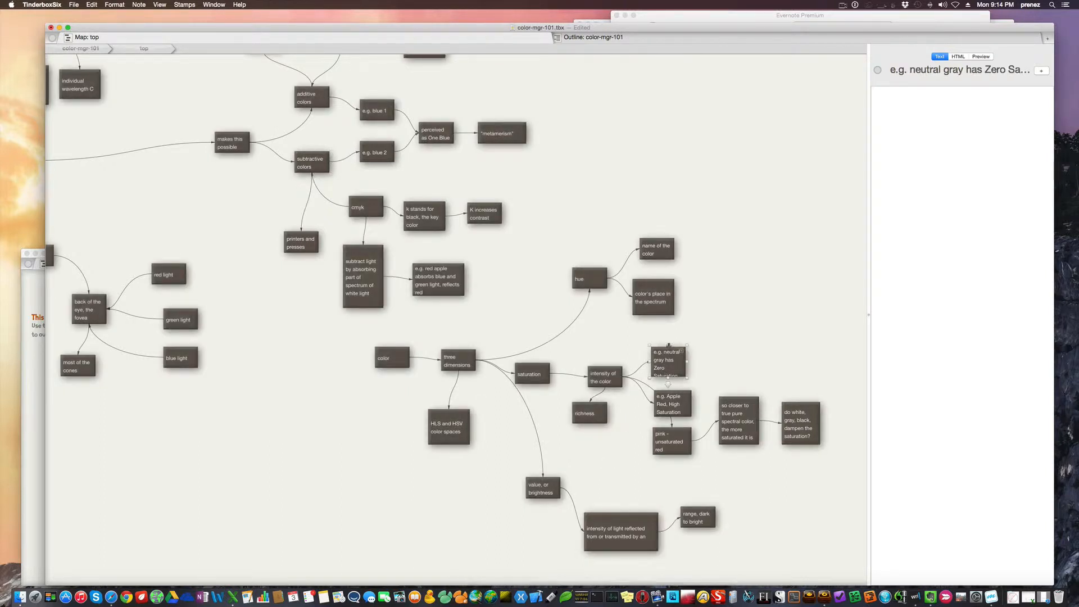
left_click_drag(668, 345, 668, 341)
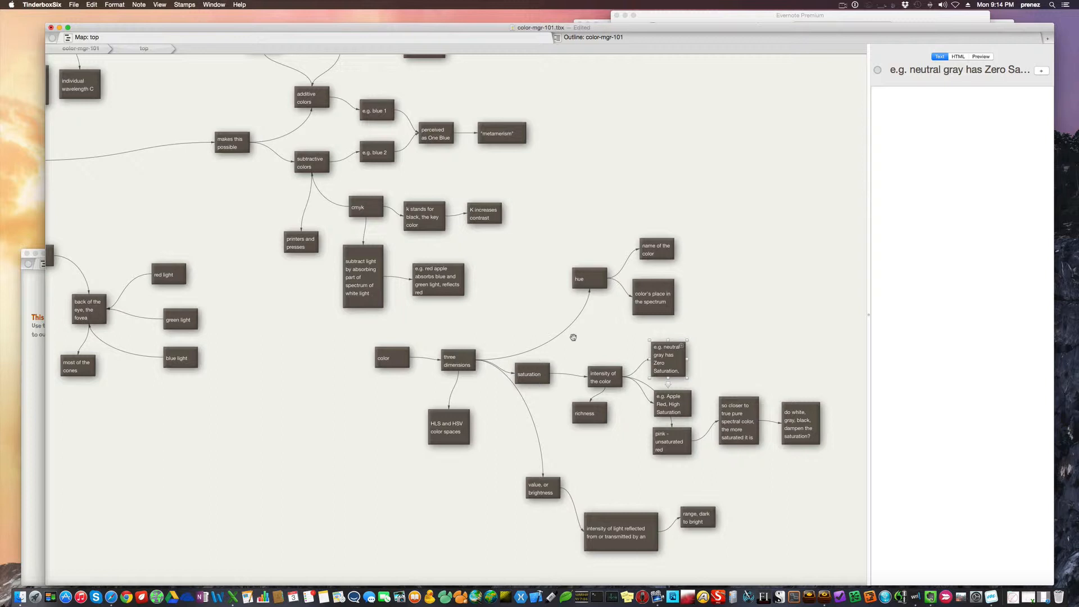
Inspect the hue, saturation, value, or brightness, HLS and HSV color spaces, and color's place in the spectrum notes
left_click(588, 279)
left_click(536, 374)
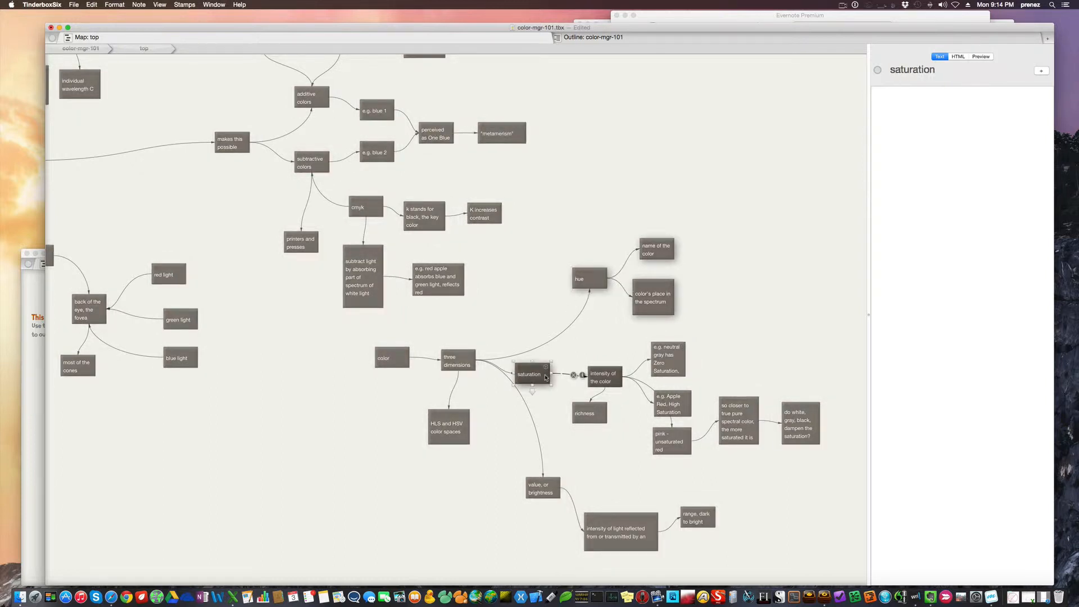
left_click(545, 484)
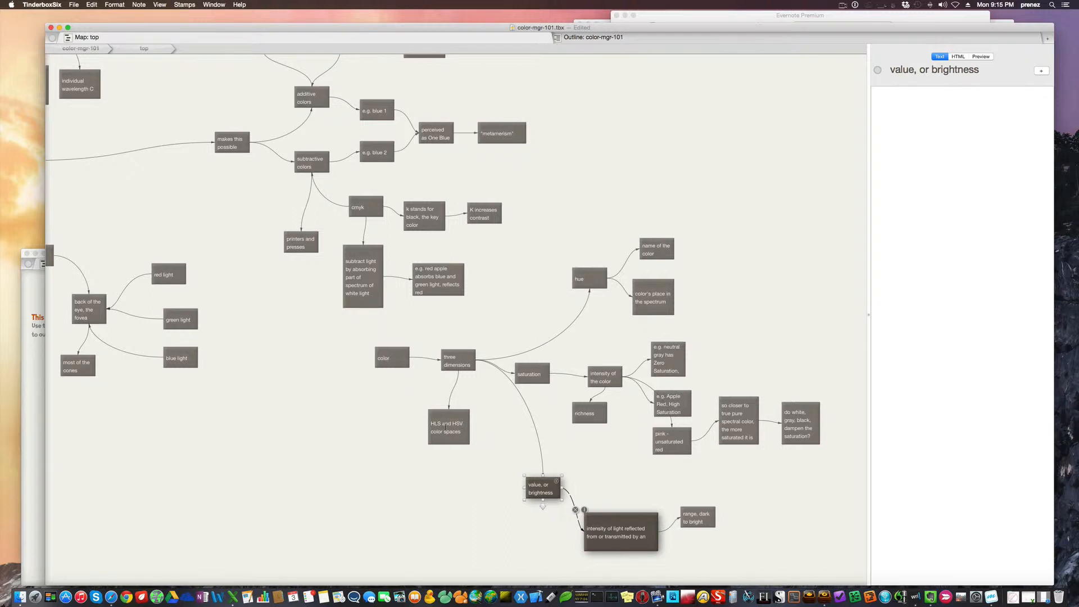
left_click(460, 423)
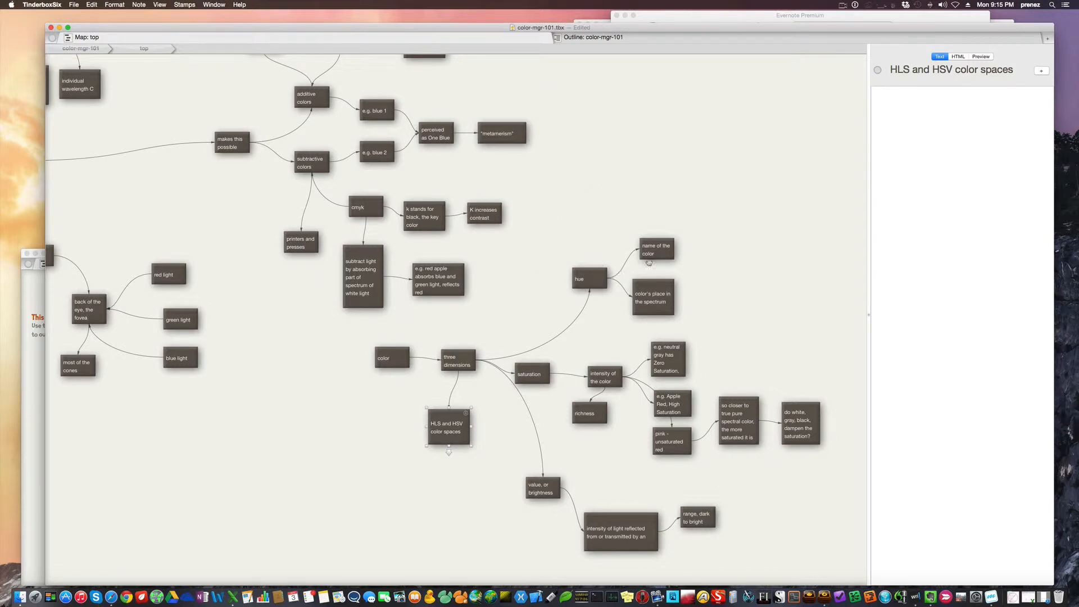
left_click(662, 294)
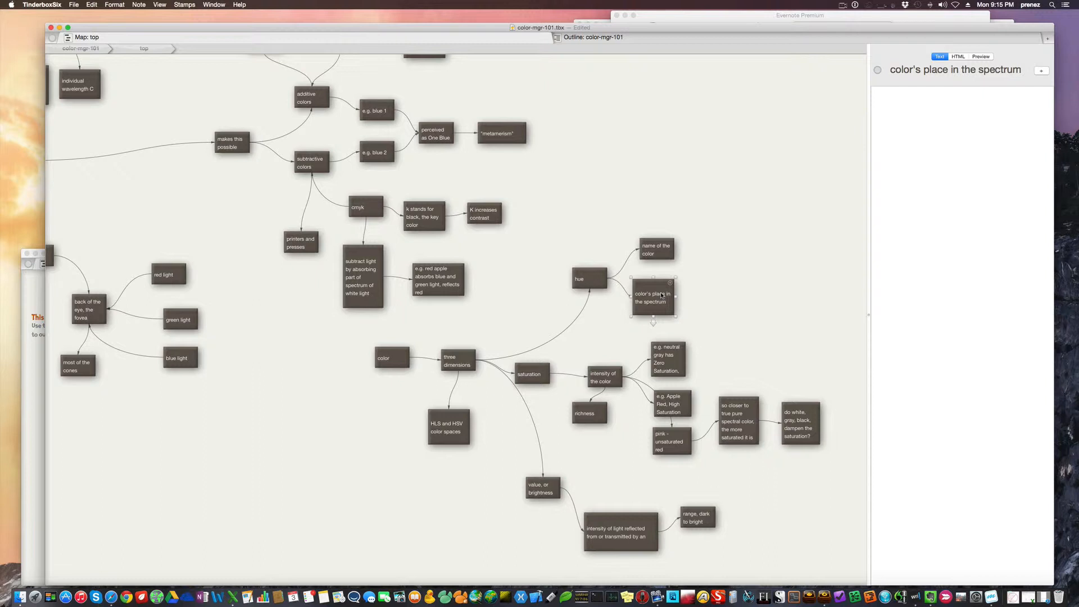
Trace the saturation branch through intensity, richness, pink, neutral gray, spectral purity and dampening notes, and check the value, or brightness note
left_click(524, 382)
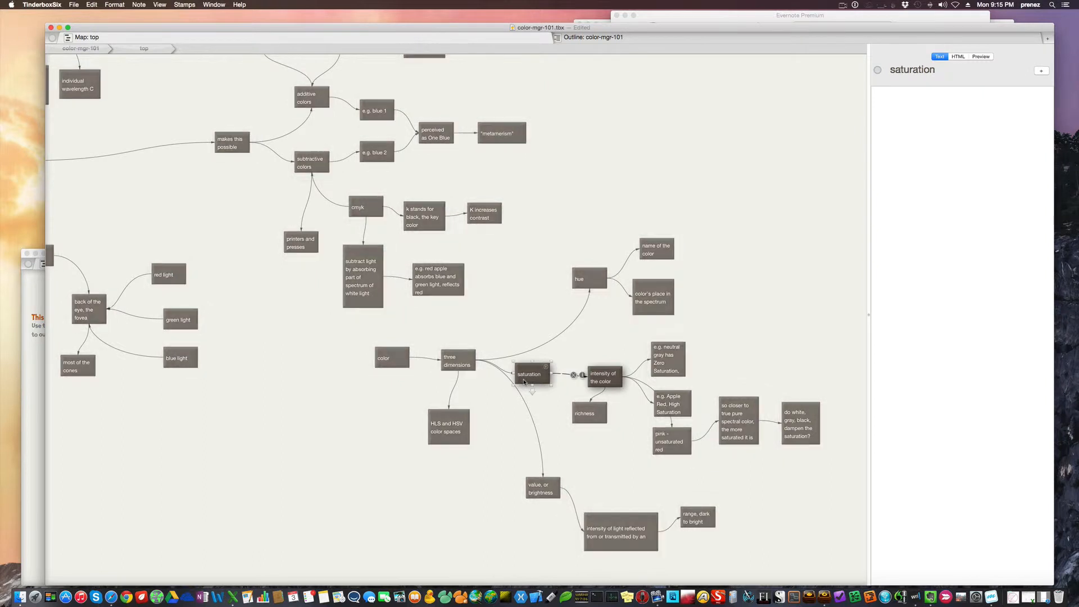
left_click(604, 378)
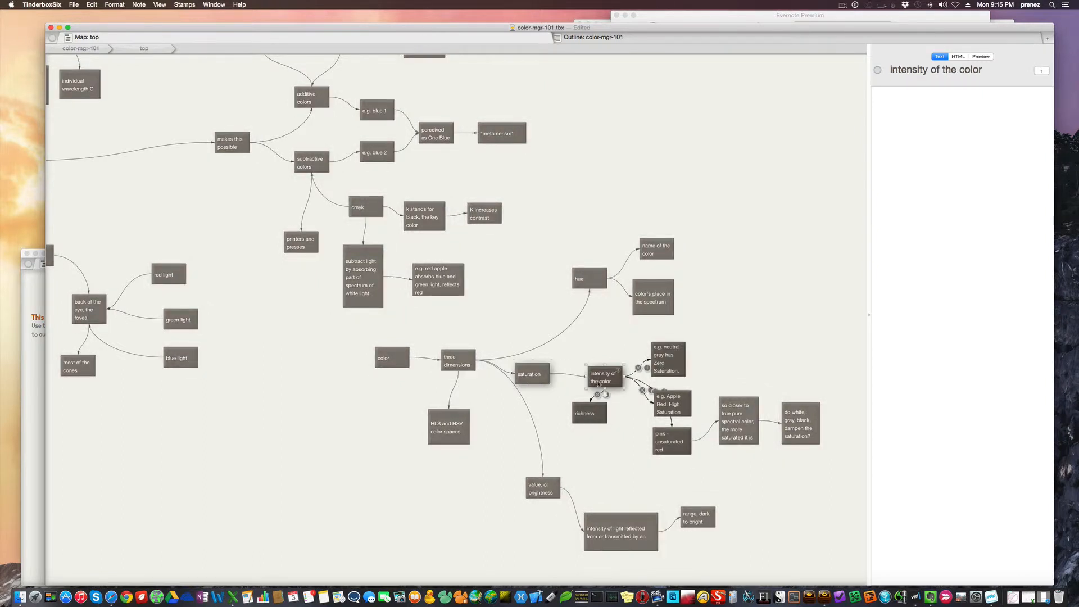
left_click(589, 419)
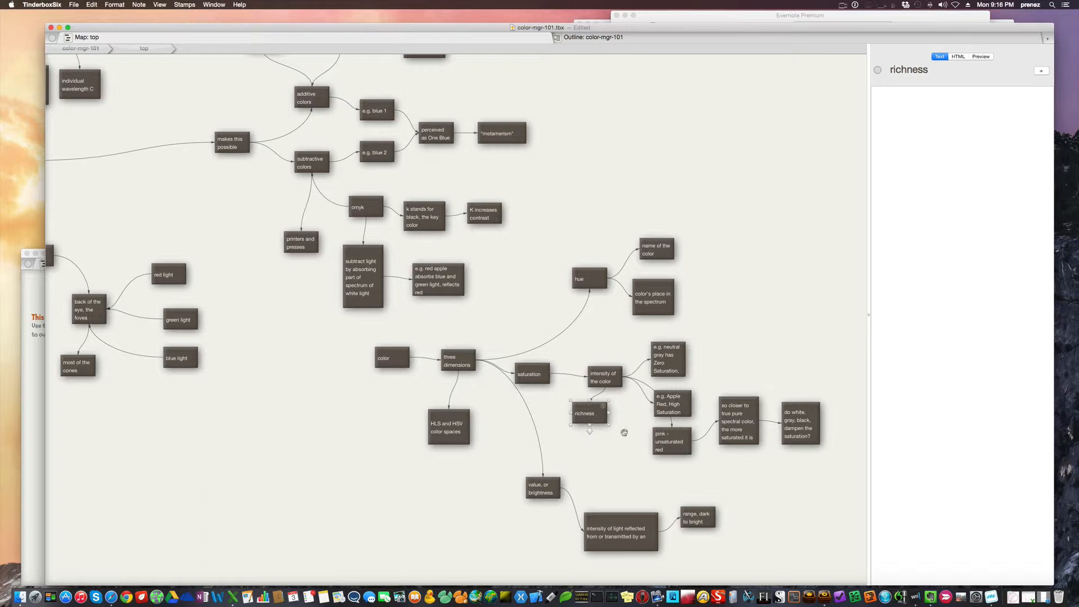
left_click(670, 452)
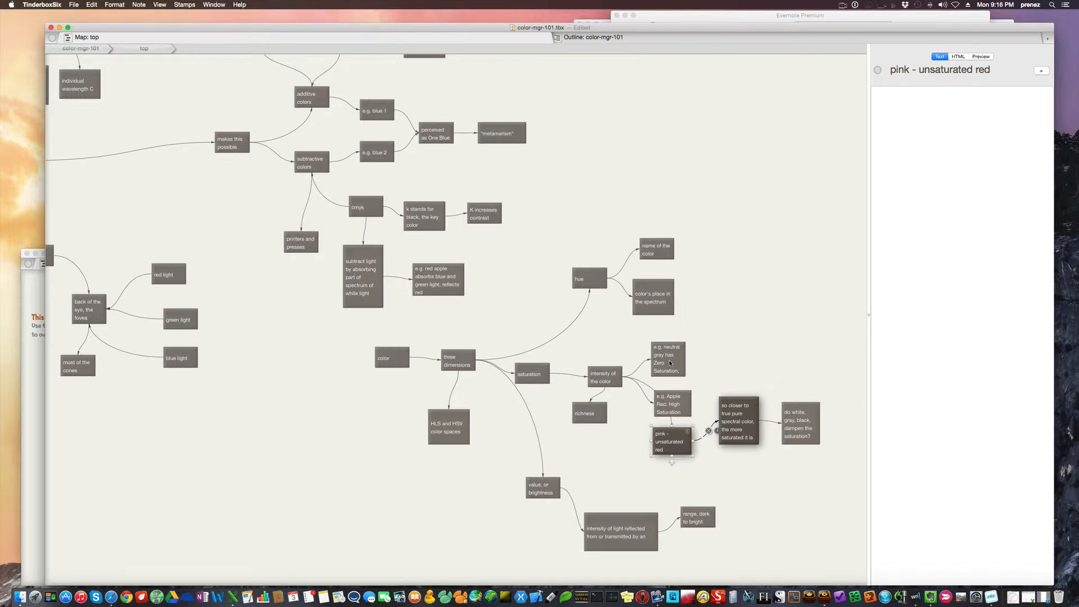
left_click(712, 352)
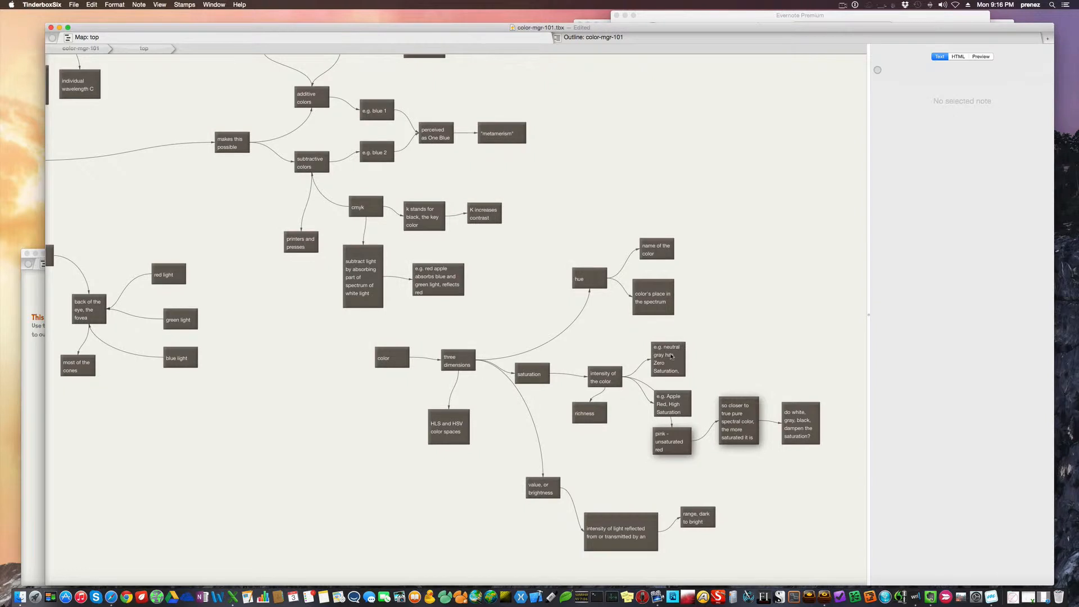
left_click(670, 356)
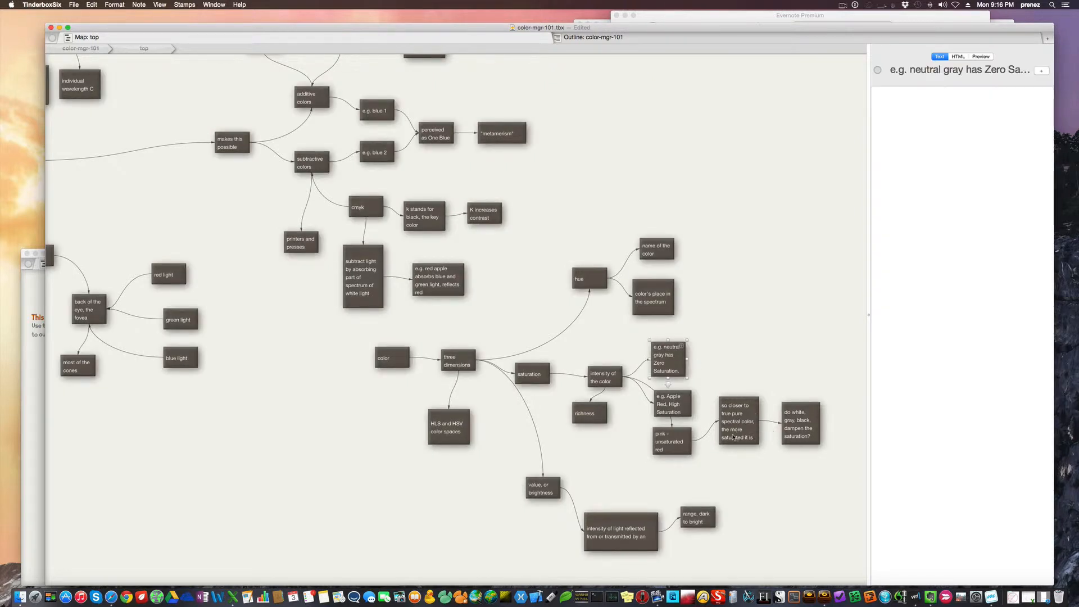
left_click(734, 437)
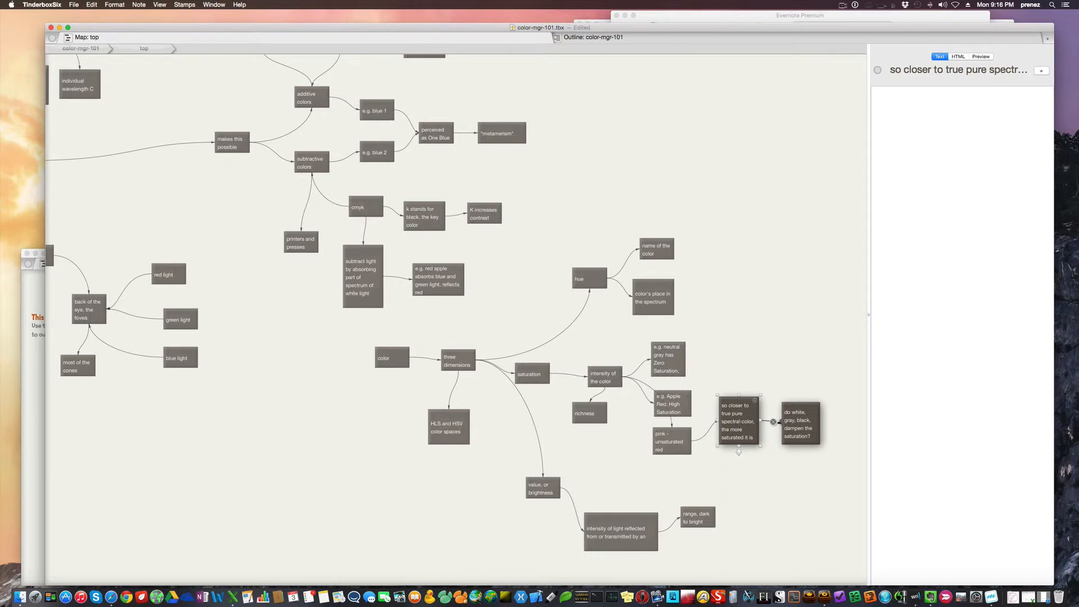
left_click(799, 423)
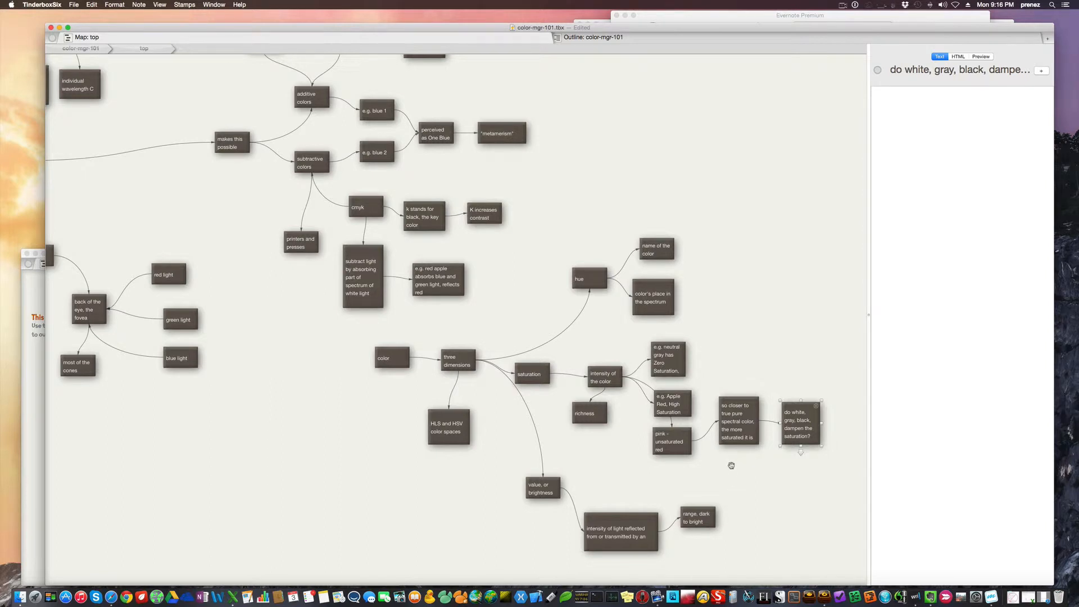
left_click(542, 489)
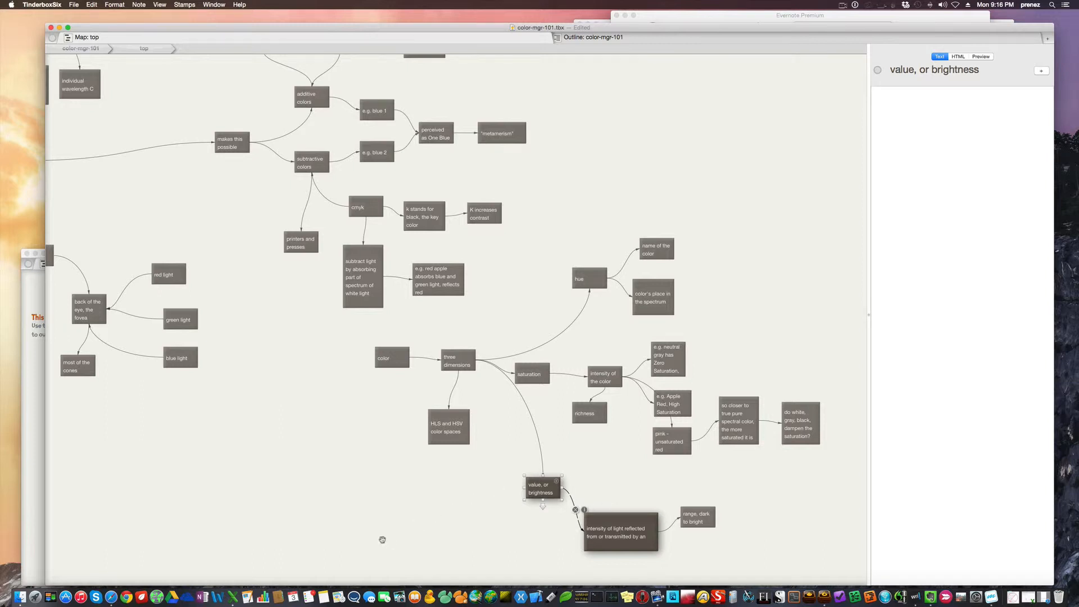
Find the color spaces cluster lower in the map and examine its Apple ColorSync, physical representation, and environment branches at a readable size
scroll(374, 538, "down", 1)
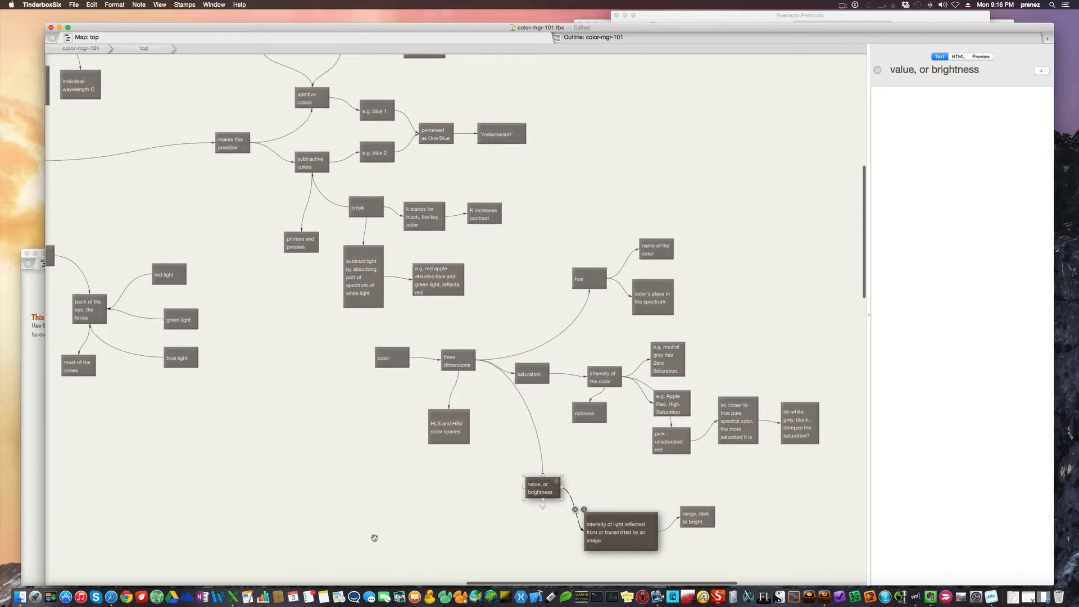
scroll(318, 454, "down", 3)
left_click(319, 455)
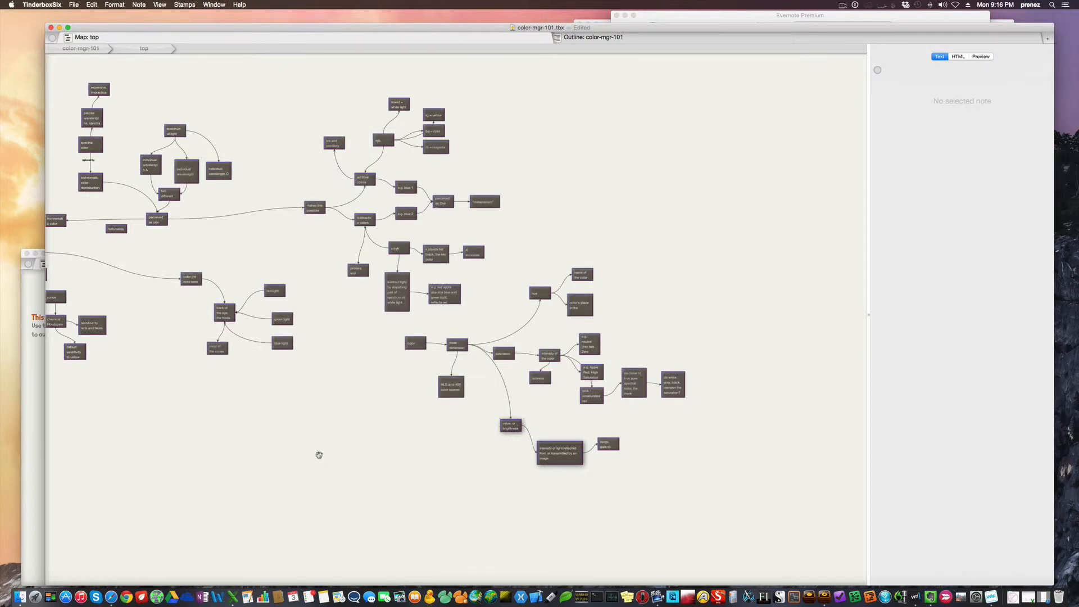
scroll(319, 454, "left", 5)
scroll(319, 455, "down", 2)
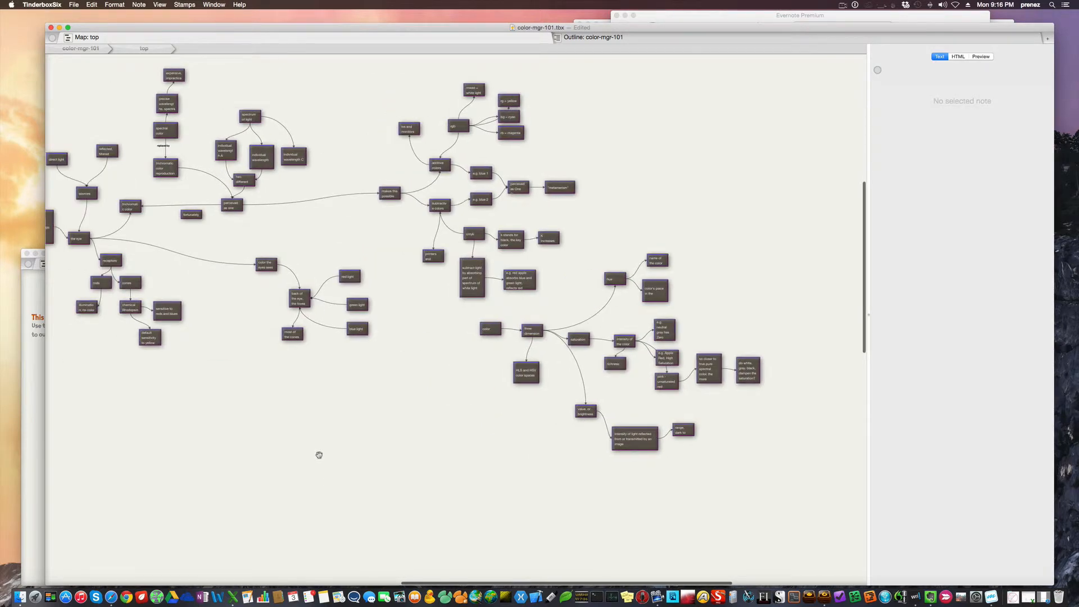
scroll(318, 455, "down", 6)
scroll(318, 455, "left", 4)
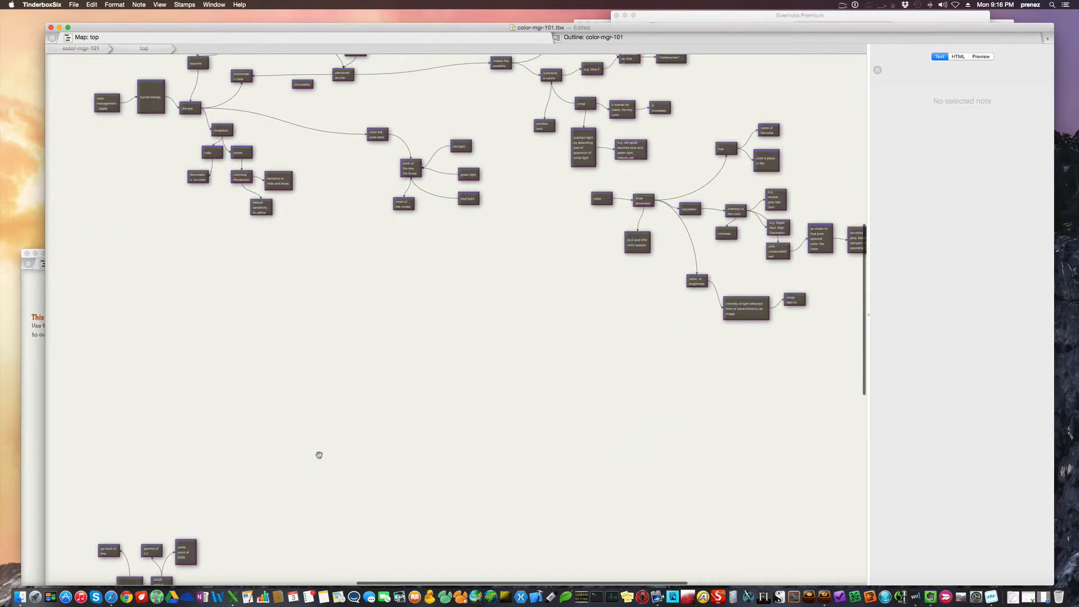
scroll(319, 455, "down", 10)
scroll(318, 455, "left", 2)
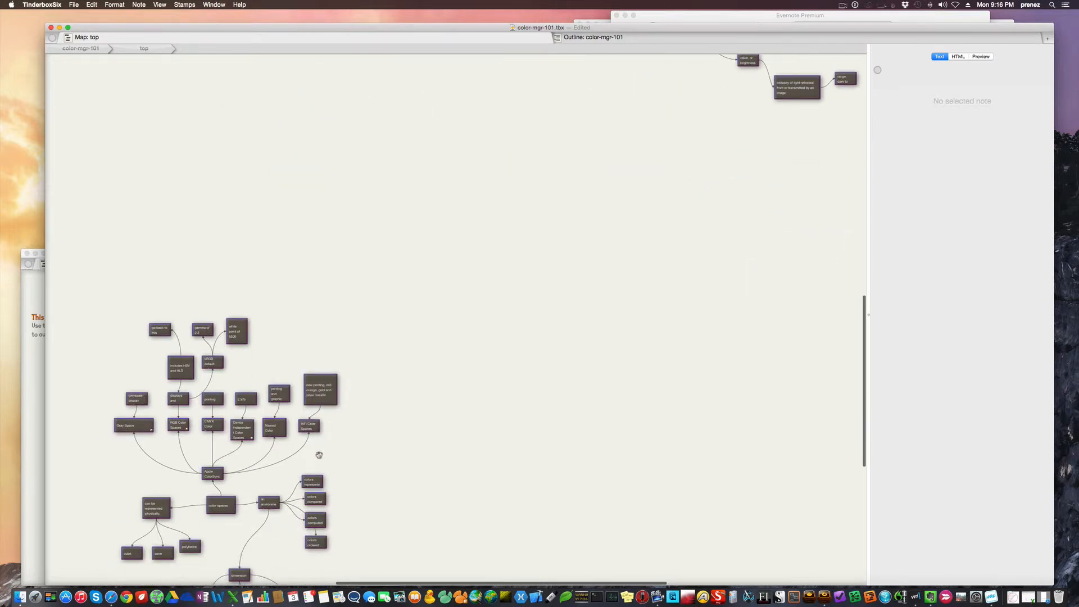
scroll(318, 454, "down", 4)
scroll(319, 455, "left", 1)
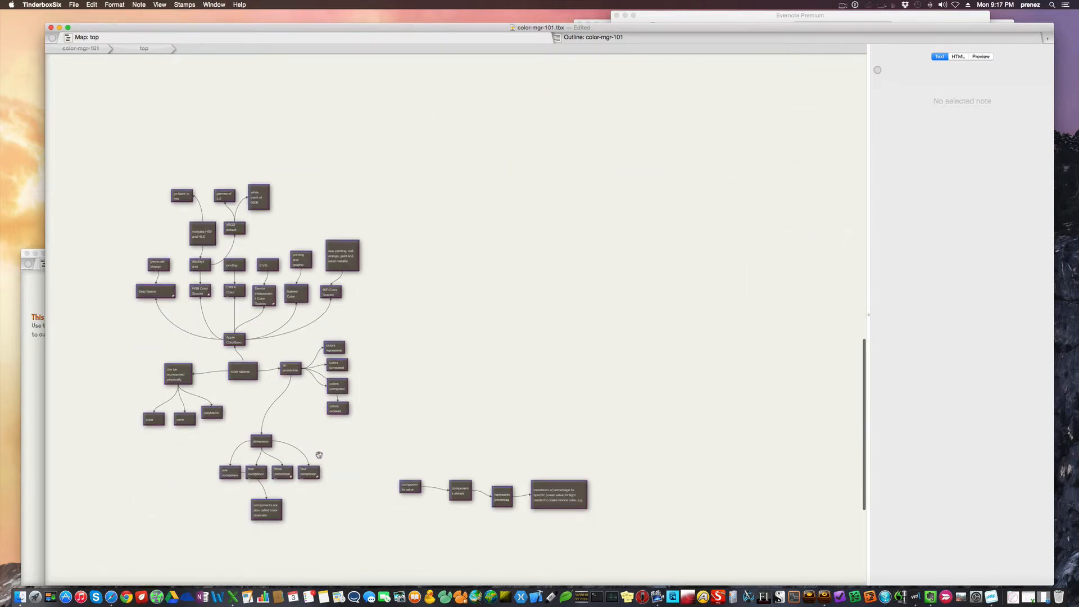
scroll(319, 454, "left", 1)
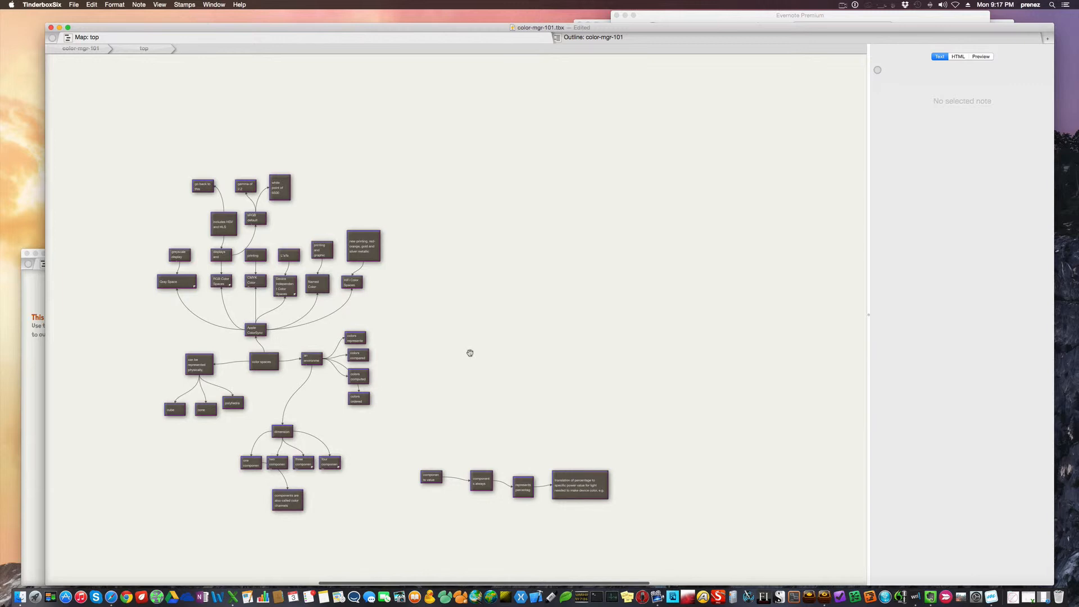
key("super+plus")
key("super+plus")
scroll(470, 353, "left", 2)
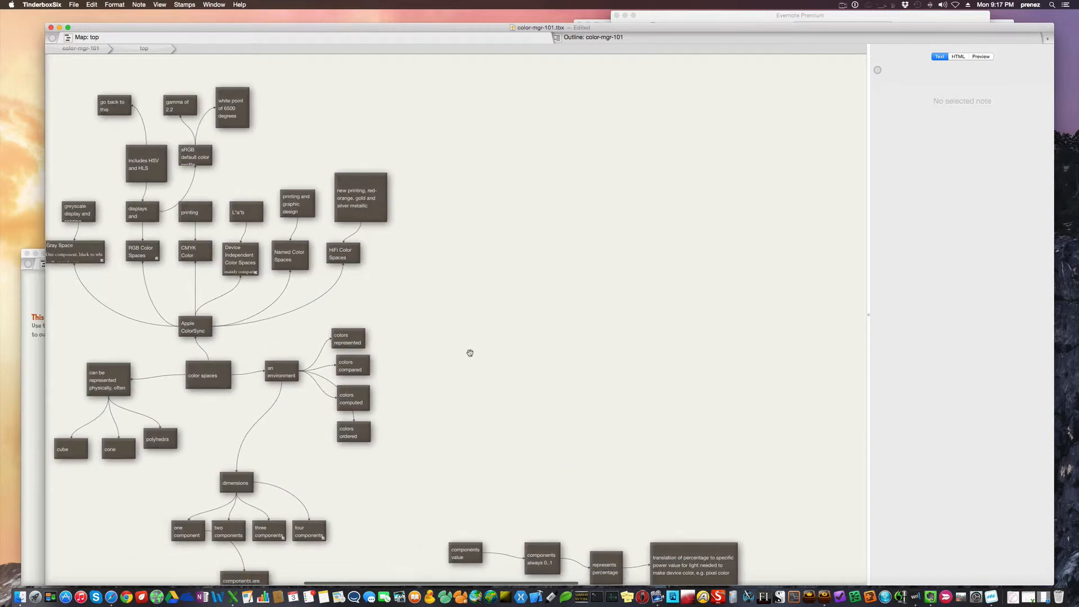
scroll(470, 353, "left", 3)
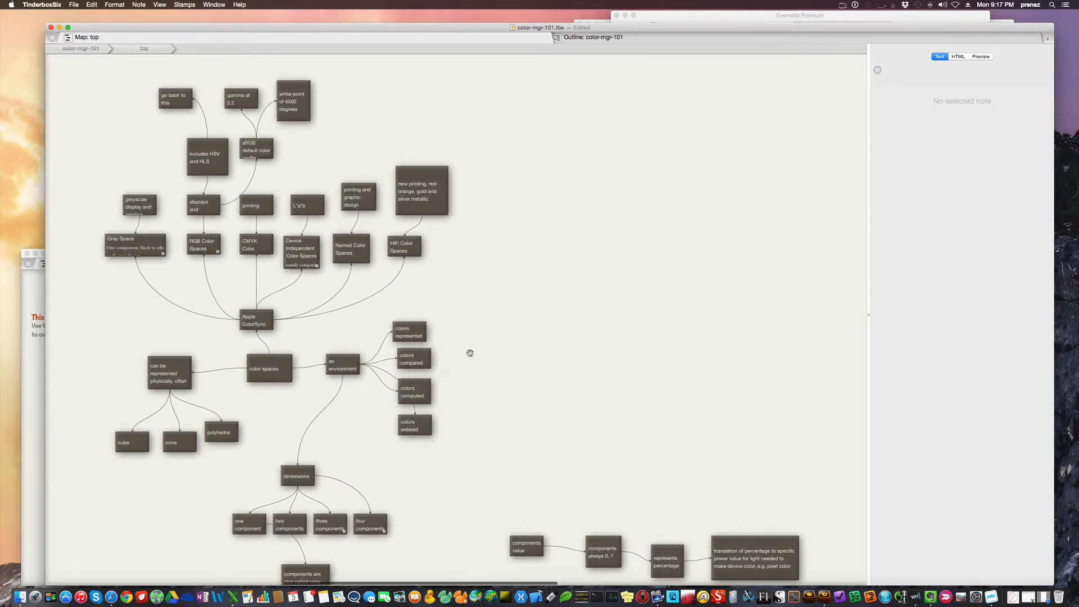
scroll(470, 353, "left", 2)
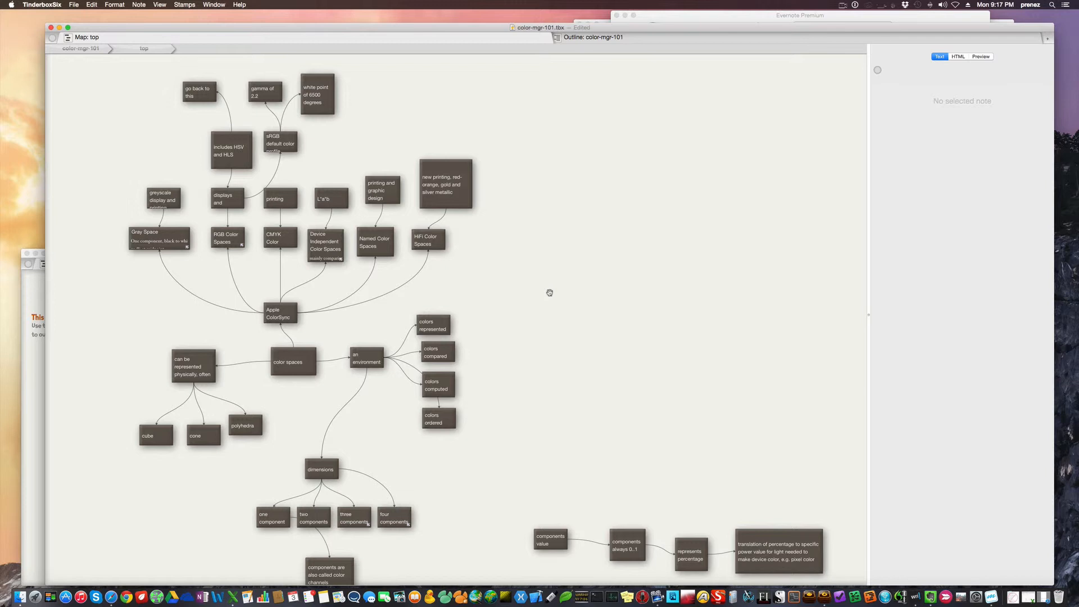
Make the sRGB default color profile note taller so its full title fits, and deselect it
left_click(292, 148)
left_click_drag(280, 156, 280, 163)
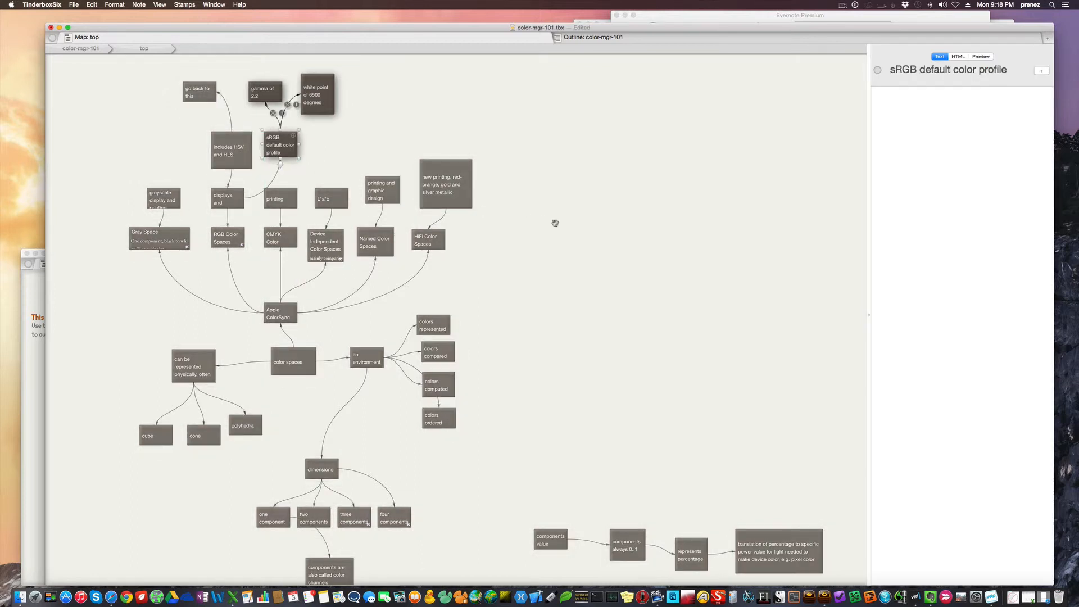
left_click(554, 224)
Inspect the an environment note and the one, two, three and four components notes under dimensions, including their text
left_click(367, 362)
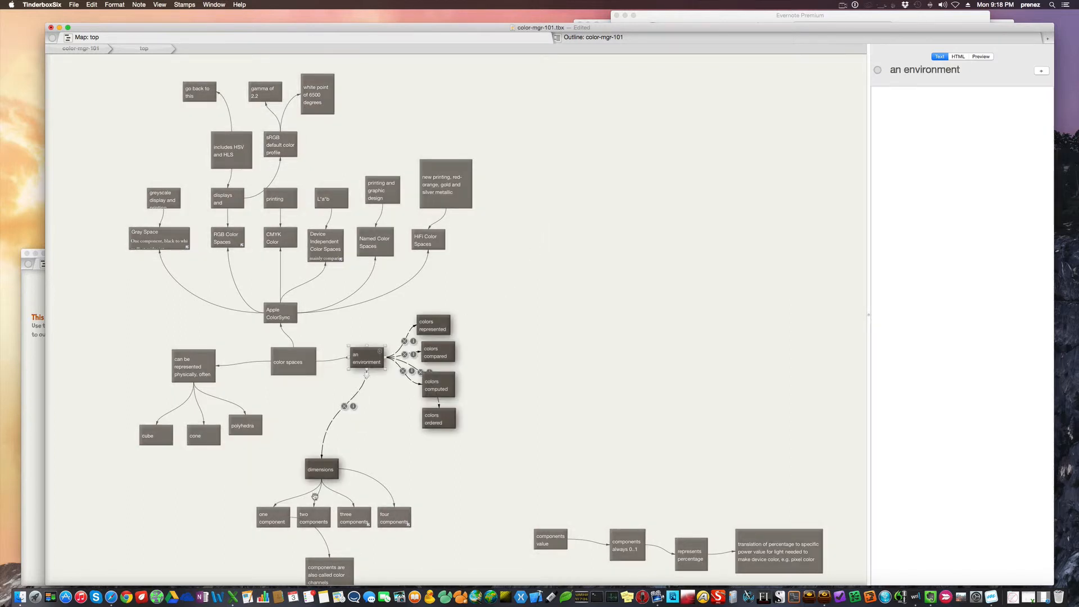
left_click(275, 516)
left_click(313, 517)
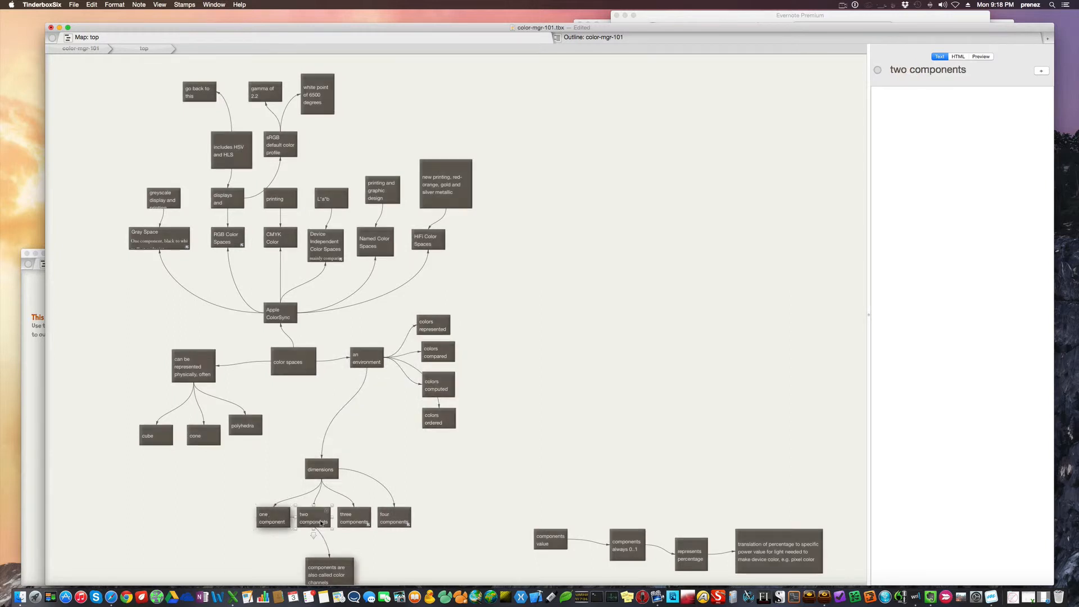
left_click(370, 518)
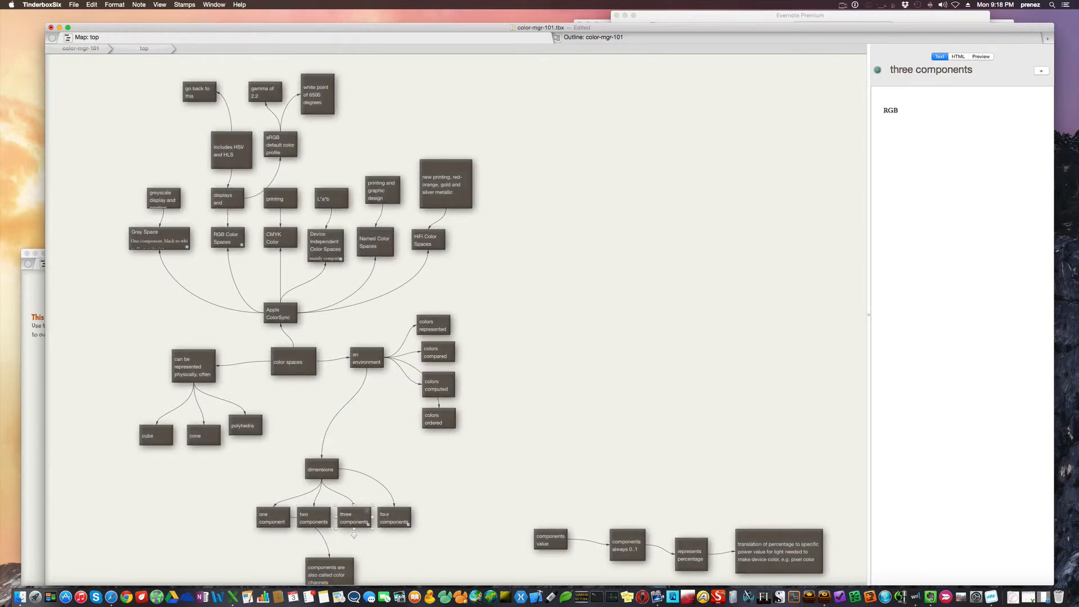
left_click(393, 518)
scroll(476, 496, "down", 2)
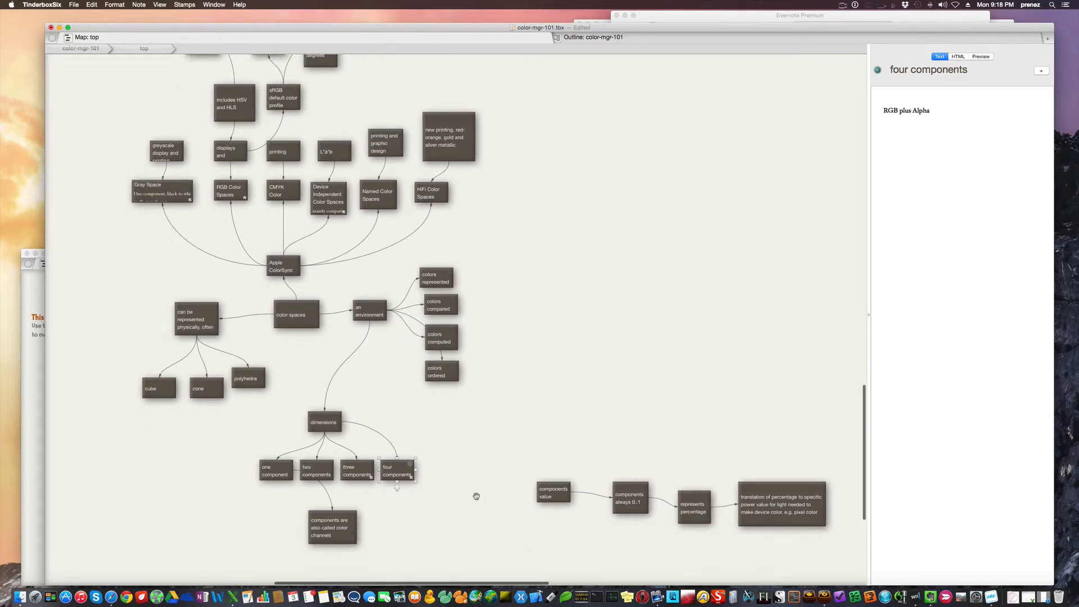
scroll(476, 496, "down", 1)
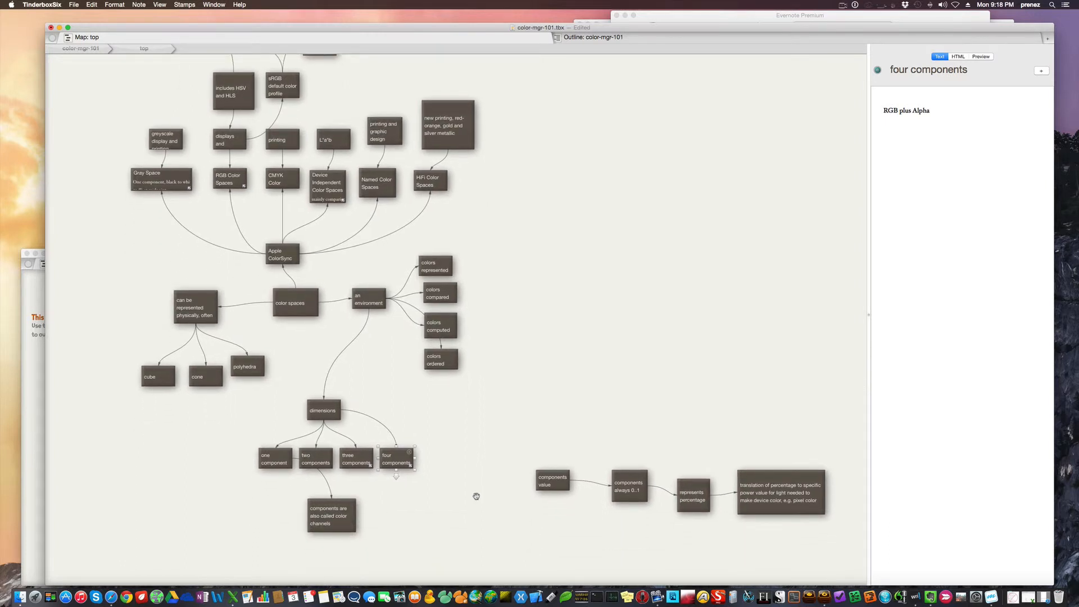
Review the one, two and three components notes and the linked note on components also being called color channels
left_click(282, 462)
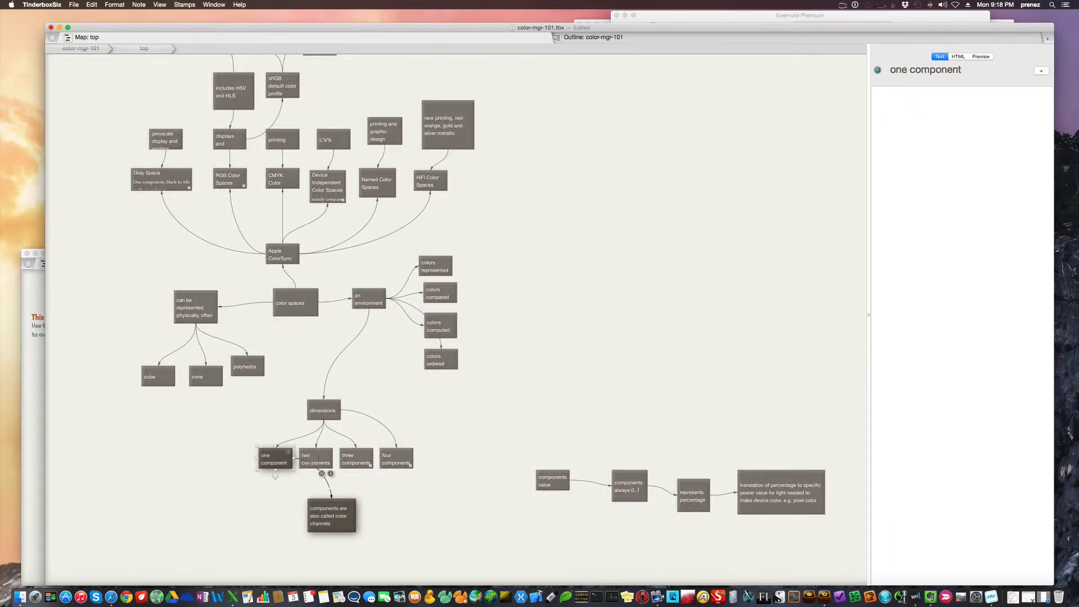
left_click(314, 461)
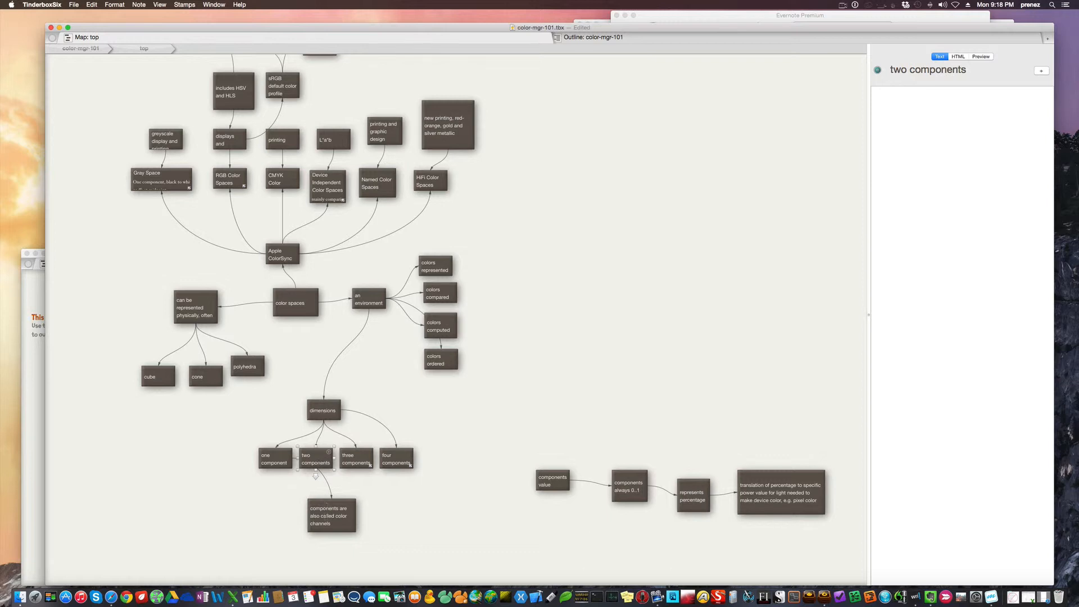
left_click(332, 514)
left_click(354, 467)
Create a note titled "0...0.5...1" below the four components note
double_click(380, 497)
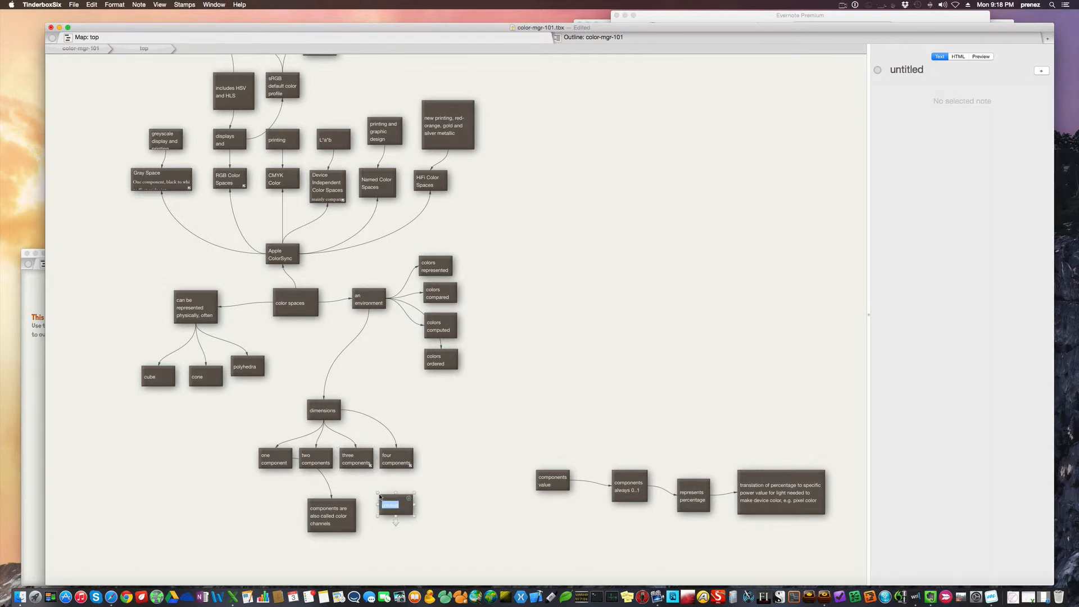
key("BackSpace")
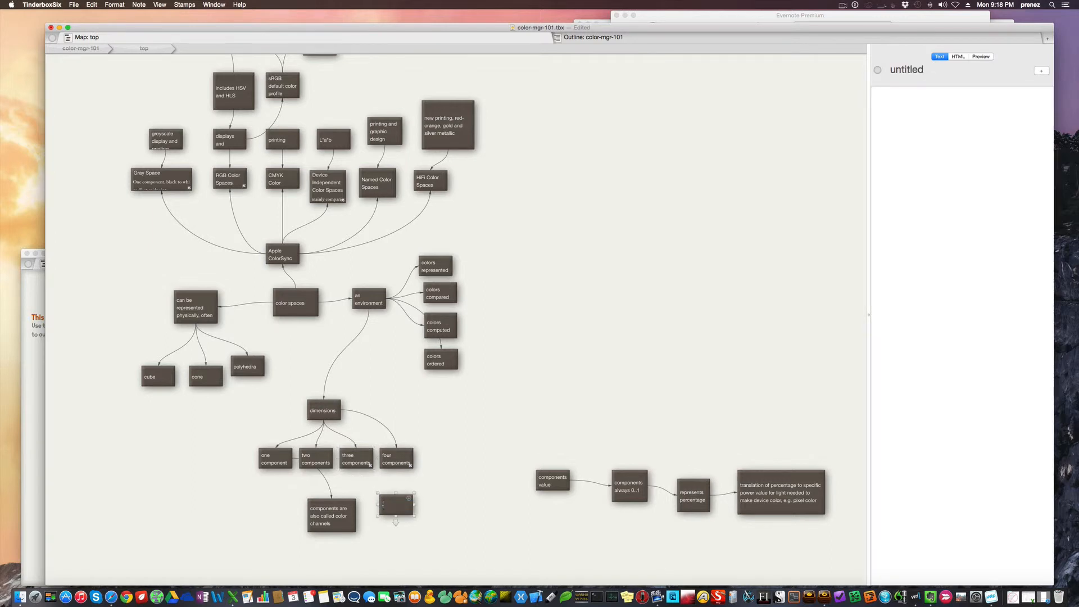
type("0...0.5")
type("...1")
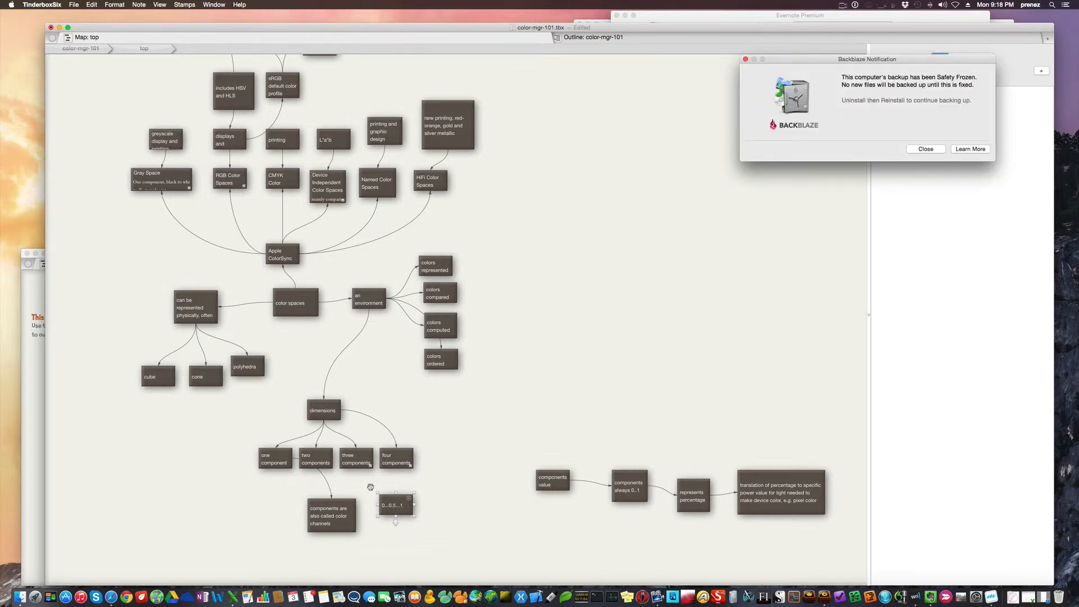
Link the three components note to the 0...0.5...1 note with an untitled link, and dismiss the Backblaze notification
left_click(362, 458)
left_click_drag(356, 476, 402, 508)
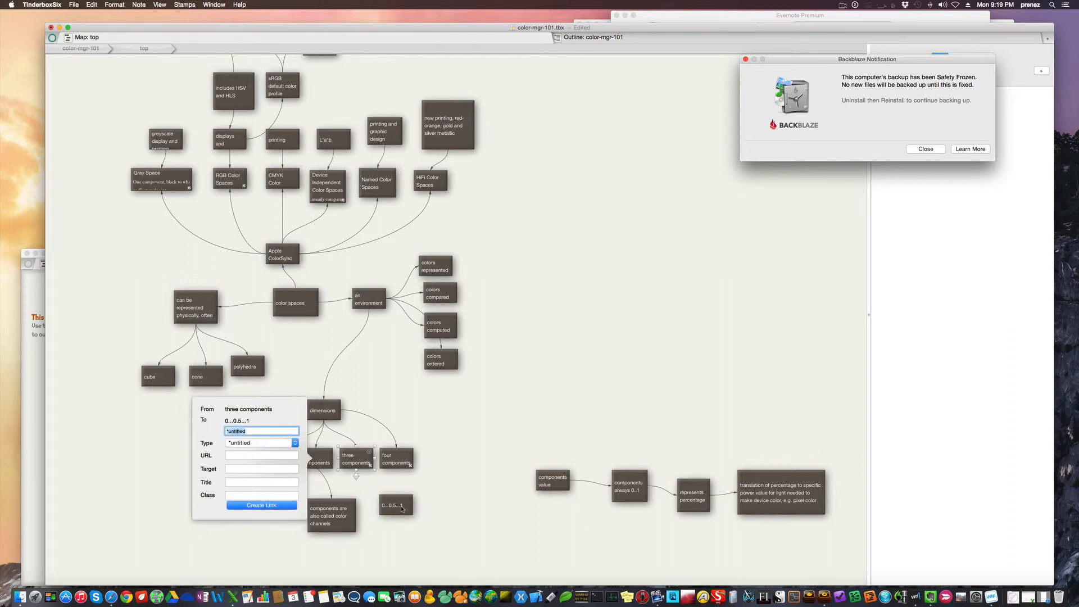
key("Return")
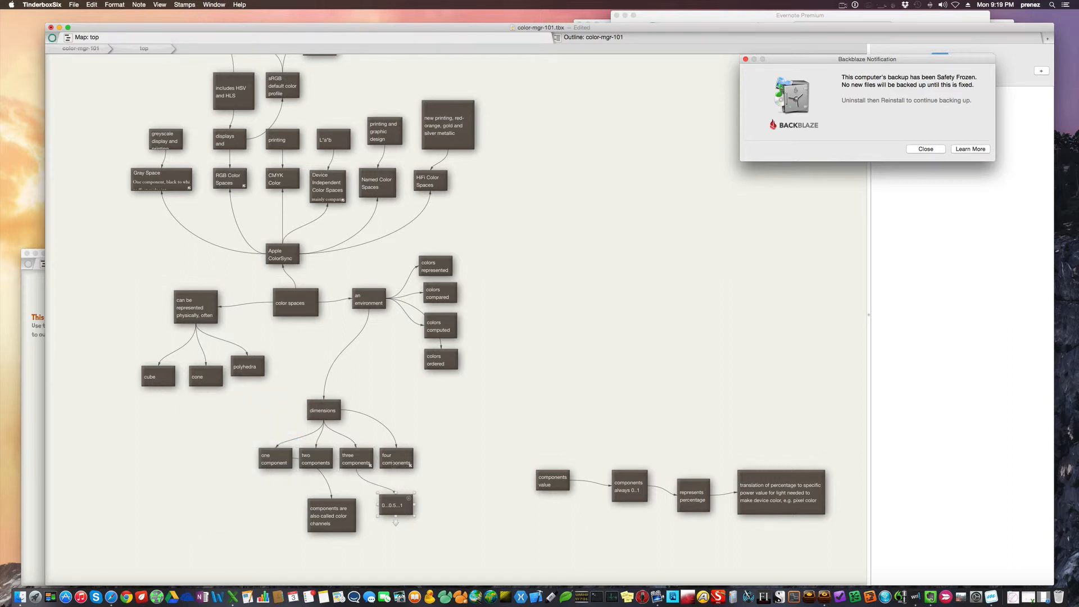
left_click(393, 466)
left_click(933, 151)
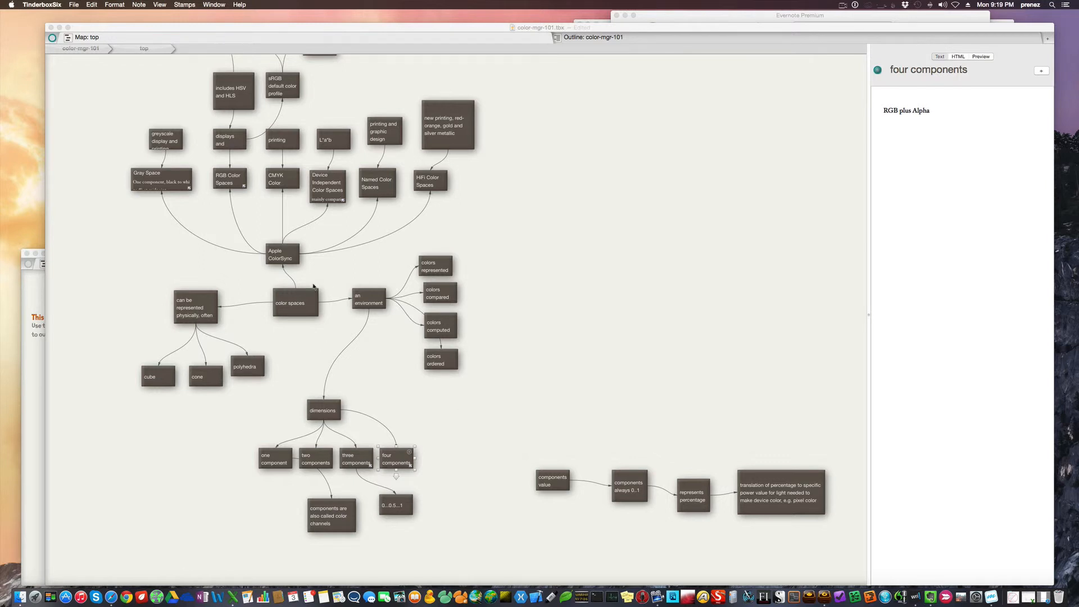
Trace the physical representation branch from color spaces through its cube, cone and polyhedra notes
left_click(298, 303)
left_click(202, 305)
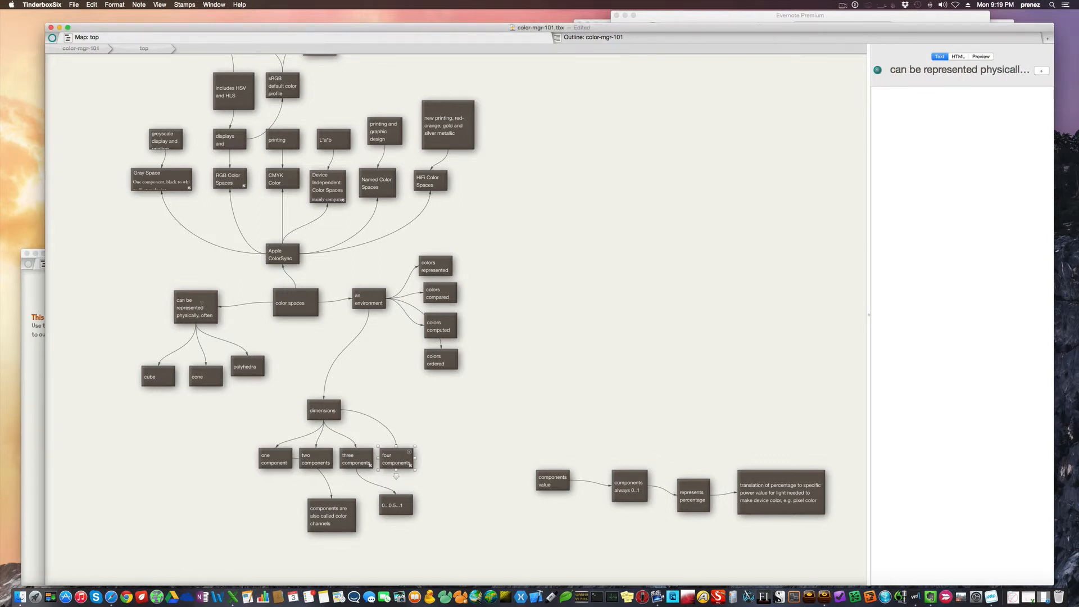
left_click(166, 385)
left_click(208, 375)
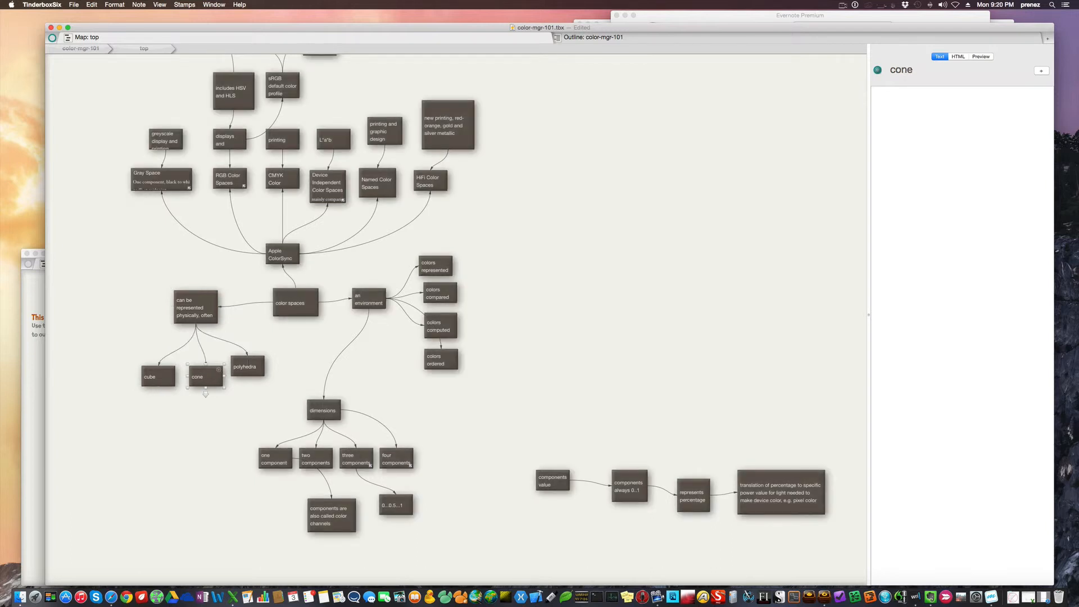
left_click(248, 363)
Make the greyscale display and printing note taller so its full title fits, and read the Gray Space note's text
scroll(565, 331, "up", 5)
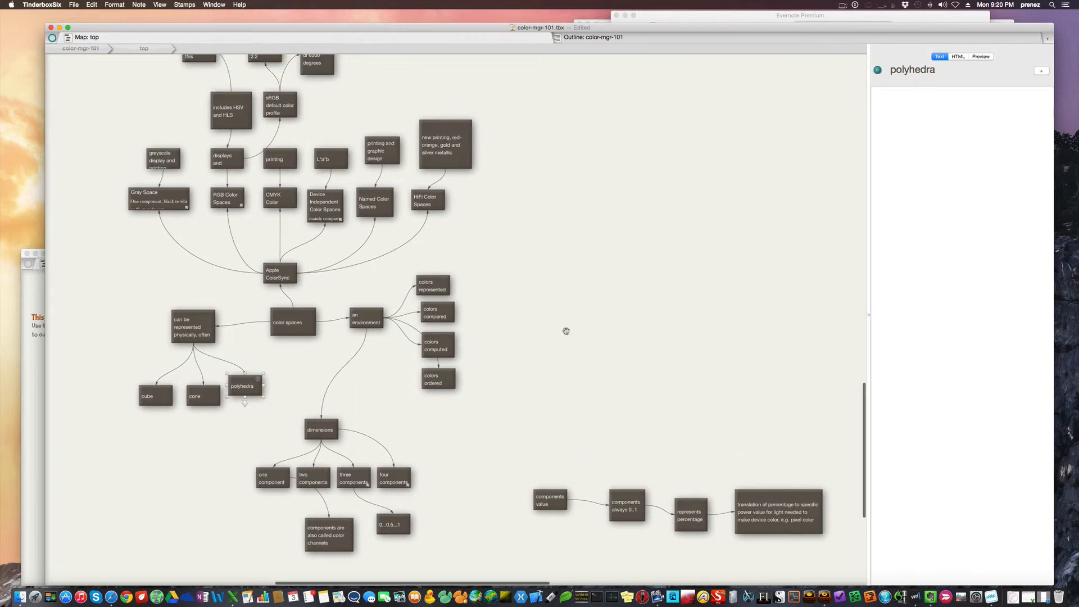
scroll(566, 331, "up", 3)
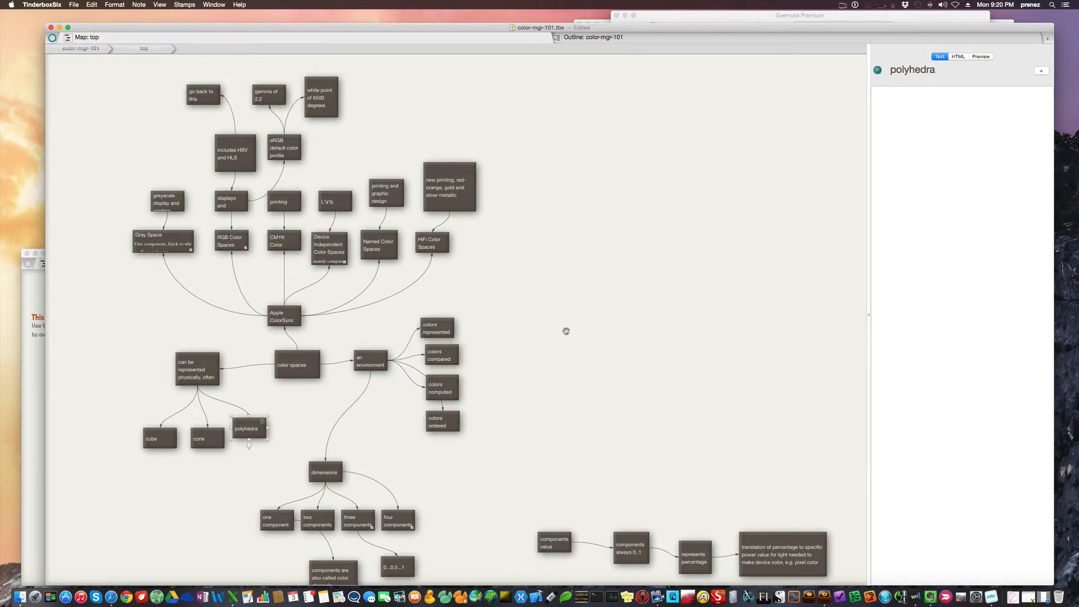
left_click(175, 244)
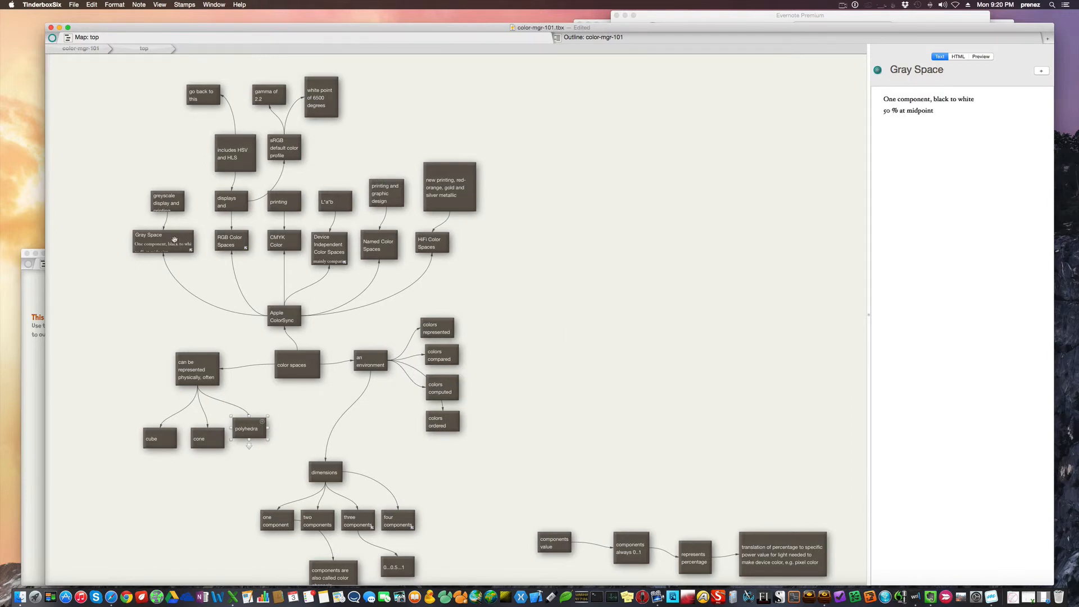
left_click(167, 203)
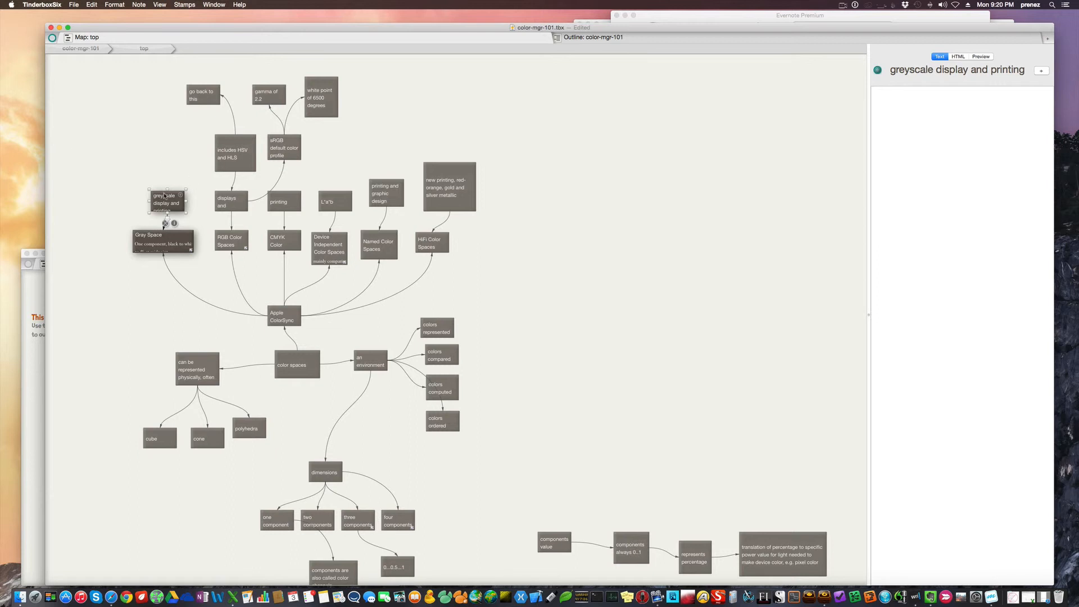
left_click_drag(167, 186, 167, 184)
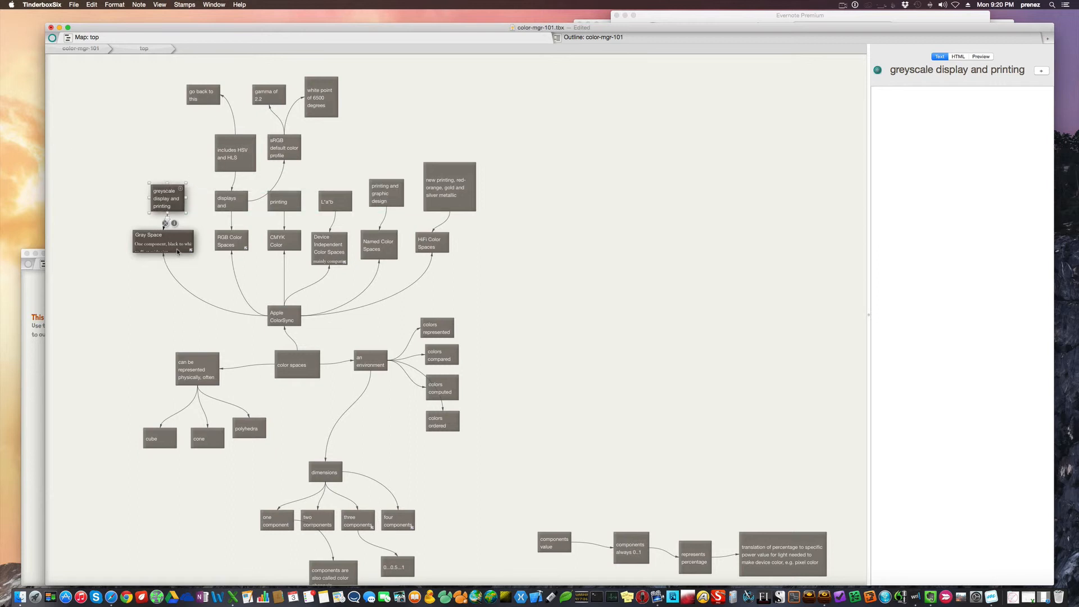
left_click(169, 242)
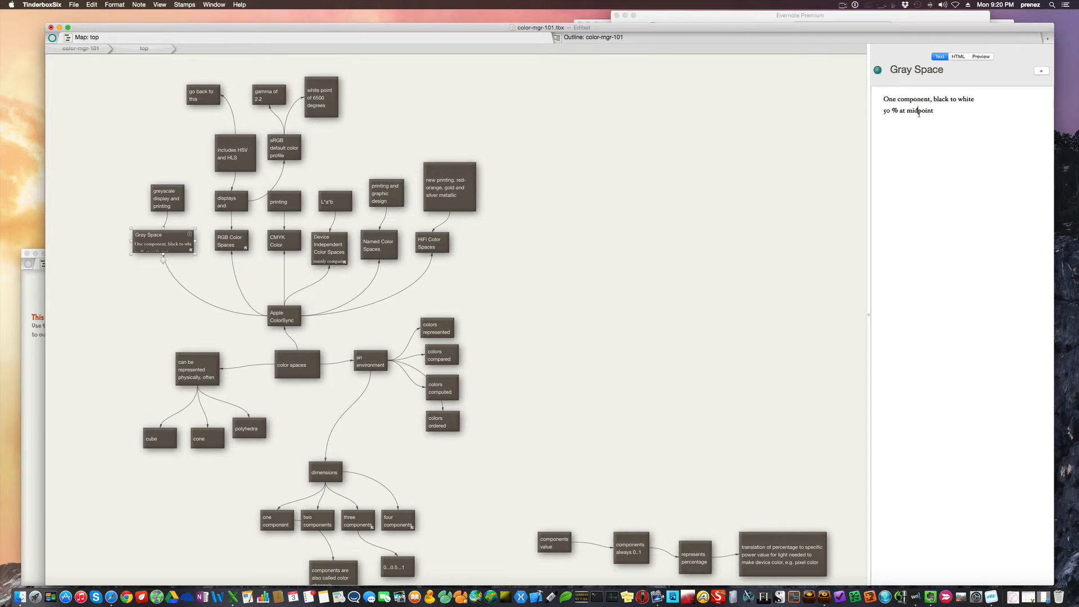
Move the displays and scanners note up to just below the includes HSV and HLS note, and check its full title
left_click(234, 201)
left_click_drag(236, 202, 231, 184)
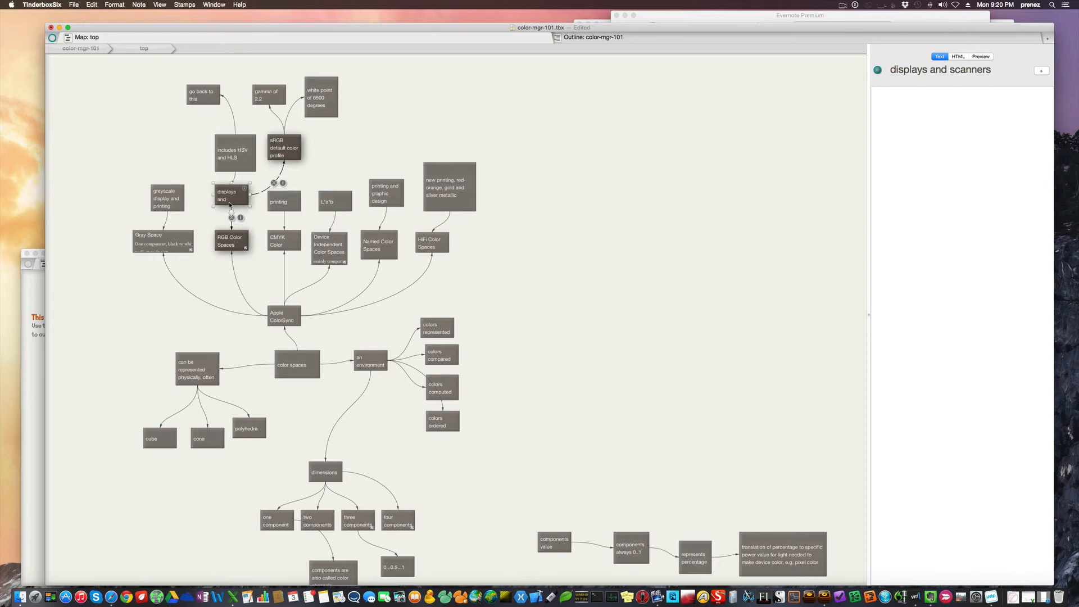
left_click_drag(229, 206, 230, 182)
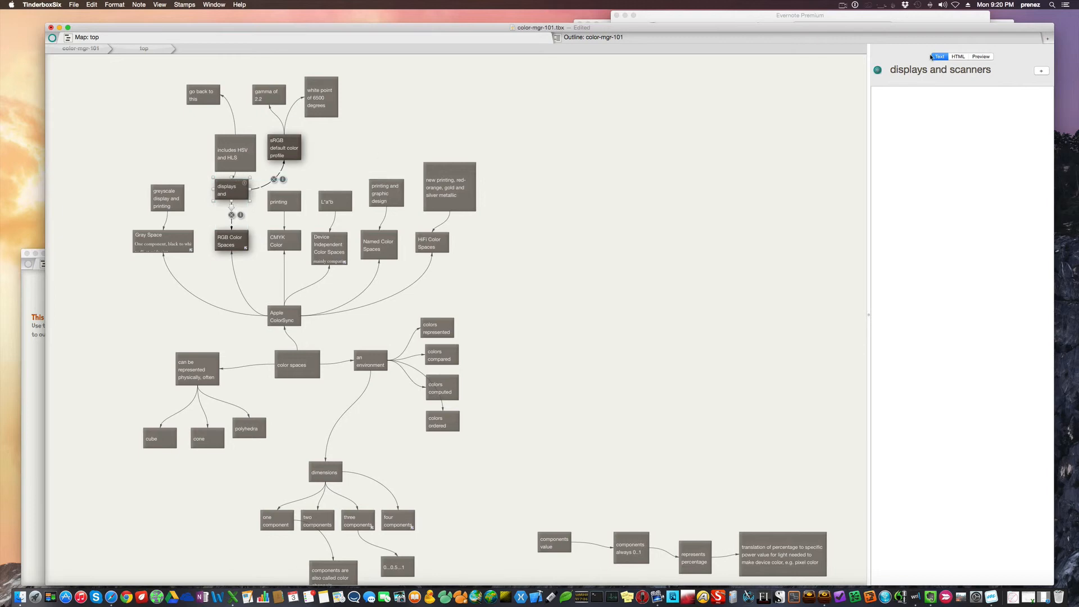
left_click(983, 69)
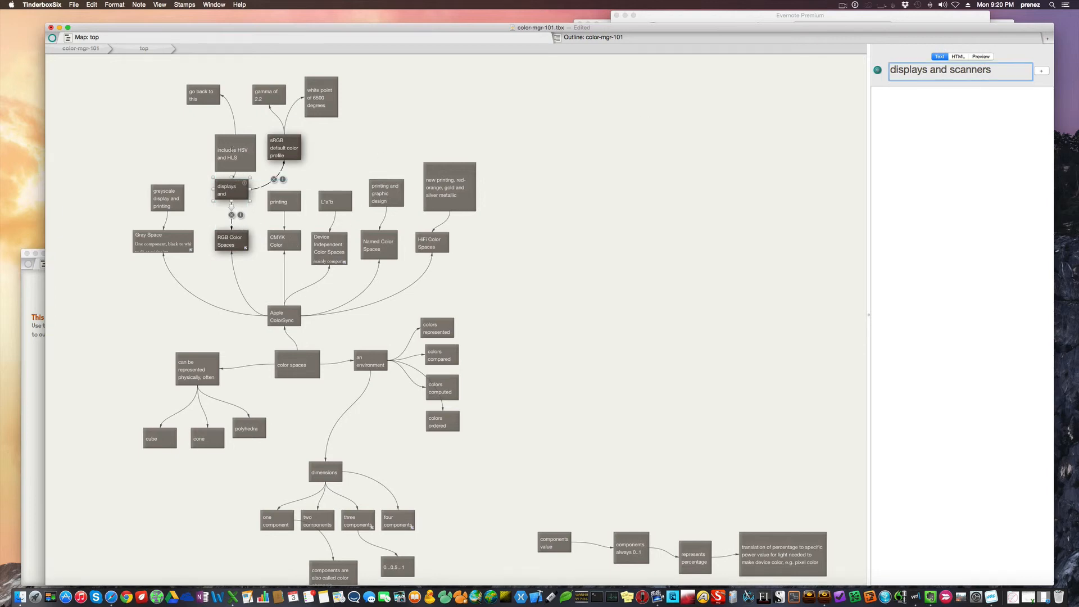
Examine the includes HSV and HLS note, then the sRGB default color profile with its gamma and white point notes
left_click(232, 150)
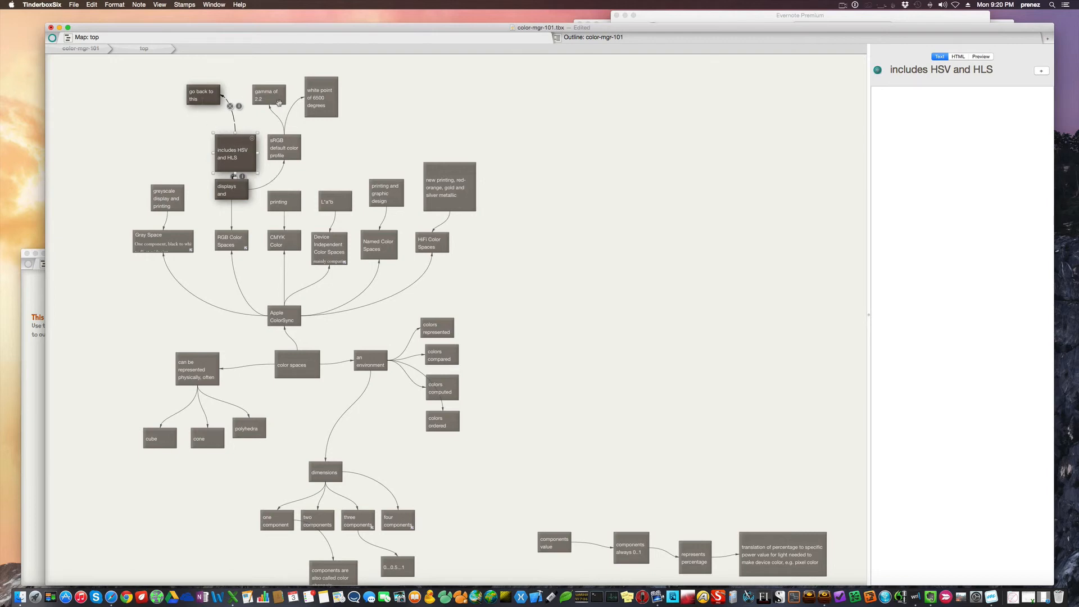
left_click(268, 138)
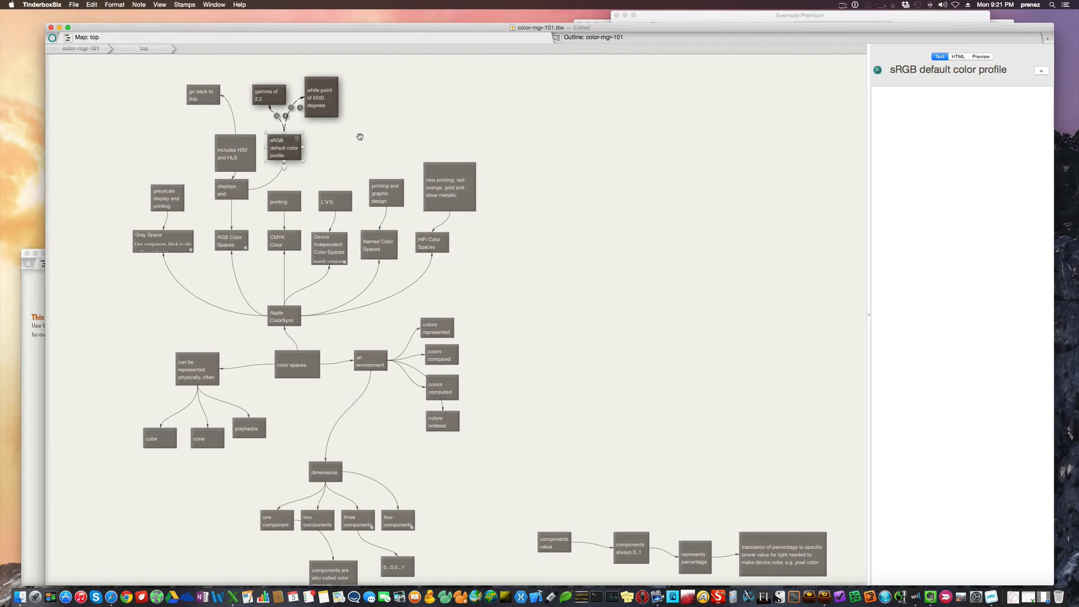
left_click(354, 136)
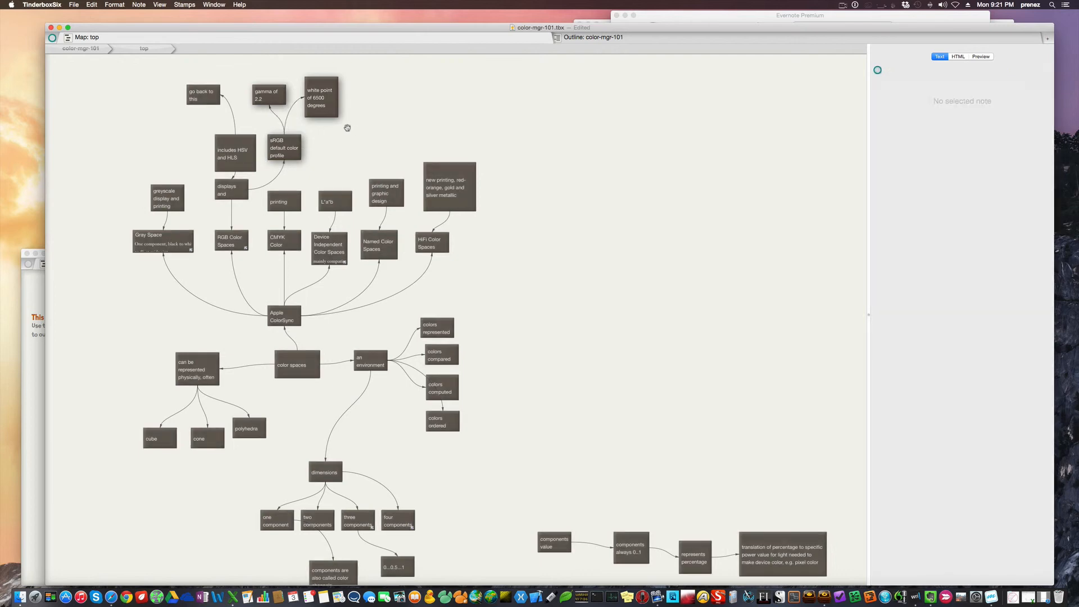
left_click(271, 91)
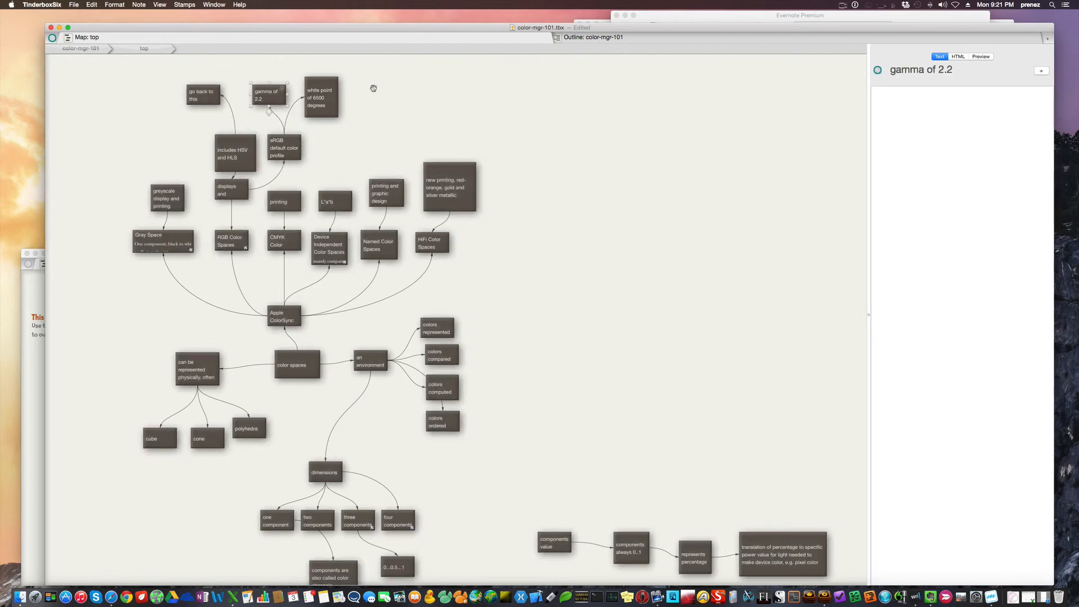
left_click(323, 98)
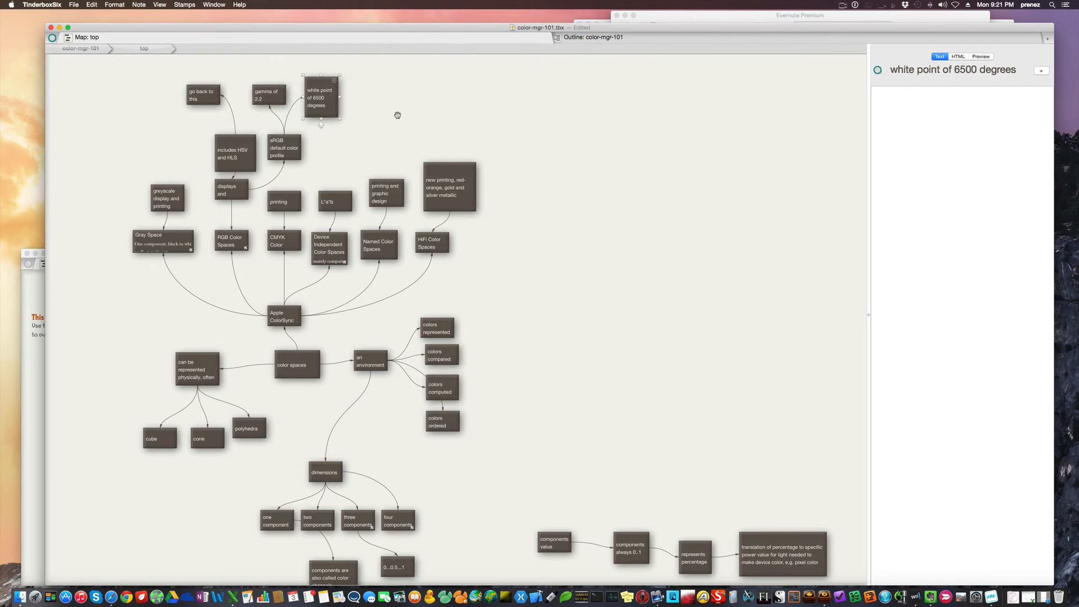
Check the CMYK Color Spaces note and make the Device Independent Color Spaces note taller to show more of its text
left_click(289, 239)
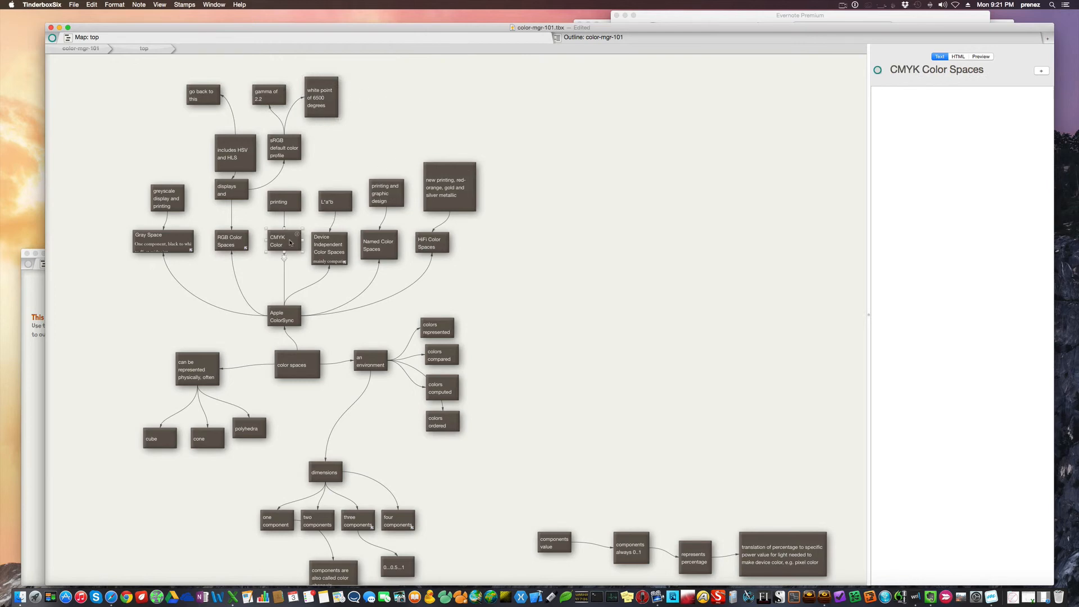
left_click(335, 245)
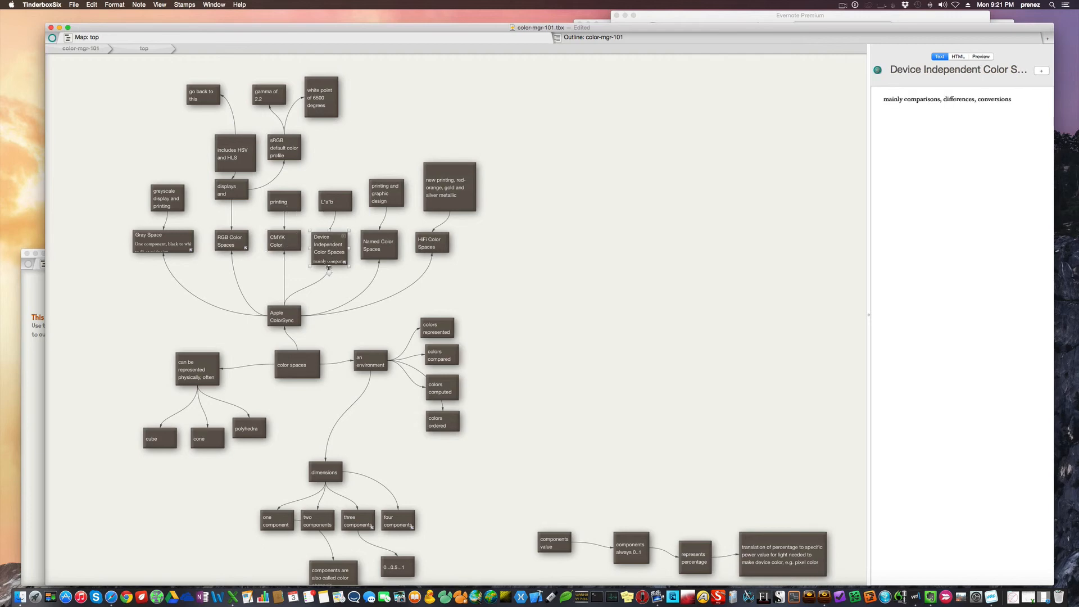
left_click_drag(329, 269, 328, 276)
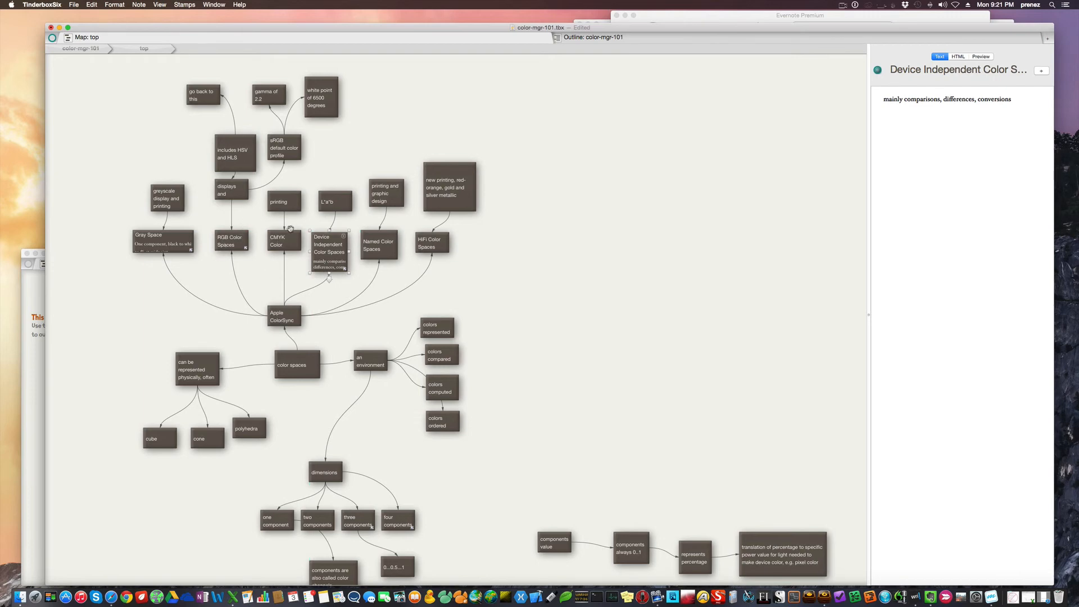
Compare the RGB Color Spaces note with the CMYK Color Spaces note, reading the RGB text on components and pixel mapping
left_click(235, 243)
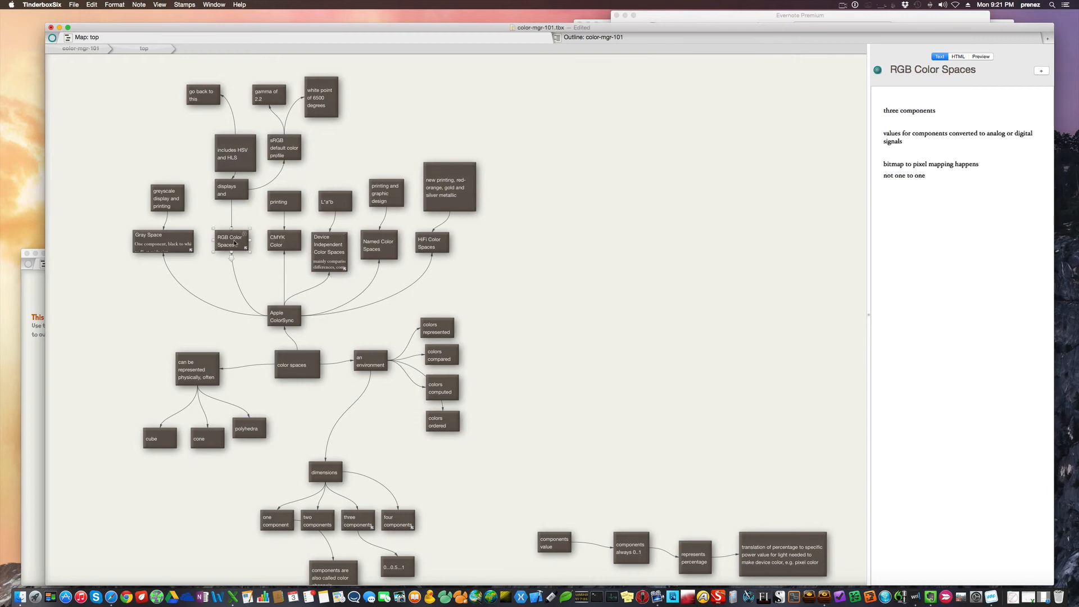
left_click(298, 242)
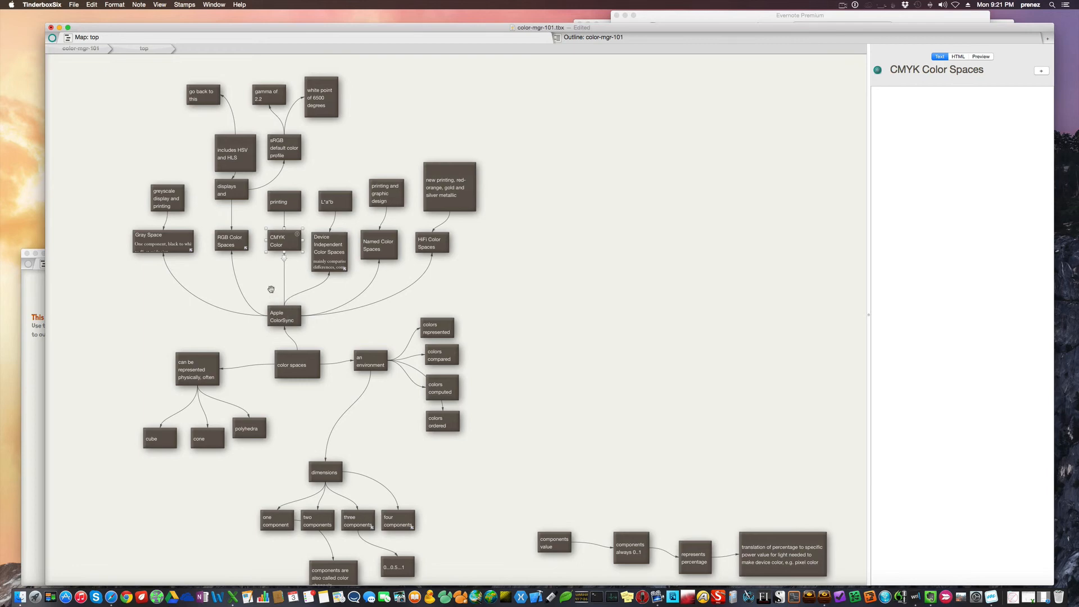
left_click(233, 240)
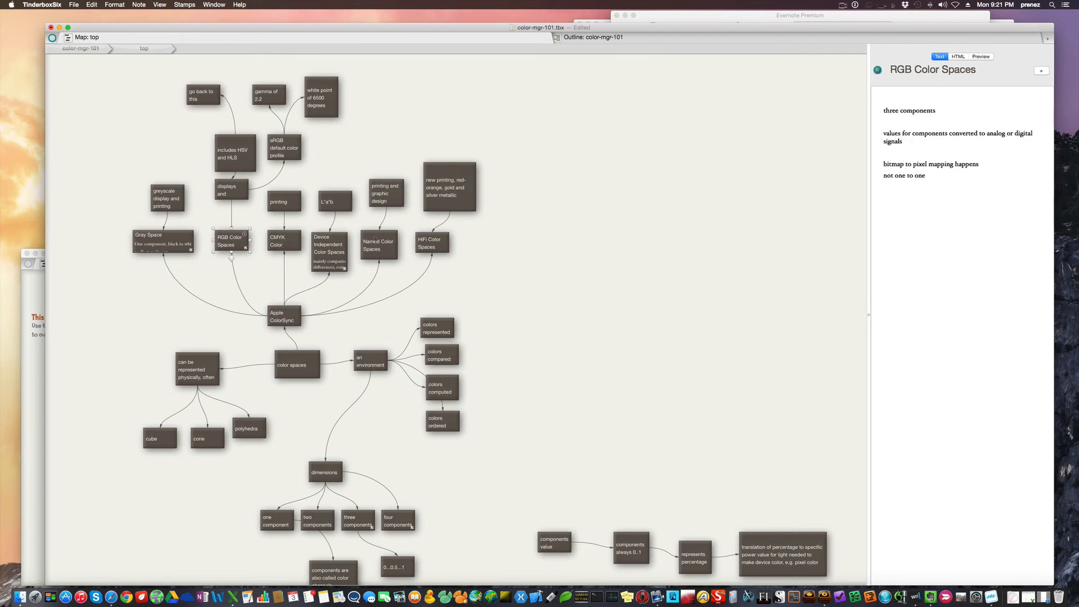
Review the Named Color Spaces and HiFi Color Spaces notes along with their linked graphic design and metallic printing notes
left_click(377, 233)
left_click(385, 205)
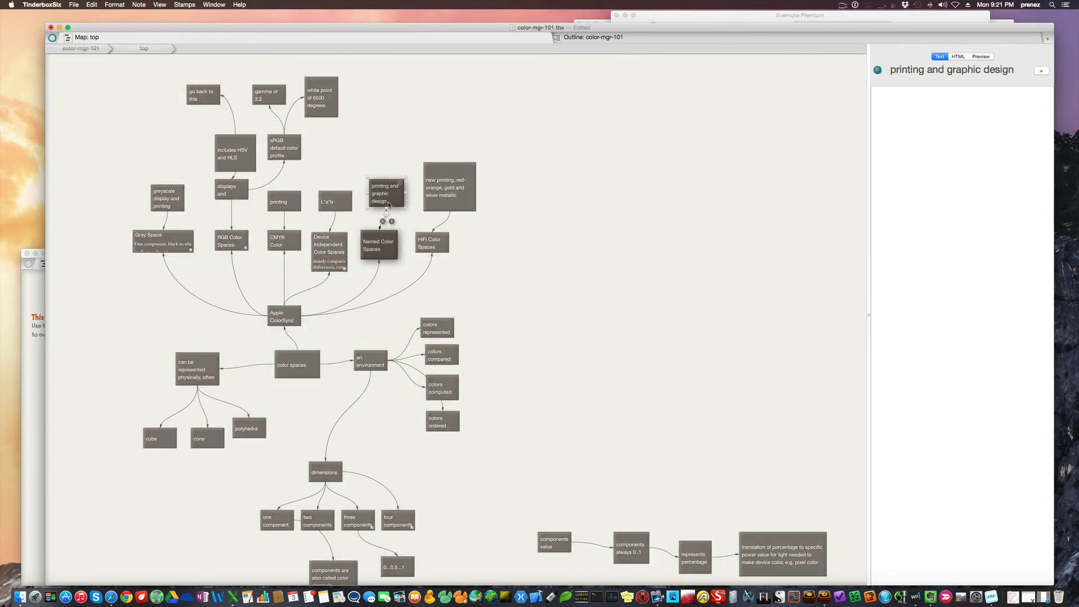
left_click(432, 242)
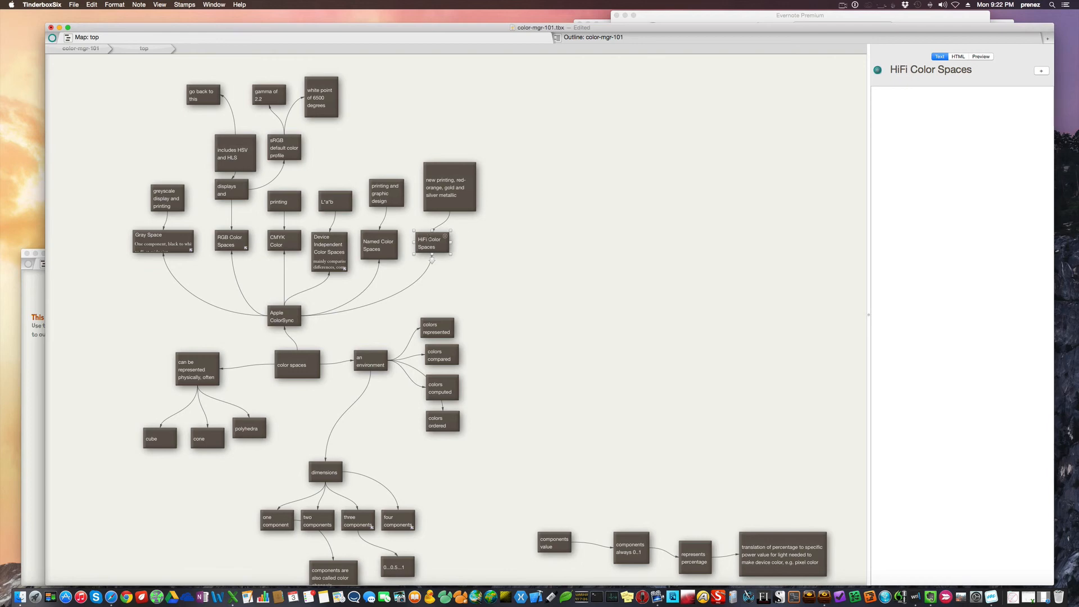
left_click(460, 187)
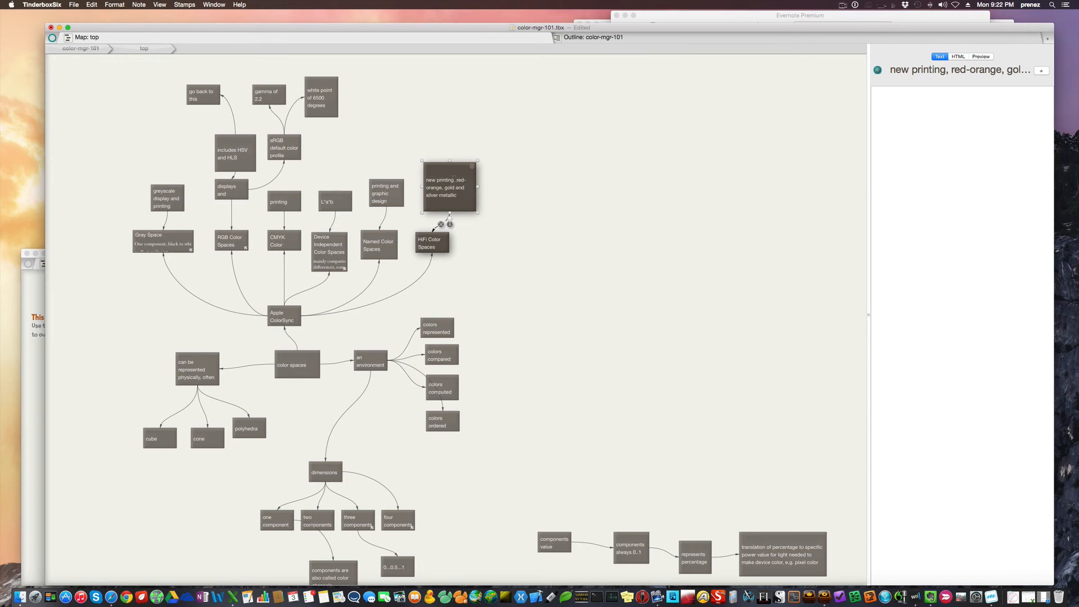
left_click(510, 179)
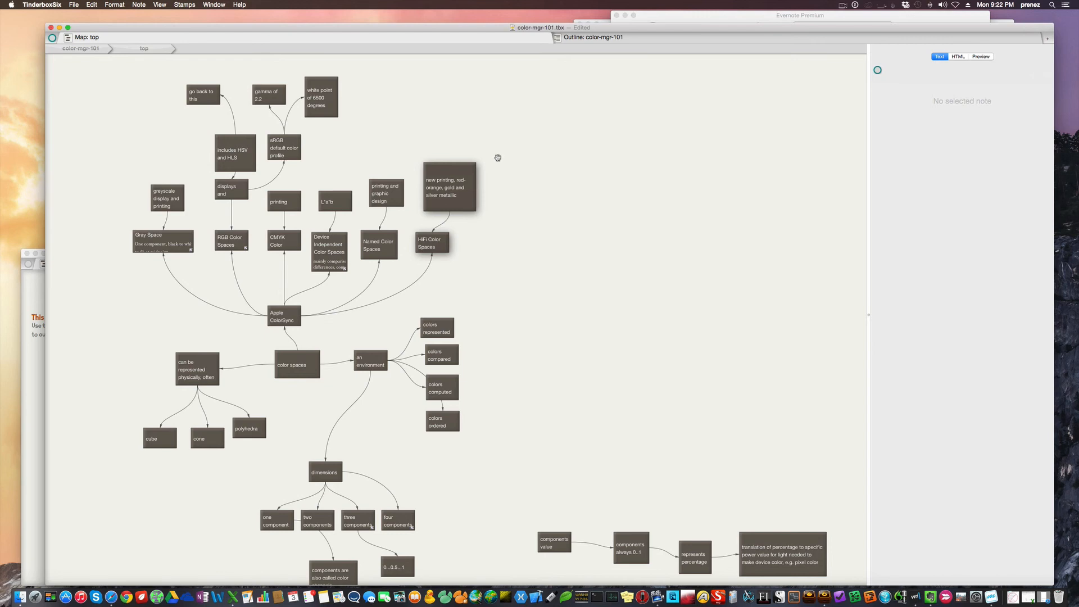
left_click(474, 180)
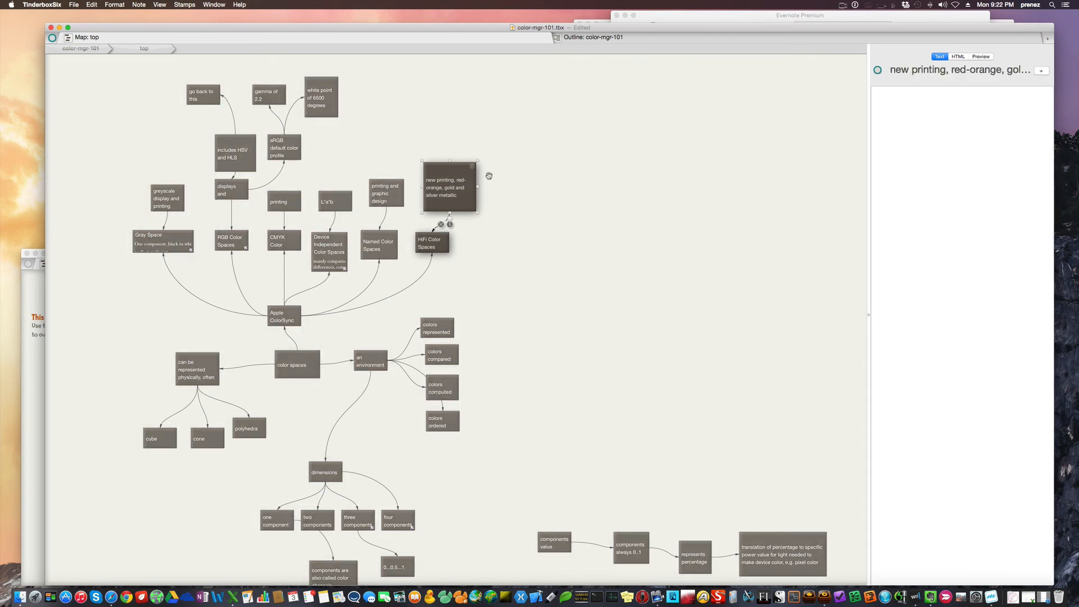
Review the note on new red-orange, gold and silver metallic printing linked to HiFi Color Spaces
left_click(490, 178)
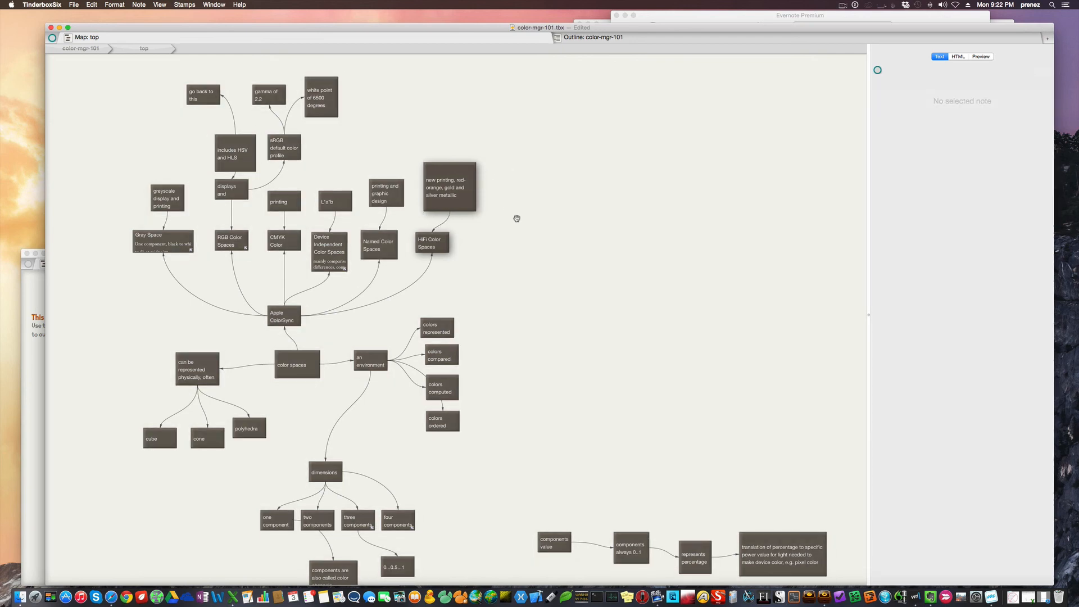
left_click(457, 195)
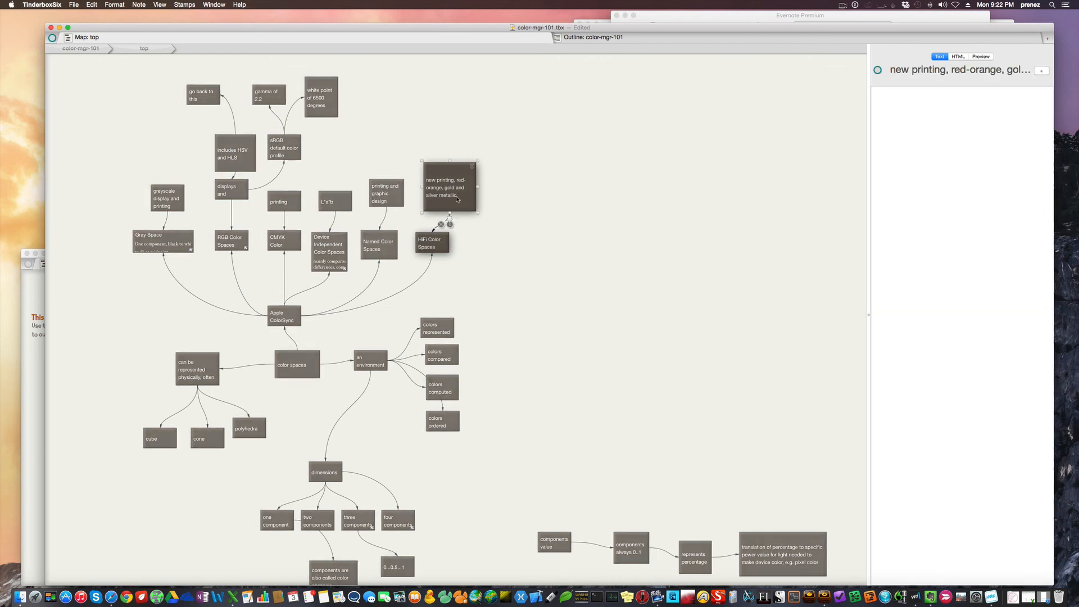
left_click(548, 193)
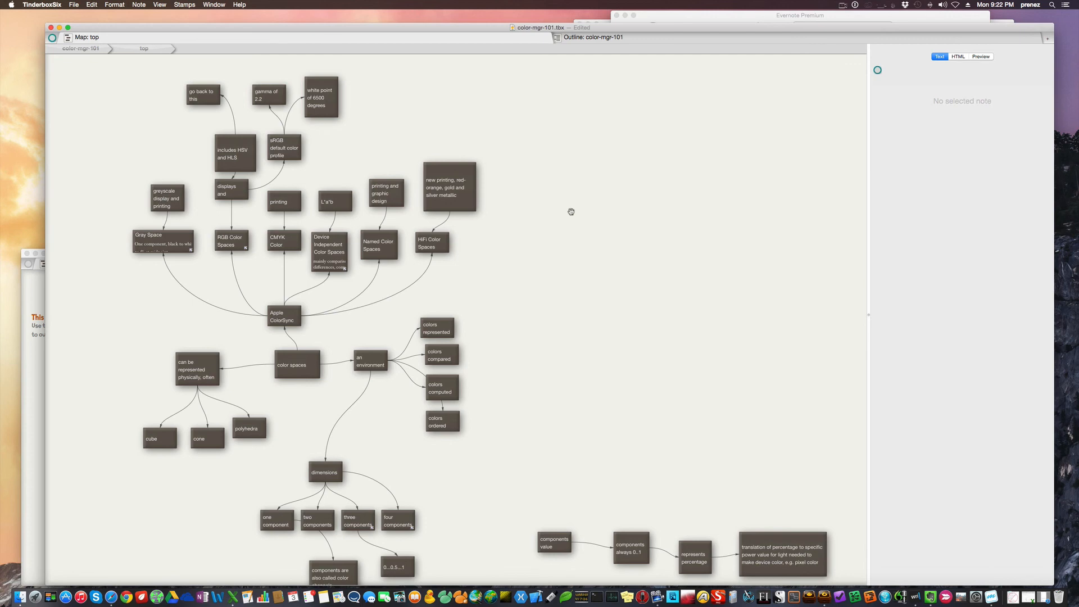
Examine the overall map layout, comparing the color spaces cluster and the components value chain with the larger cluster above them
scroll(571, 212, "down", 5)
scroll(571, 211, "right", 3)
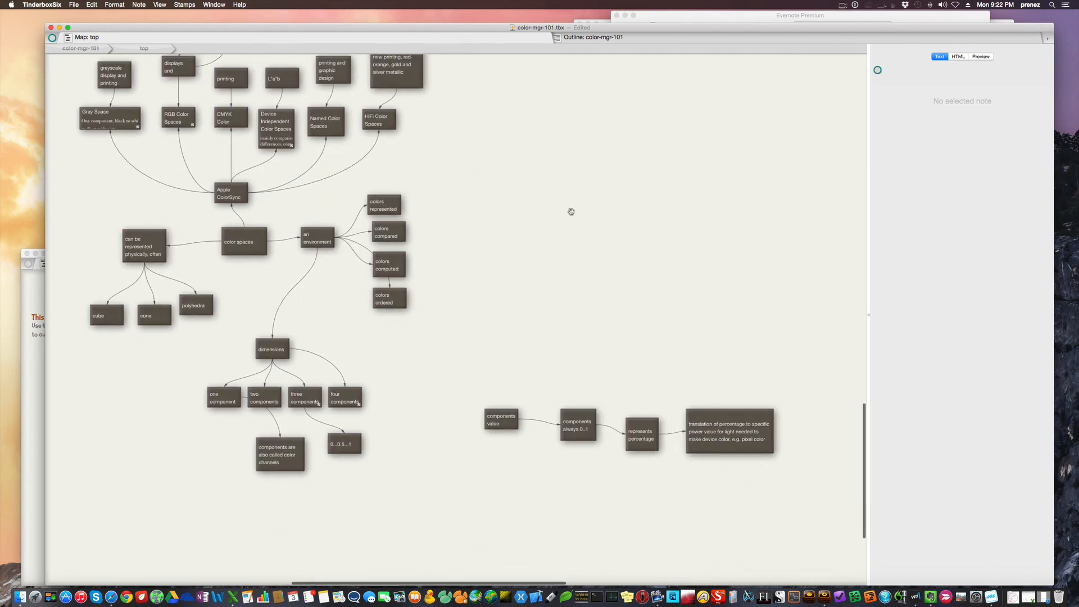
scroll(570, 217, "down", 3)
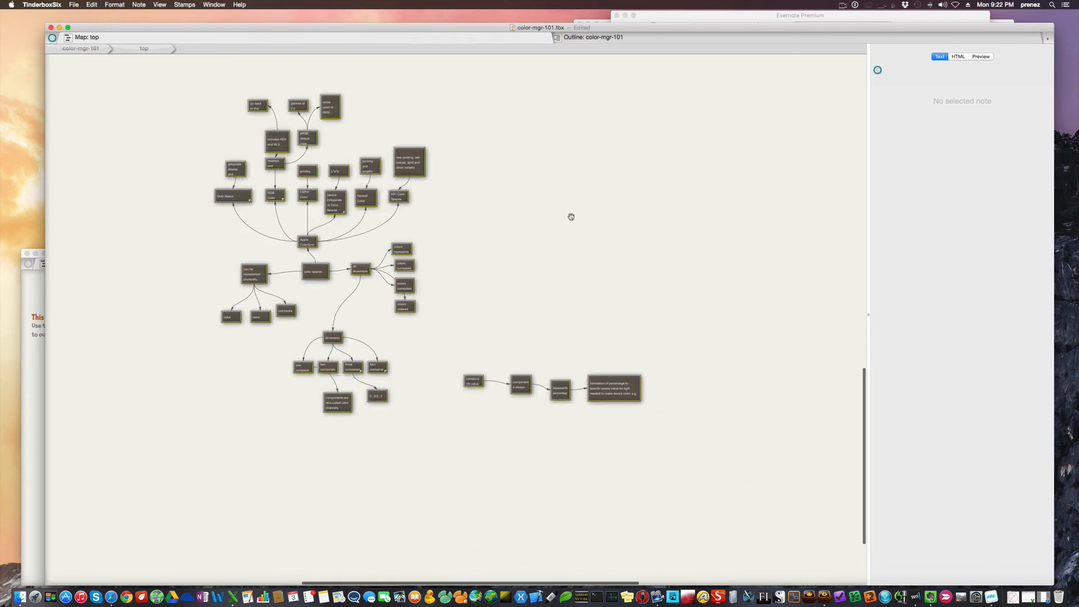
scroll(571, 217, "down", 2)
scroll(571, 217, "up", 5)
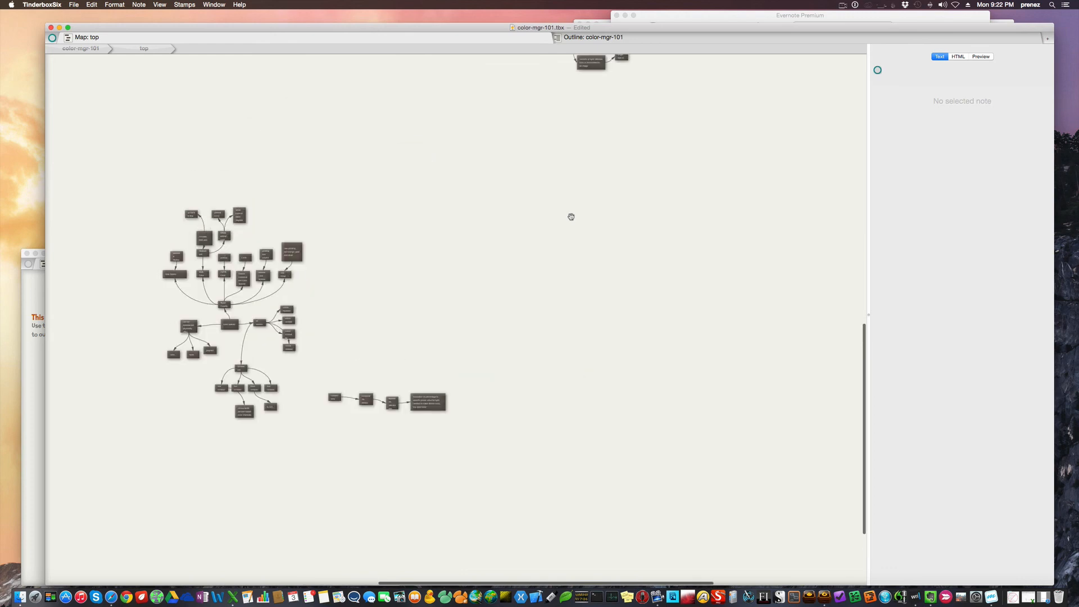
scroll(570, 217, "up", 6)
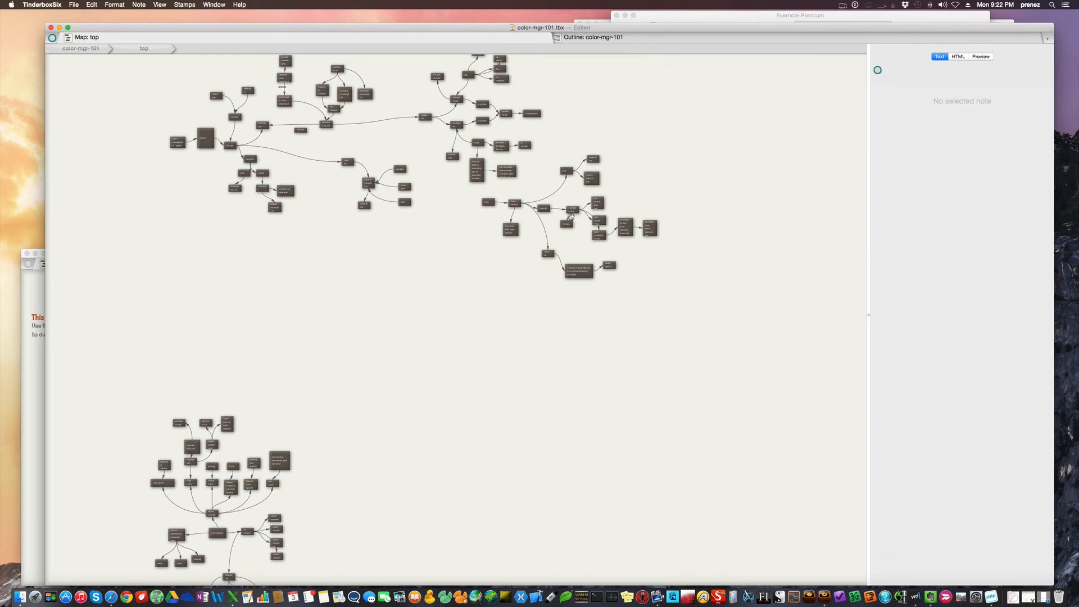
scroll(570, 217, "down", 1)
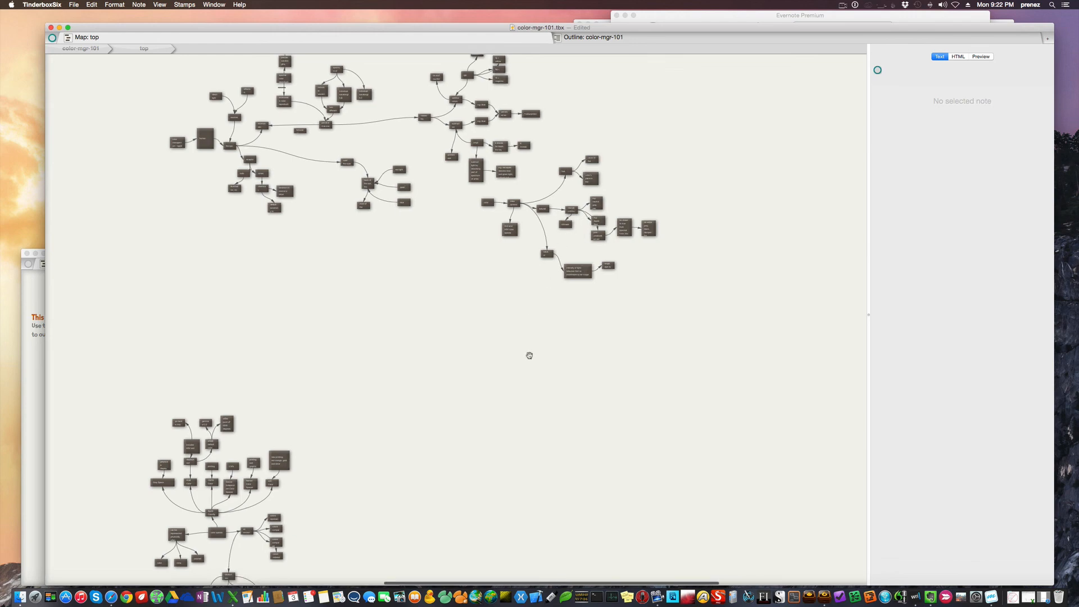
scroll(448, 402, "down", 5)
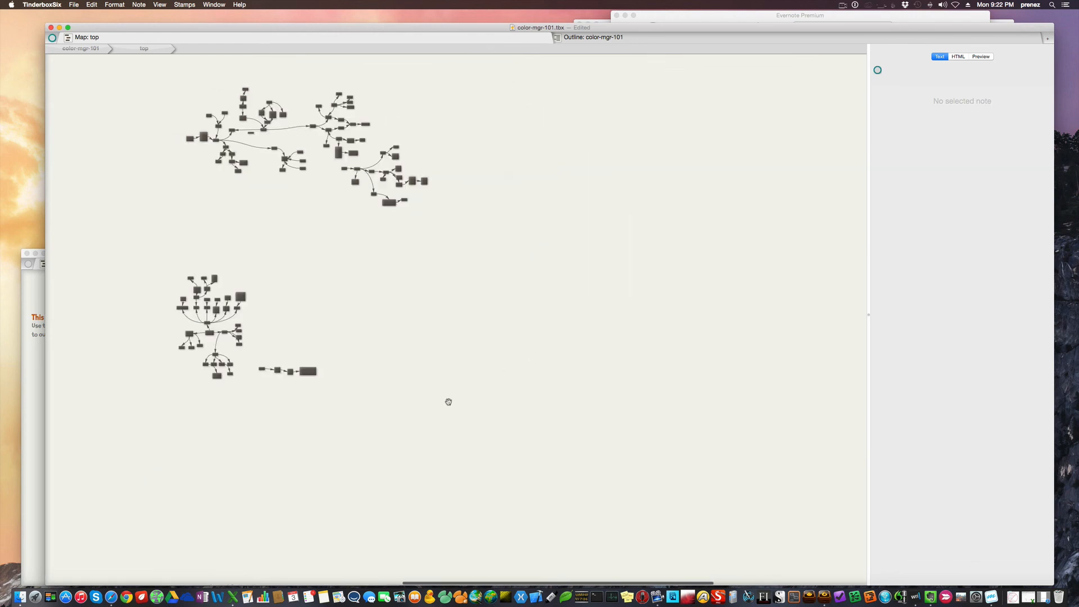
scroll(449, 402, "down", 1)
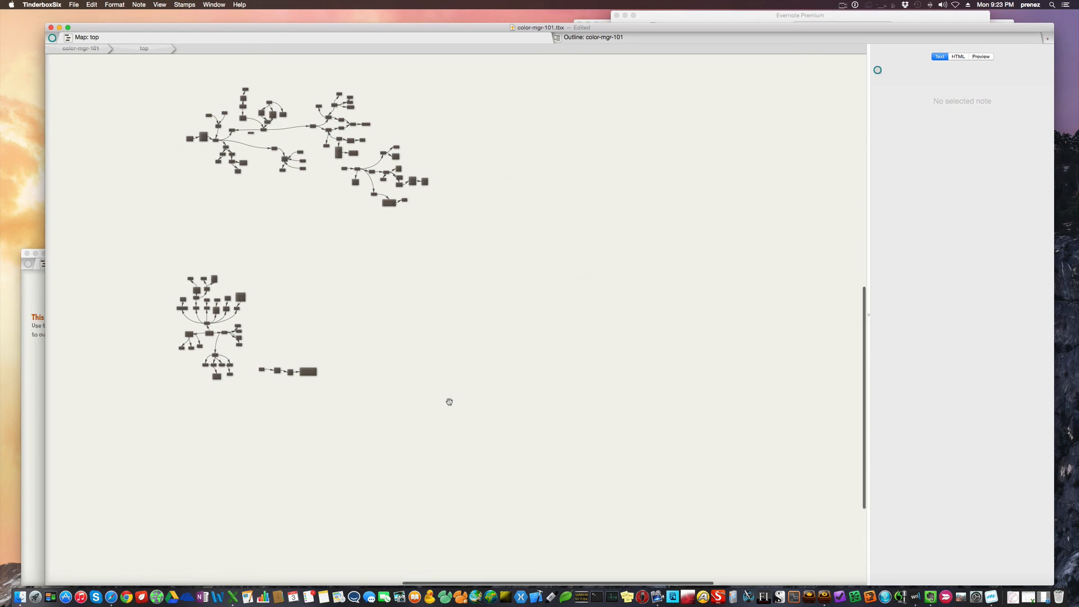
Return to the color spaces cluster and inspect the Apple ColorSync branch at a readable size
scroll(474, 392, "up", 5)
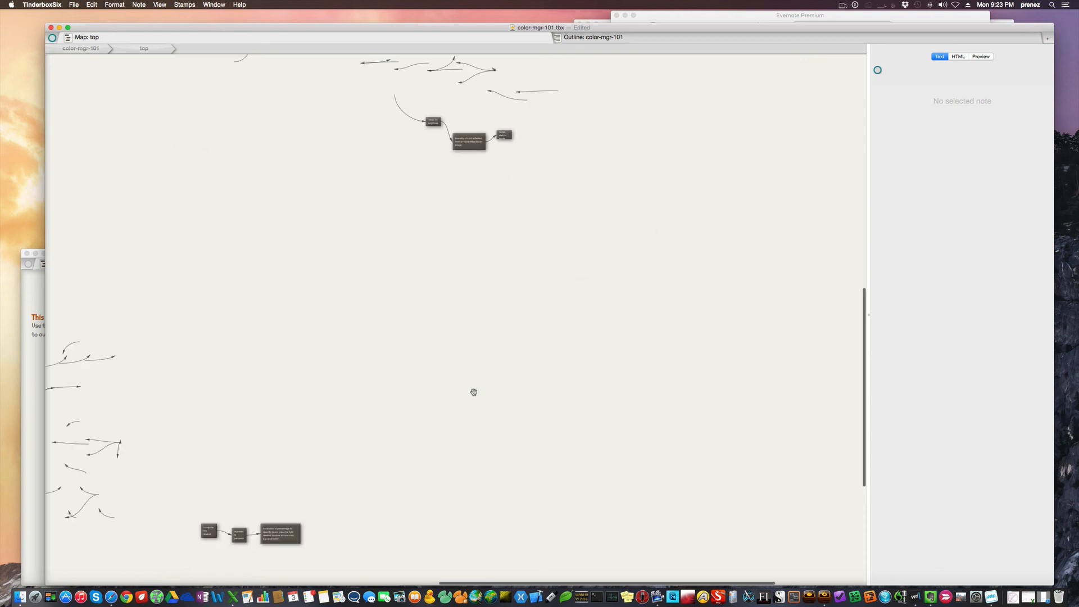
scroll(473, 392, "up", 3)
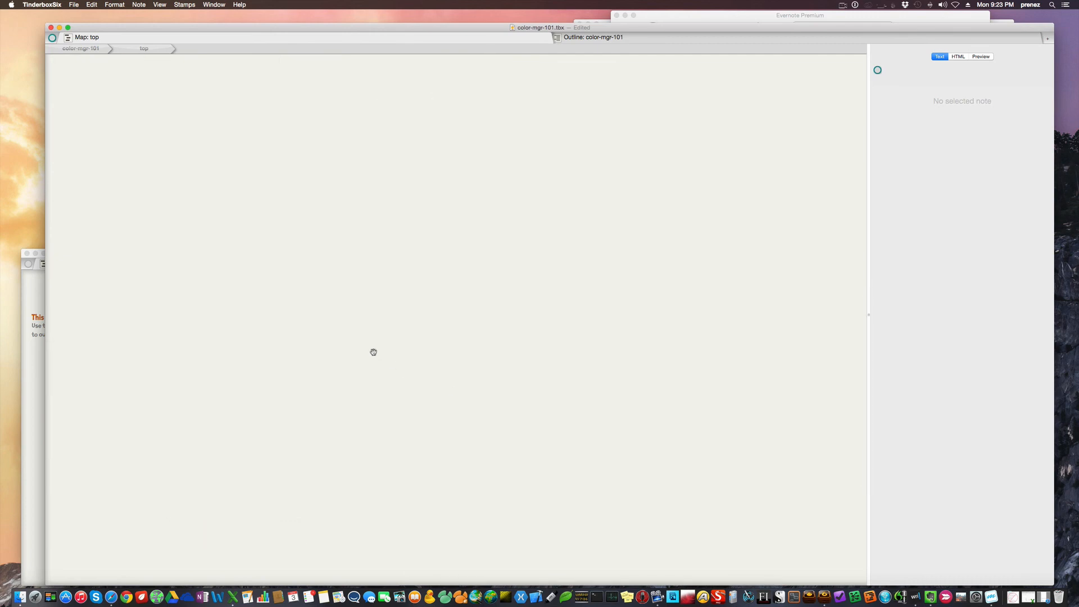
scroll(373, 351, "left", 5)
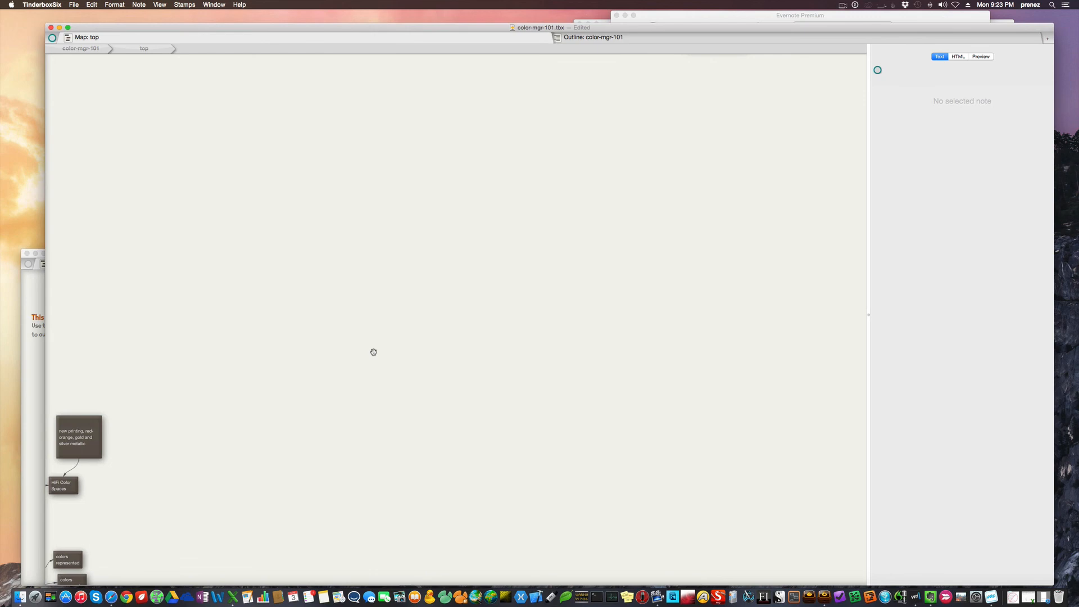
scroll(373, 352, "left", 10)
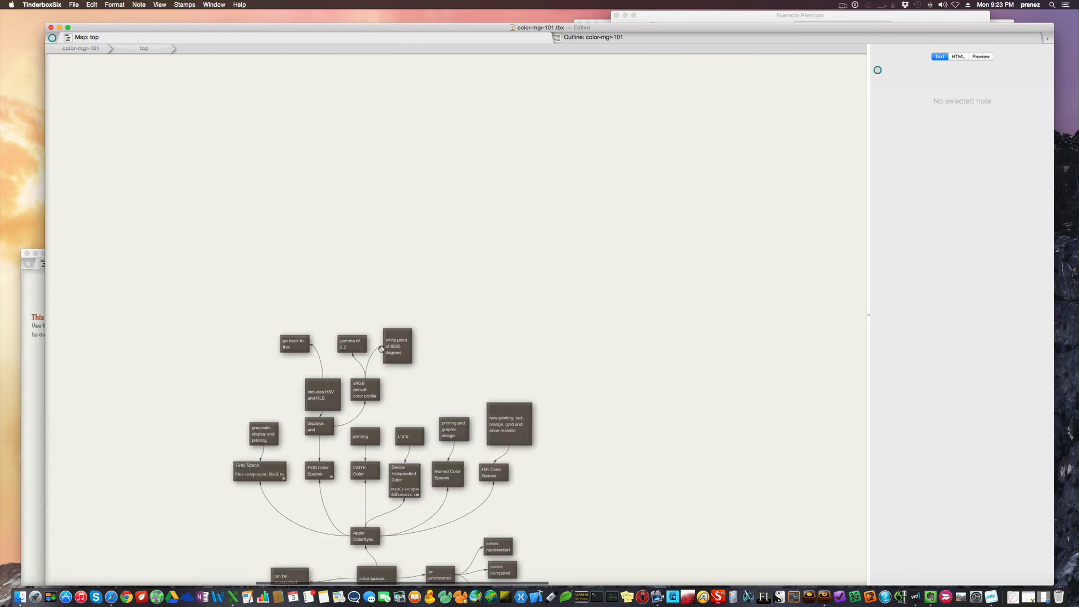
scroll(381, 349, "left", 5)
scroll(381, 349, "down", 3)
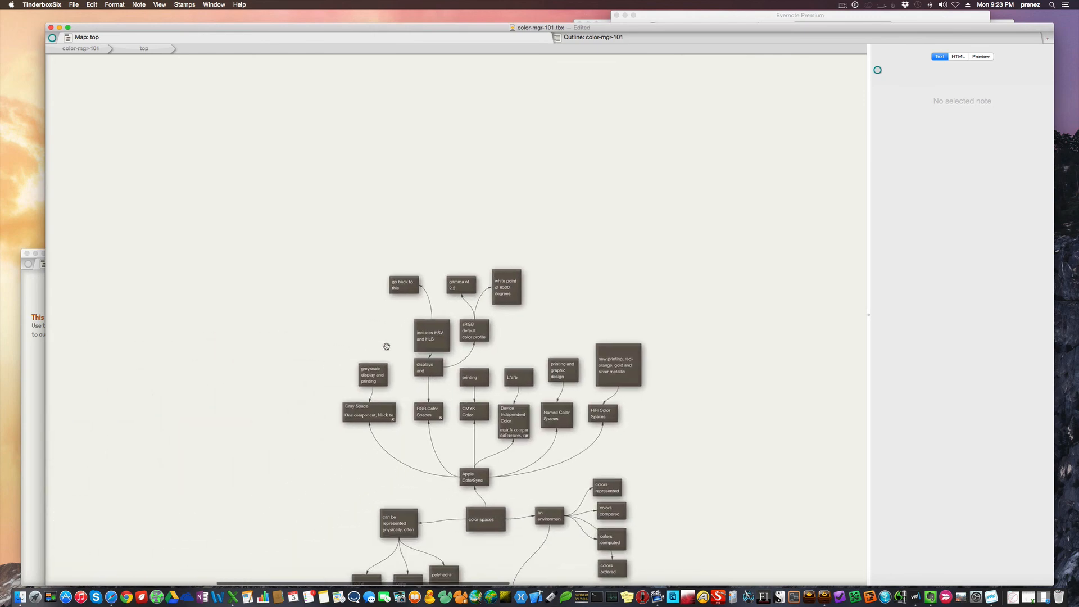
scroll(387, 346, "left", 5)
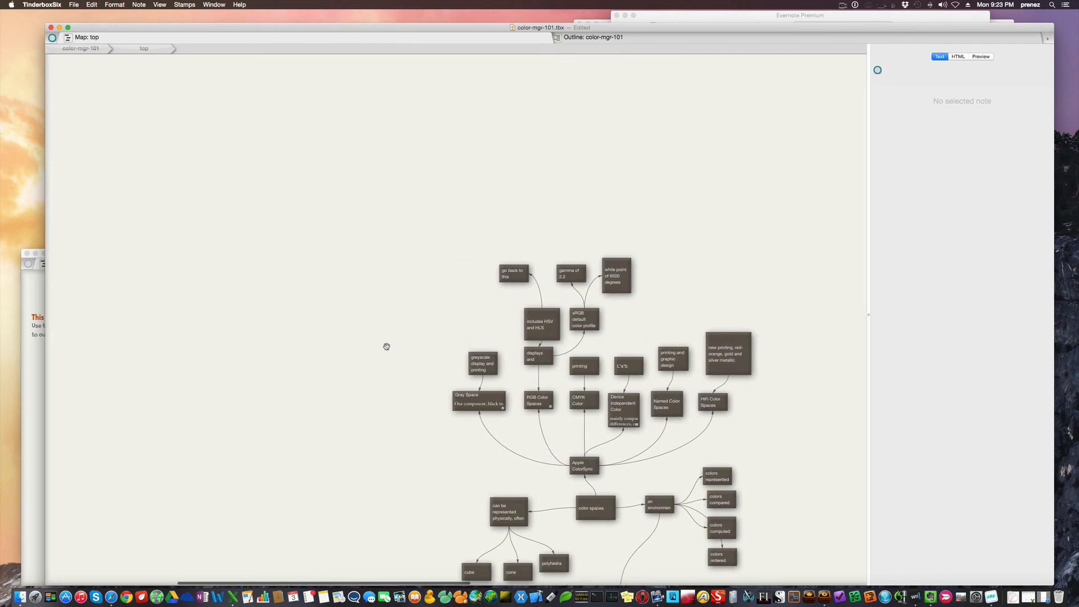